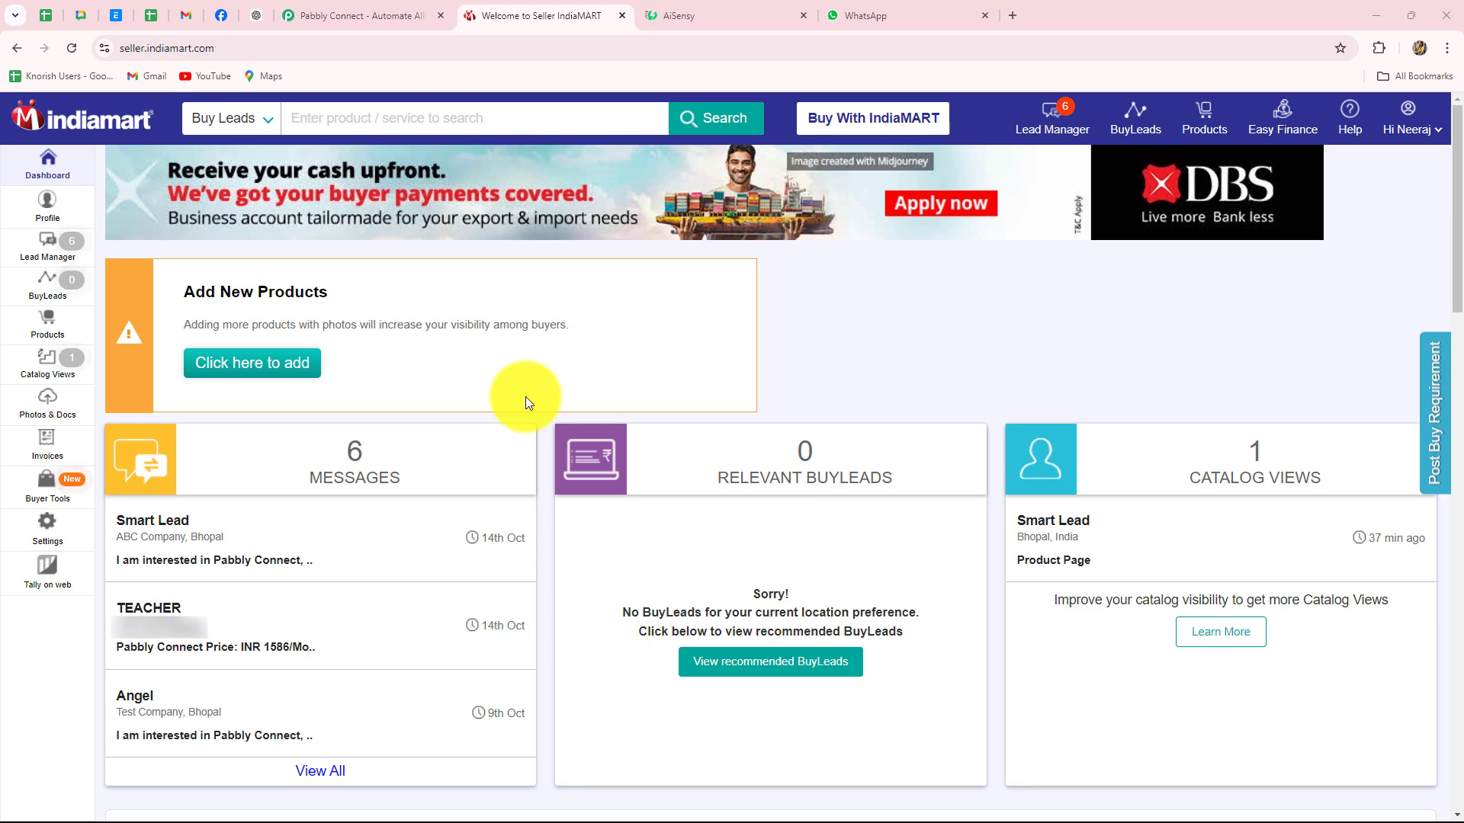
- Check the IndiaMART seller dashboard and AiSensy dashboard tabs, then return to Pabbly Connect
left_click(331, 17)
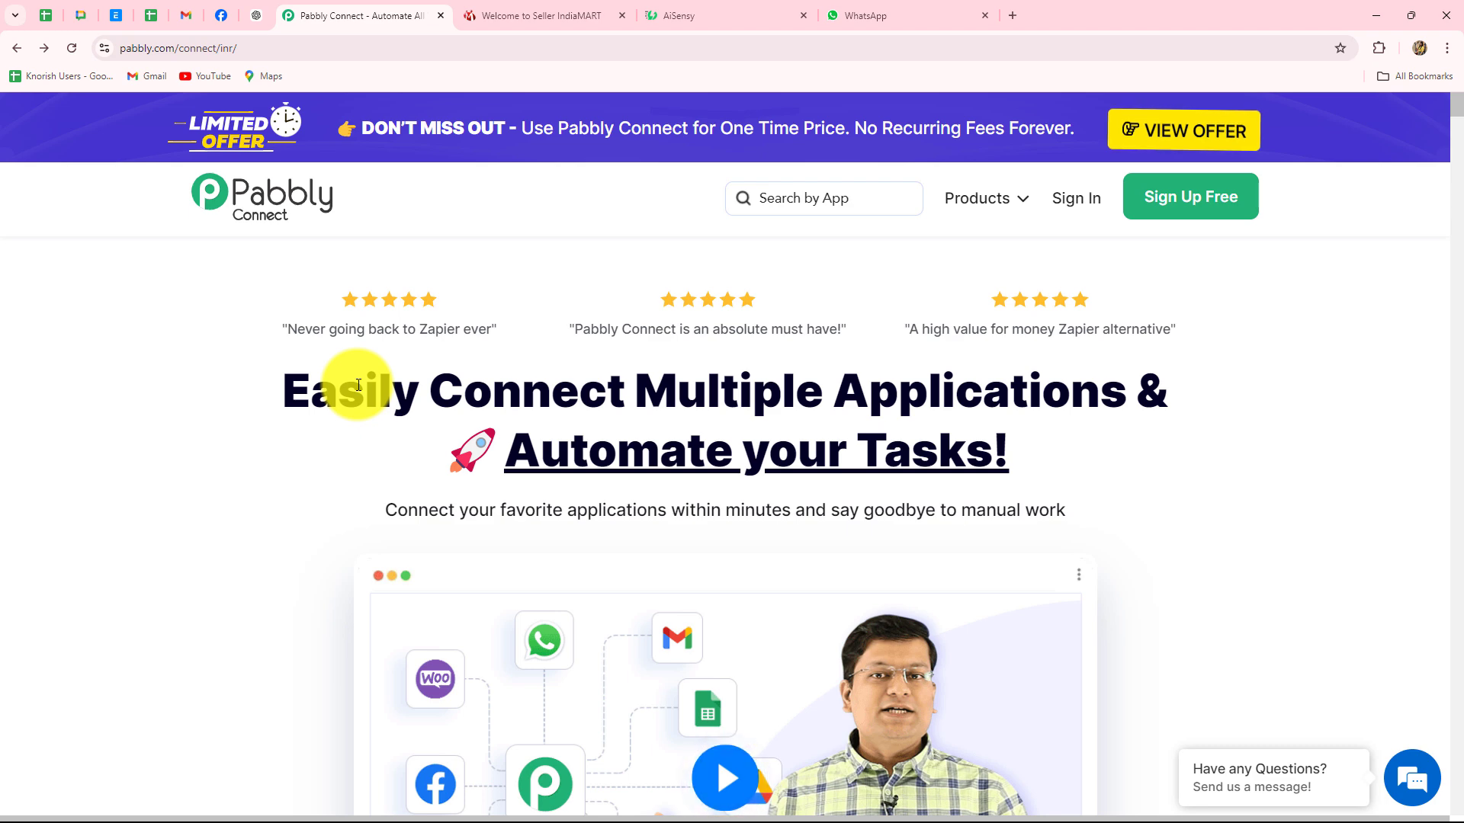
left_click(504, 14)
left_click(652, 15)
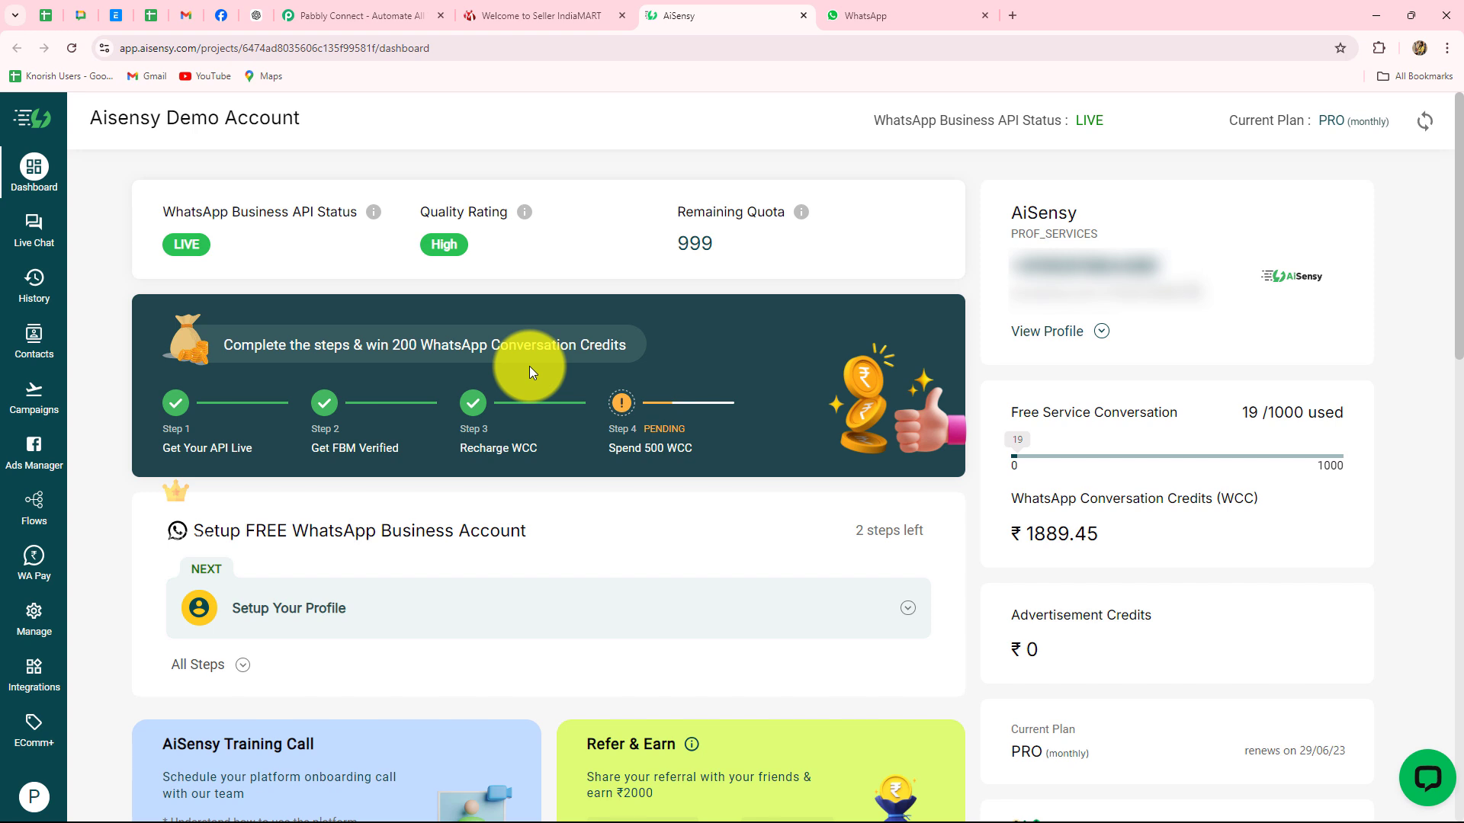
left_click(409, 12)
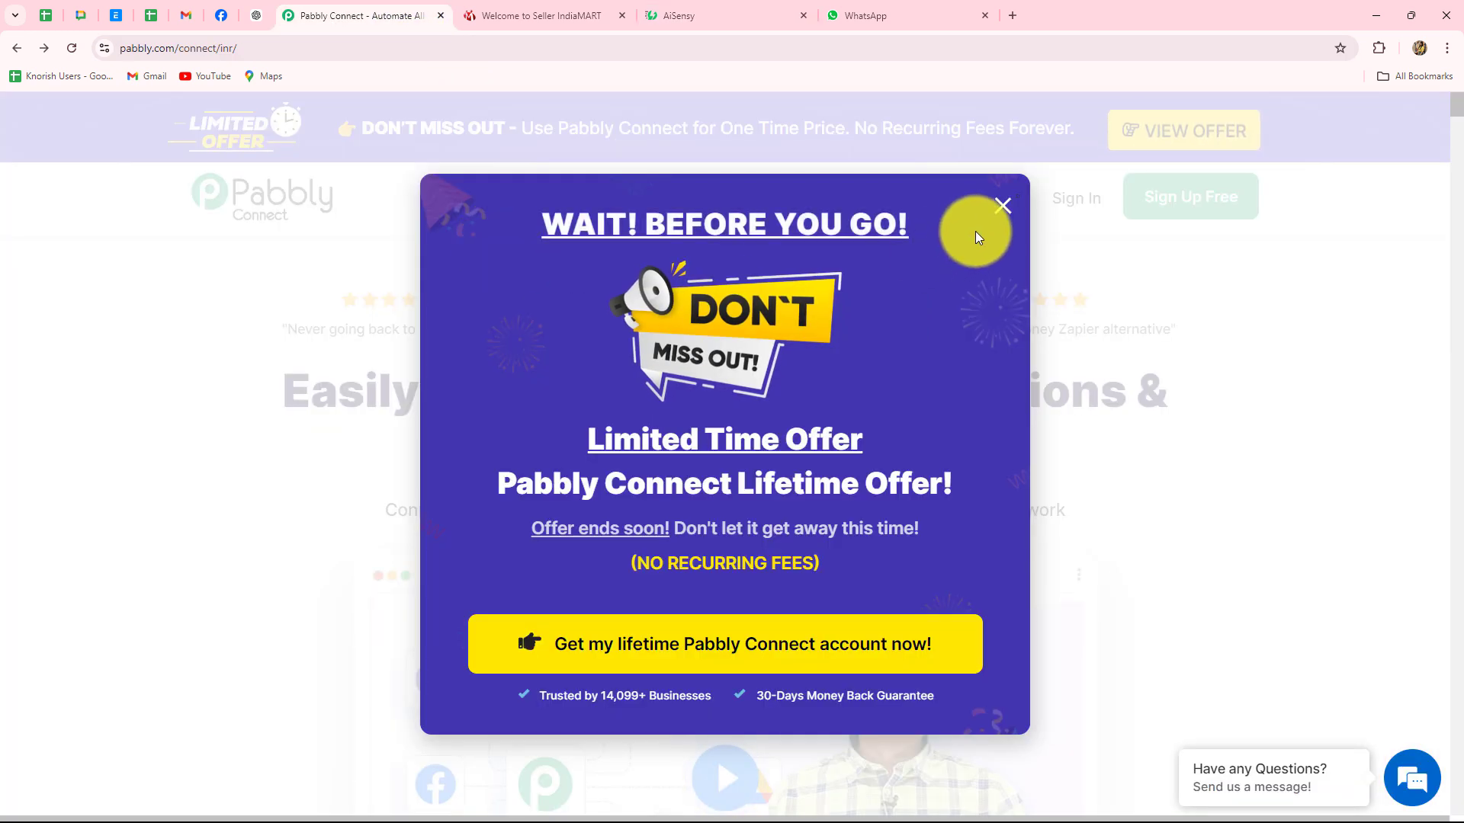
- Dismiss the lifetime-offer popup and close the Pabbly products list on the homepage
left_click(999, 207)
mouse_move(995, 216)
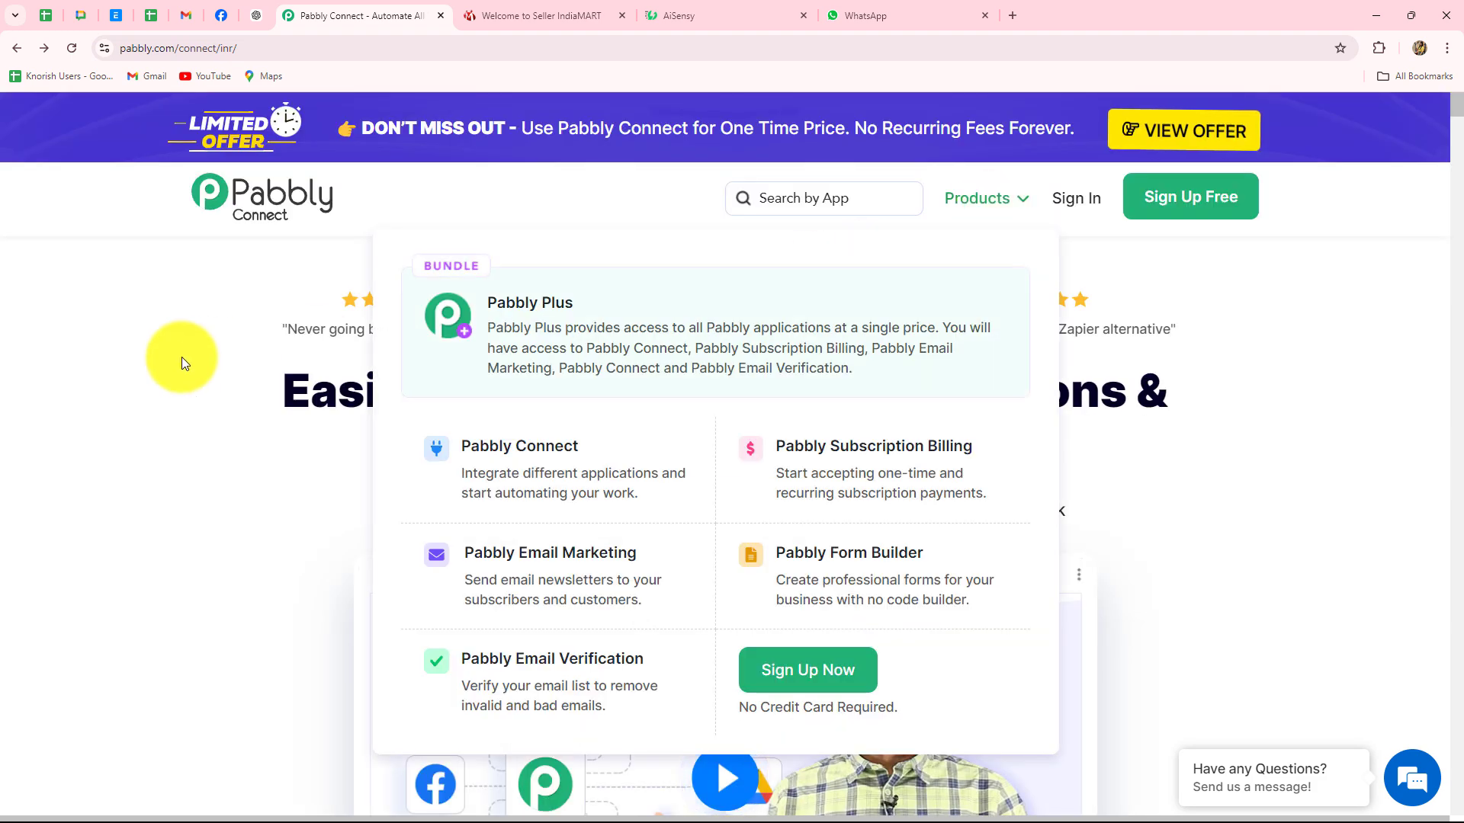
left_click(144, 363)
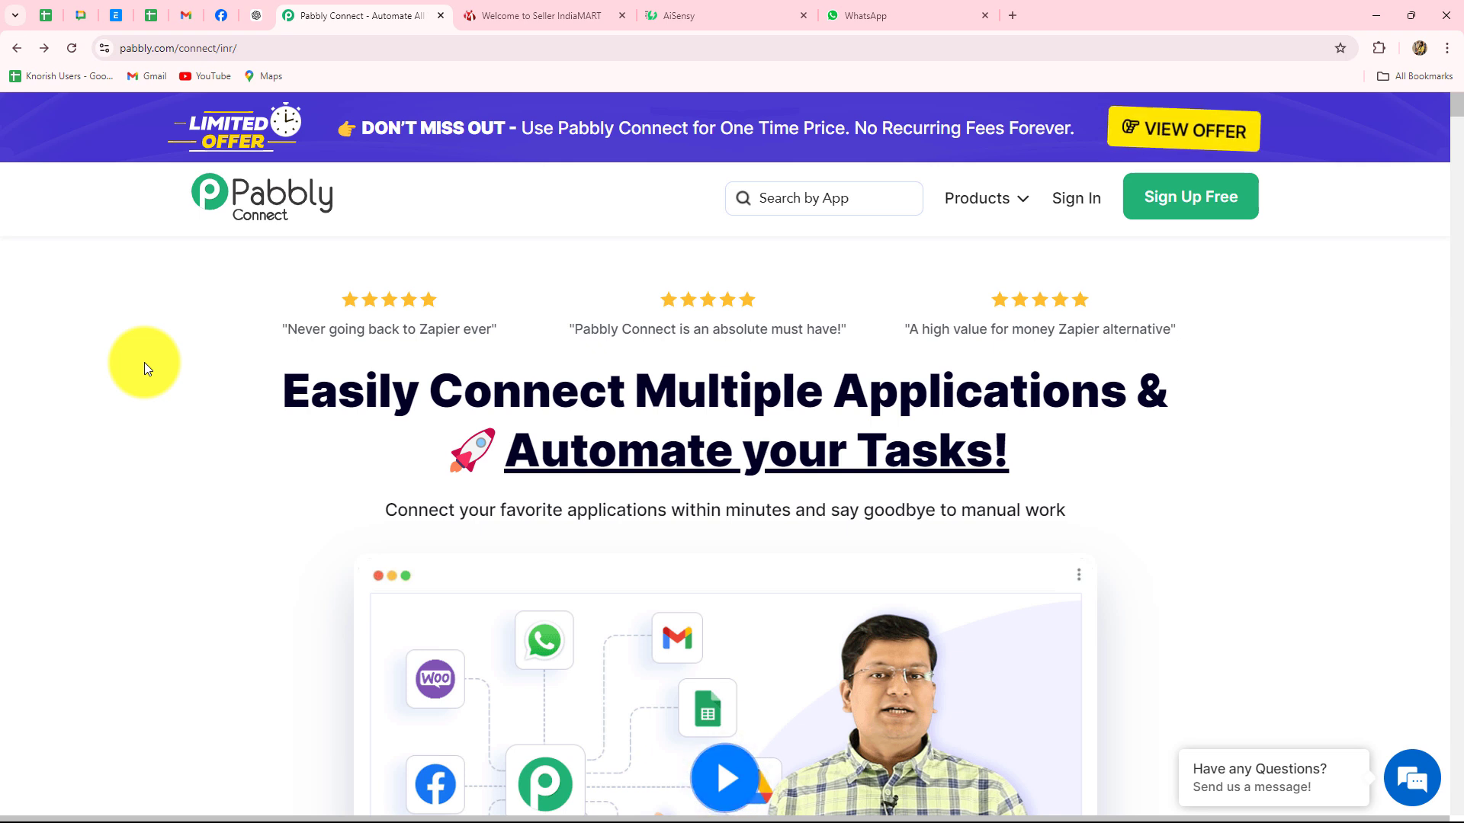
left_click(126, 48)
left_click(176, 279)
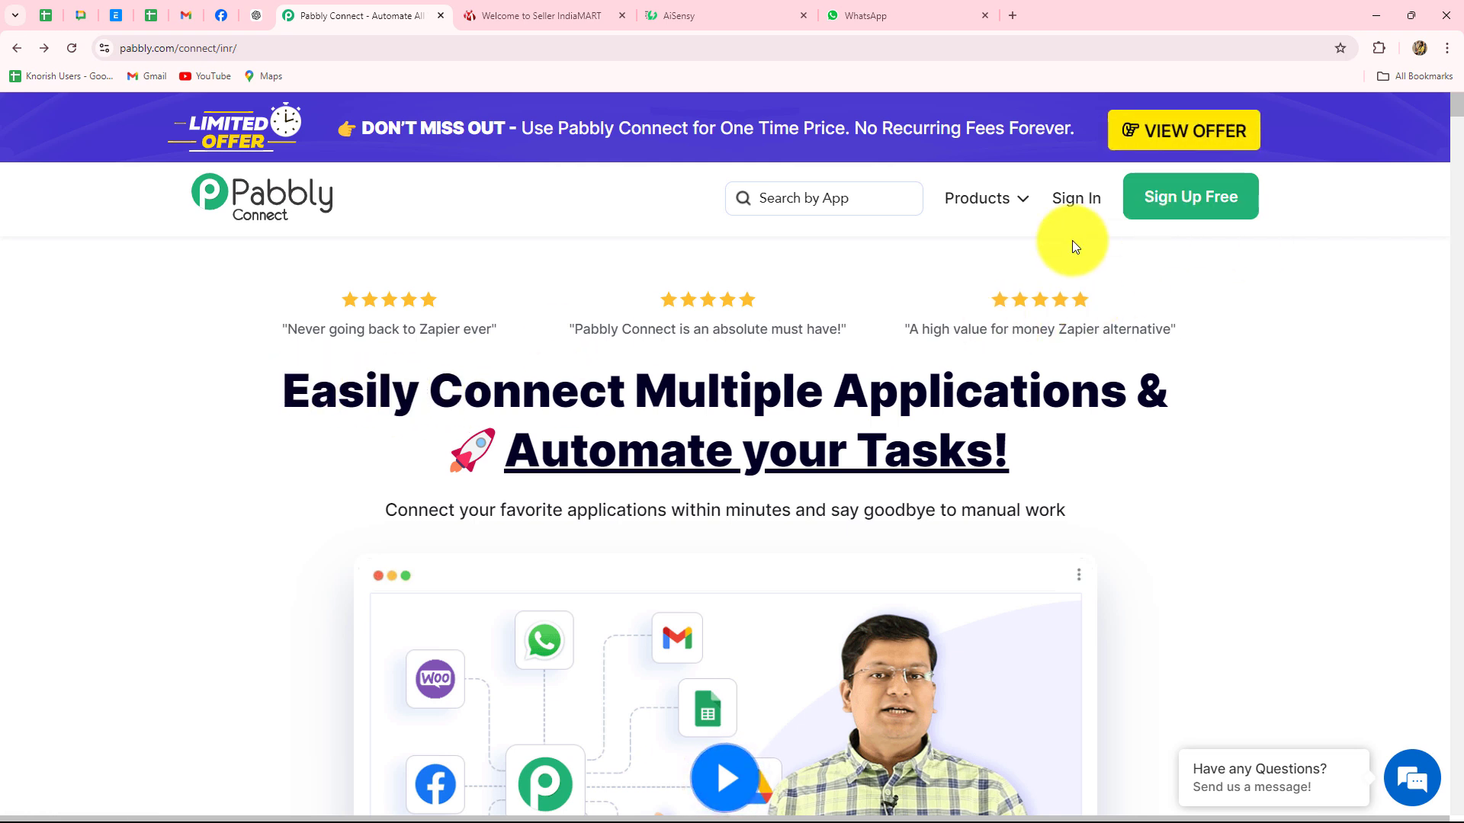
- Sign in and open Pabbly Connect from the All Pabbly Apps list via Access Now
left_click(1074, 197)
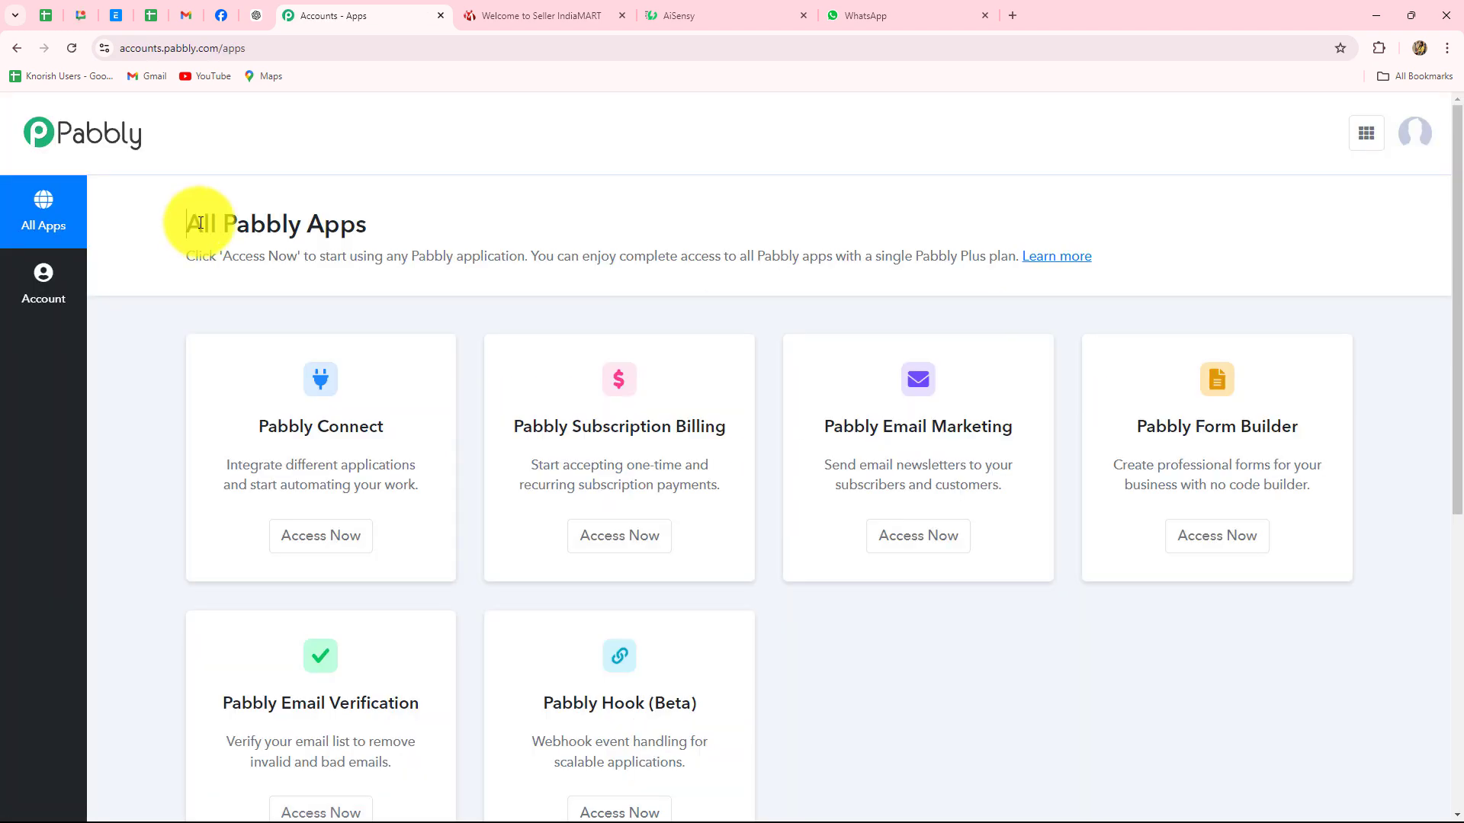
left_click_drag(184, 224, 383, 230)
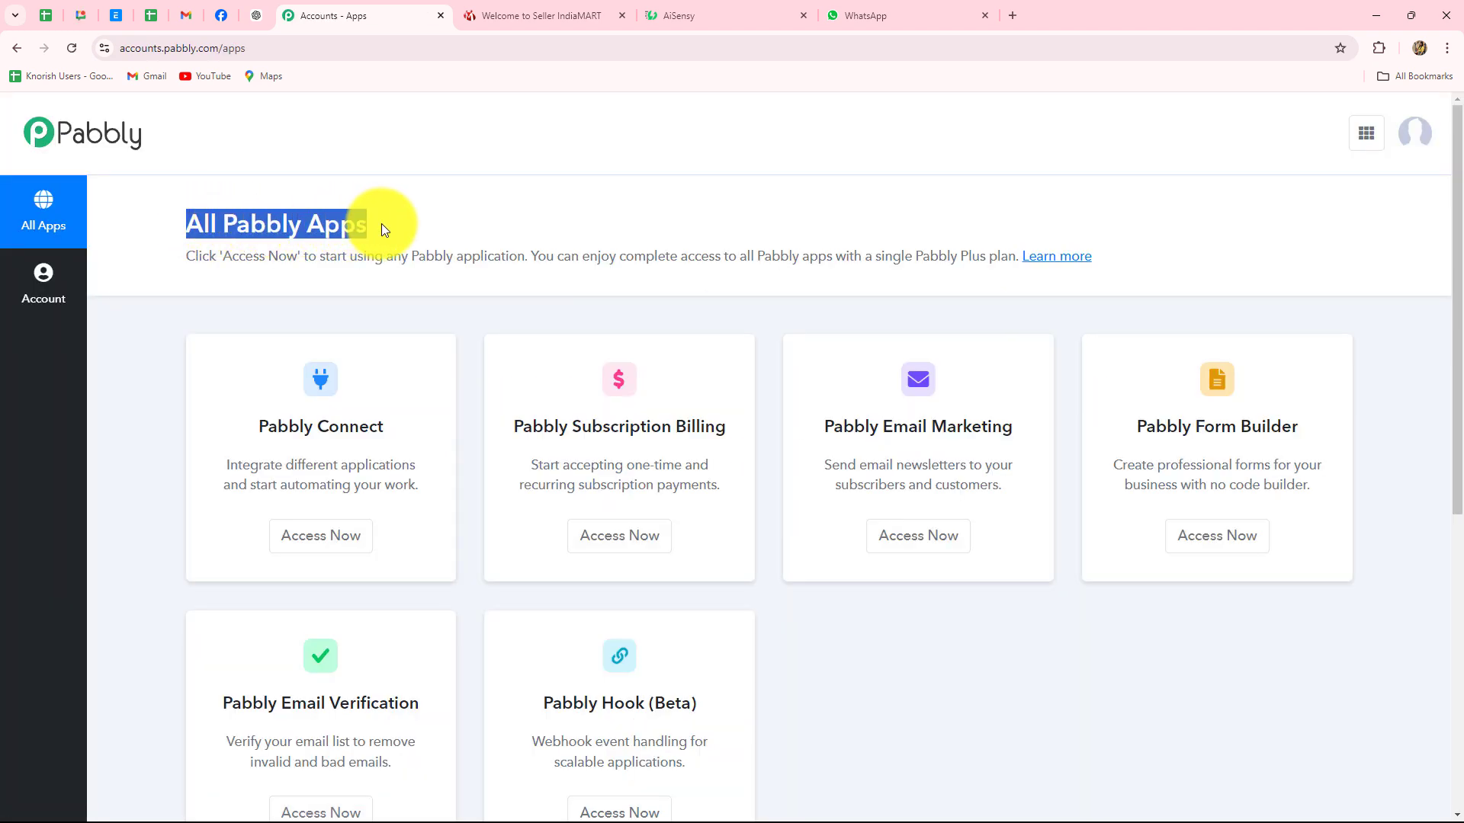
scroll(994, 608, "down", 3)
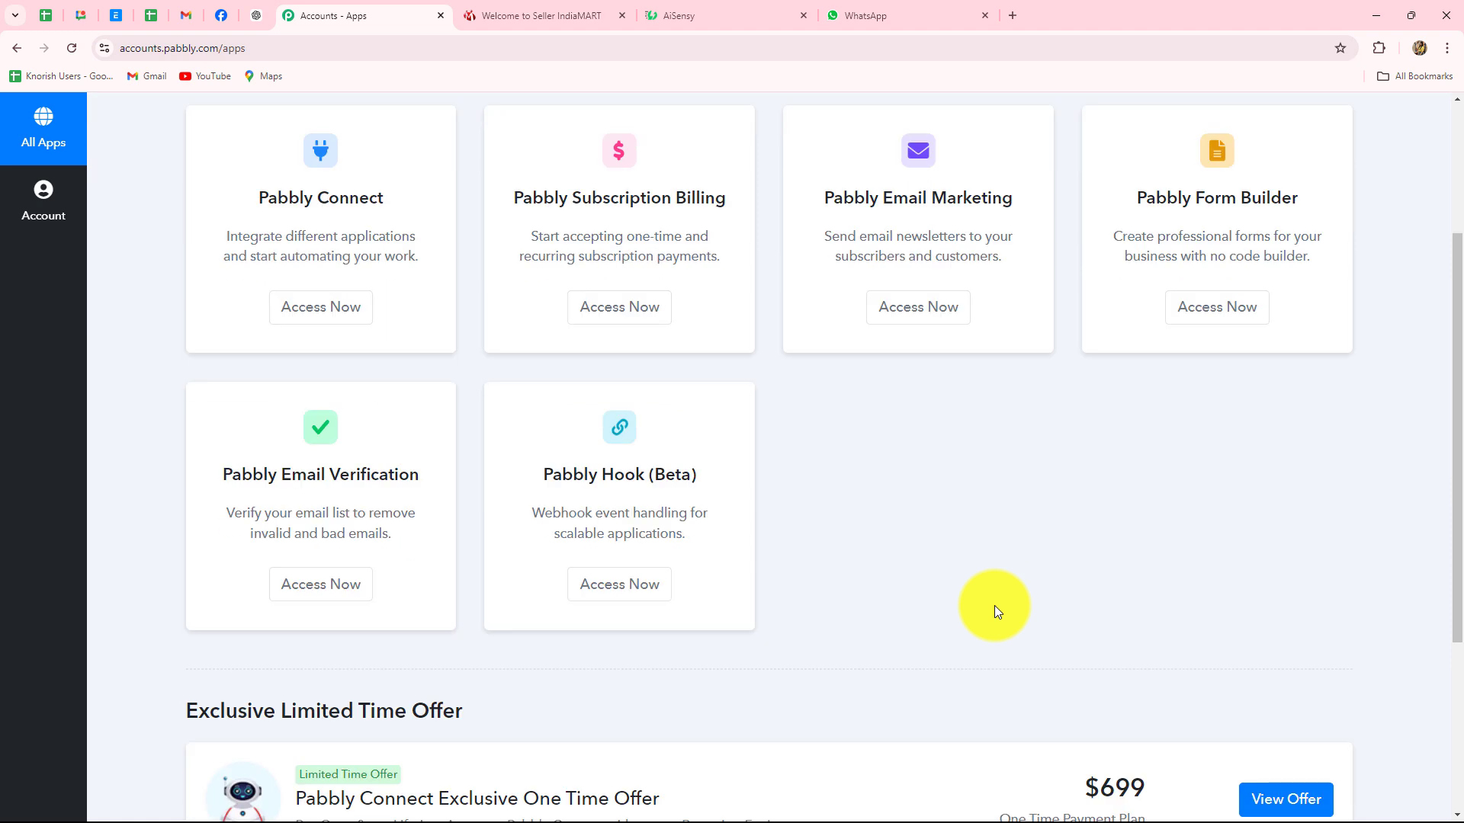
scroll(995, 610, "up", 3)
scroll(994, 611, "down", 1)
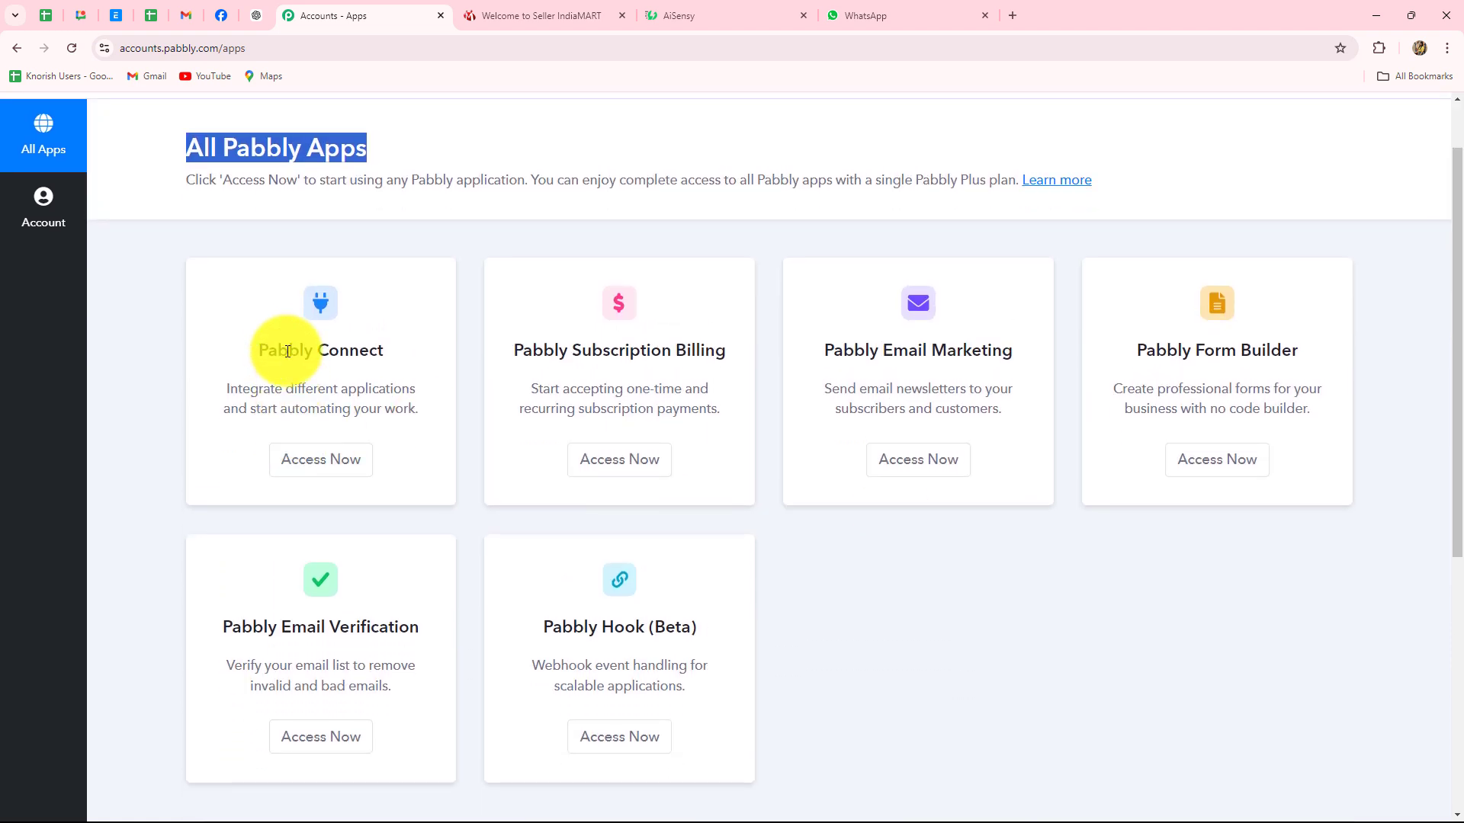
left_click_drag(259, 350, 327, 456)
left_click(327, 458)
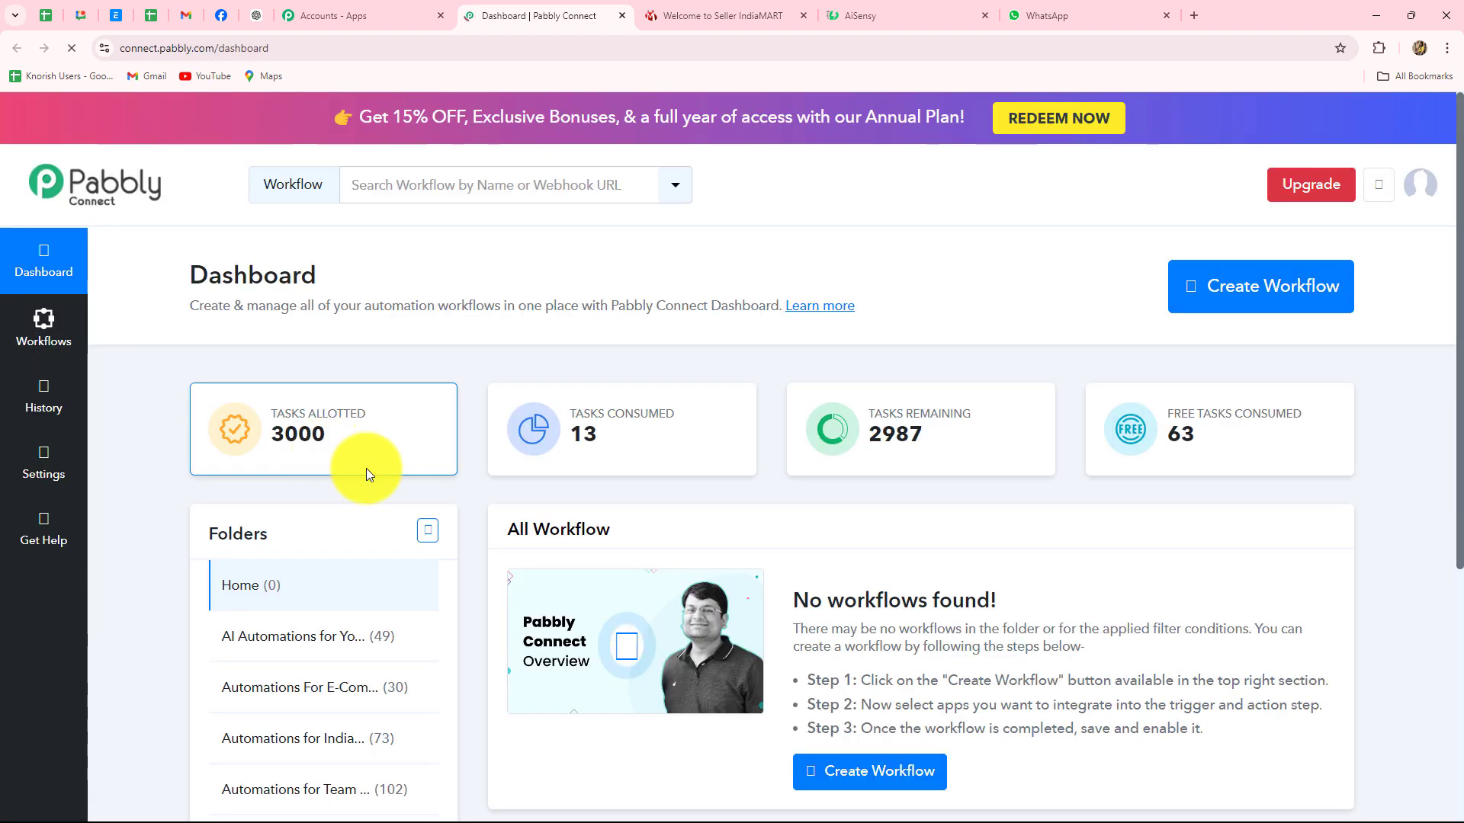
scroll(939, 584, "down", 3)
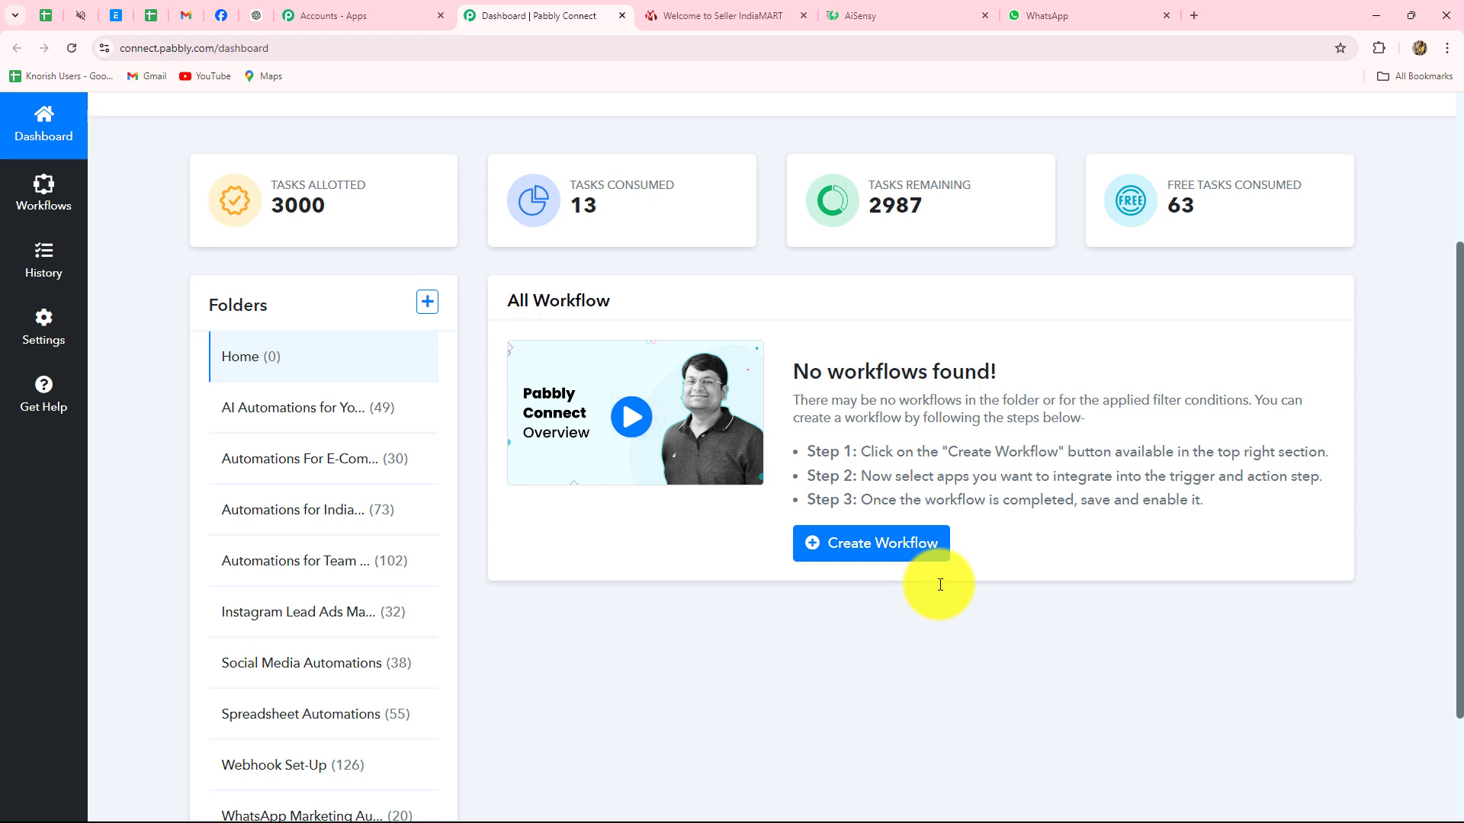
scroll(939, 584, "down", 2)
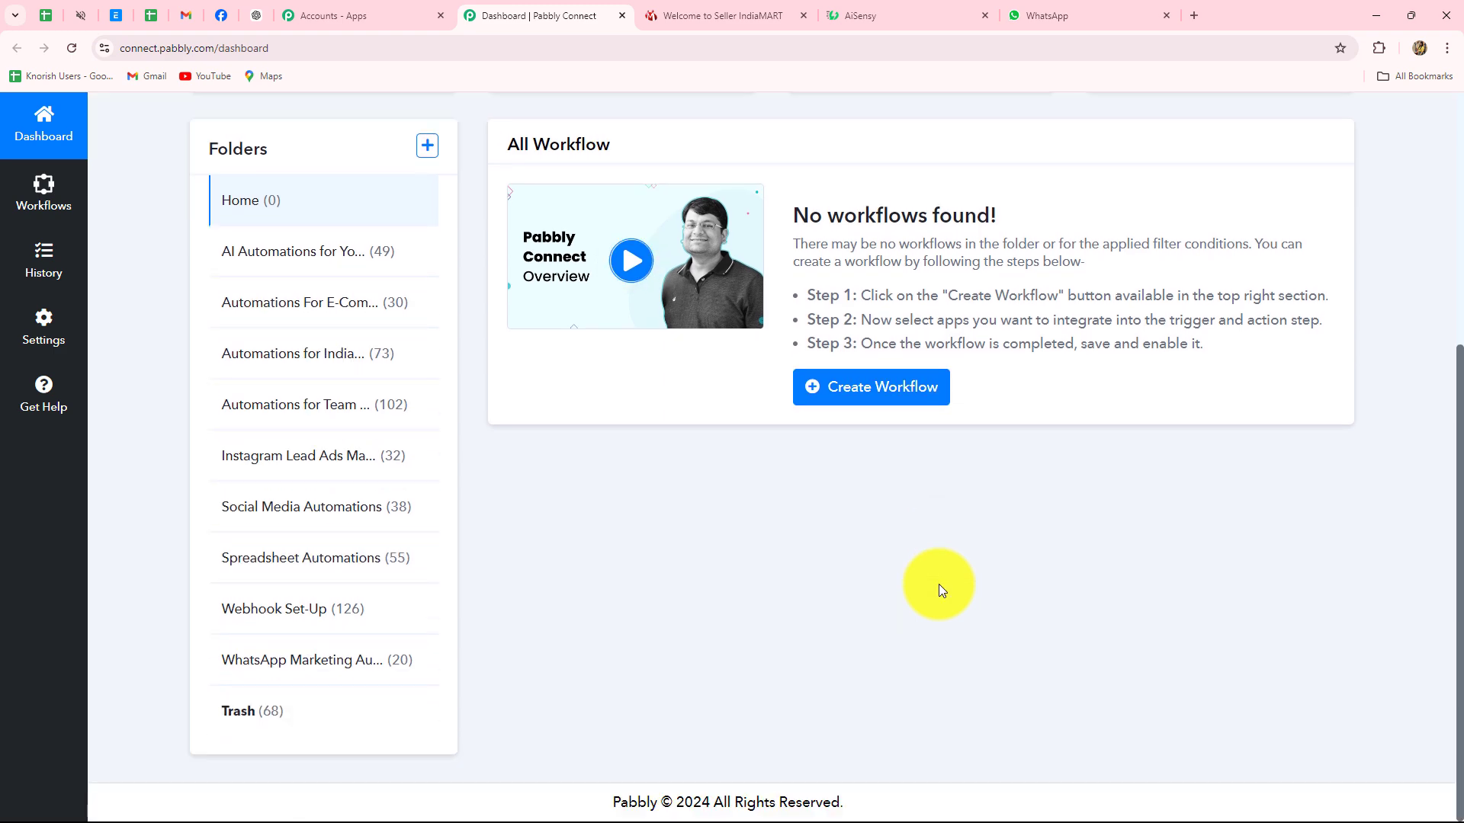
scroll(939, 584, "up", 3)
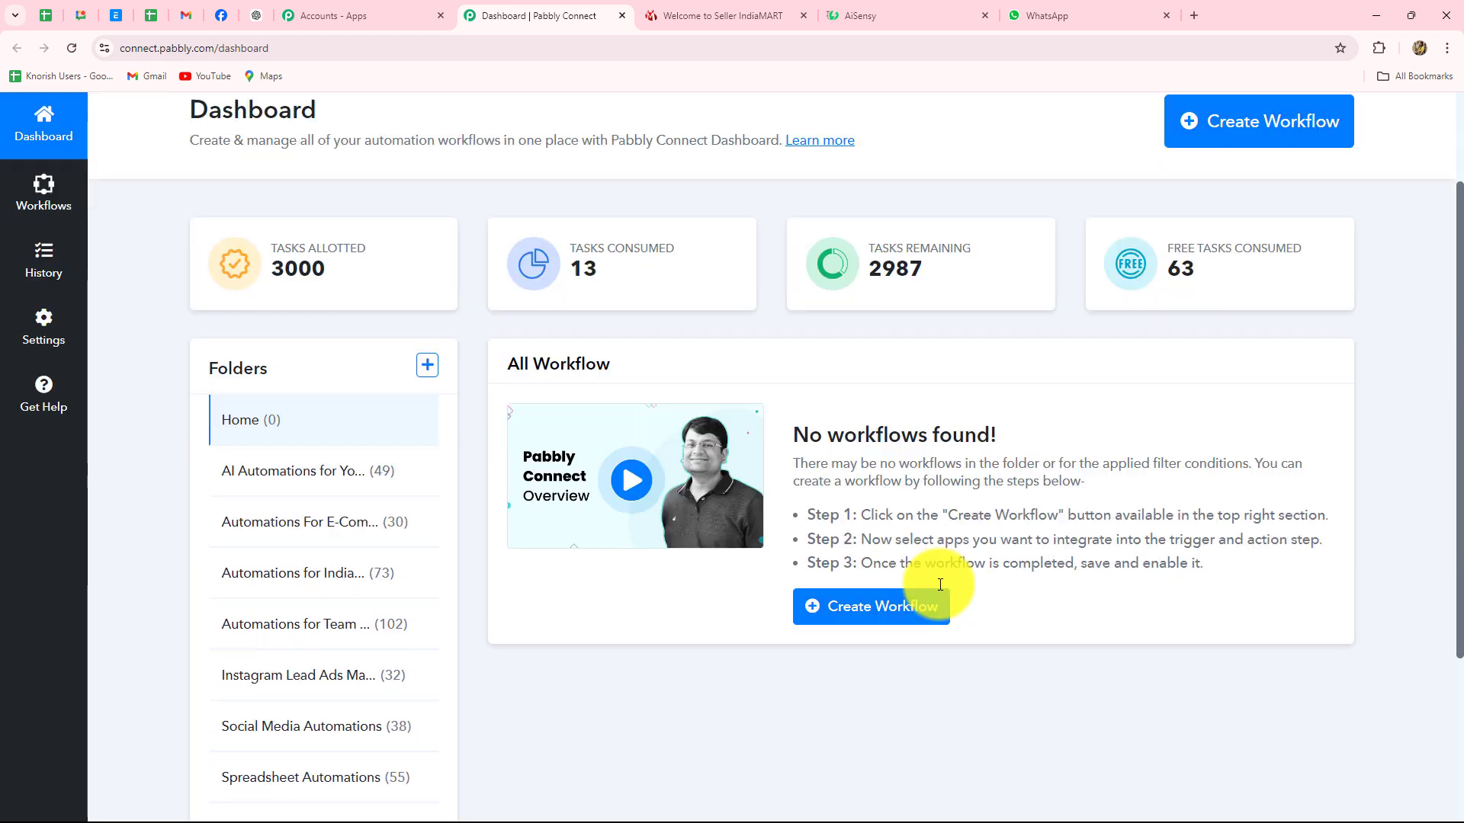
scroll(939, 584, "down", 2)
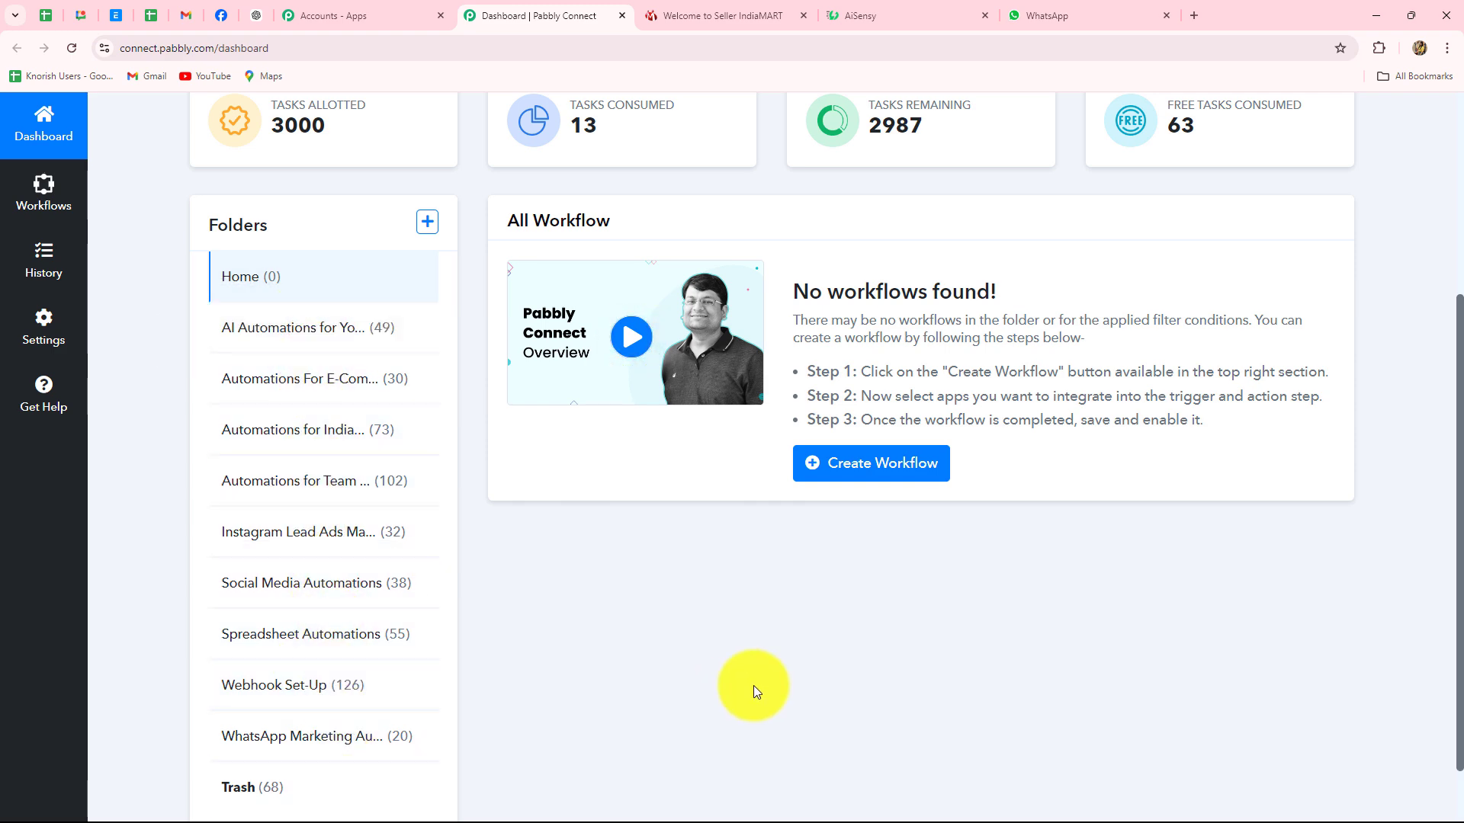
scroll(753, 684, "up", 4)
- Create a workflow with the pasted WhatsApp-to-IndiaMART-leads name in the Automations for IndiaMART Leads folder
left_click(1225, 288)
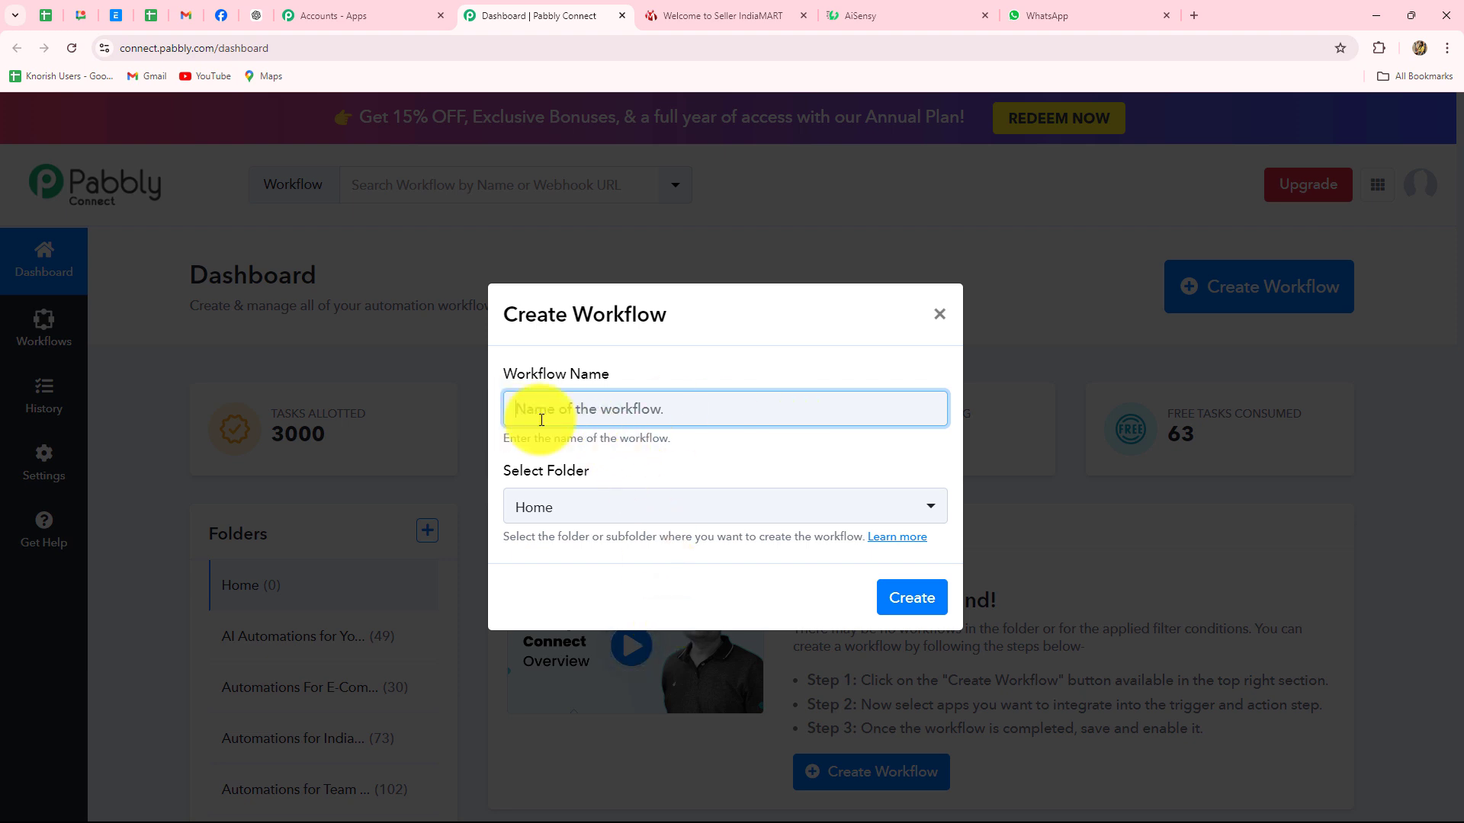
key("ctrl+v")
left_click(616, 478)
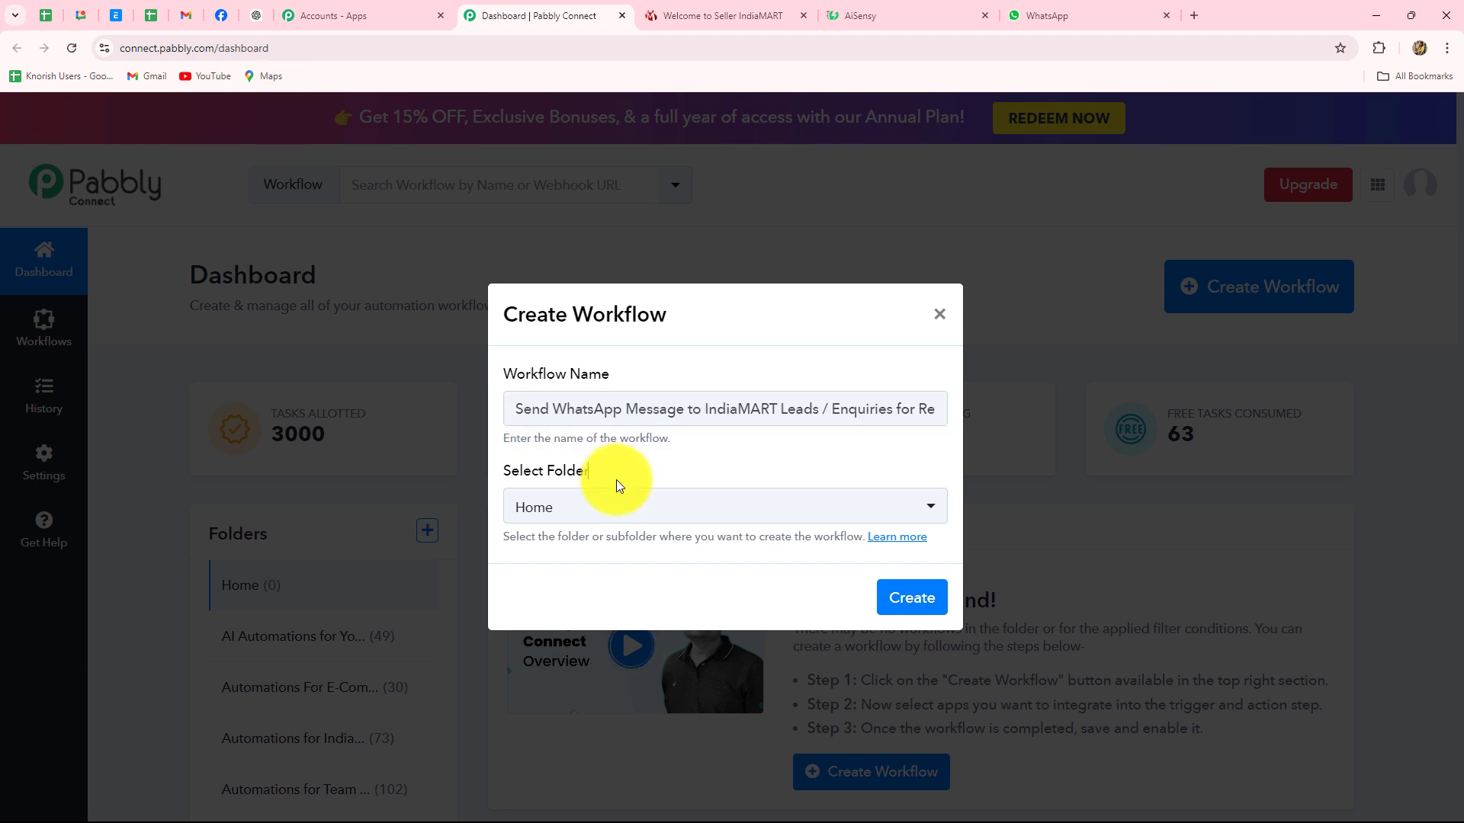
left_click(638, 518)
left_click(638, 519)
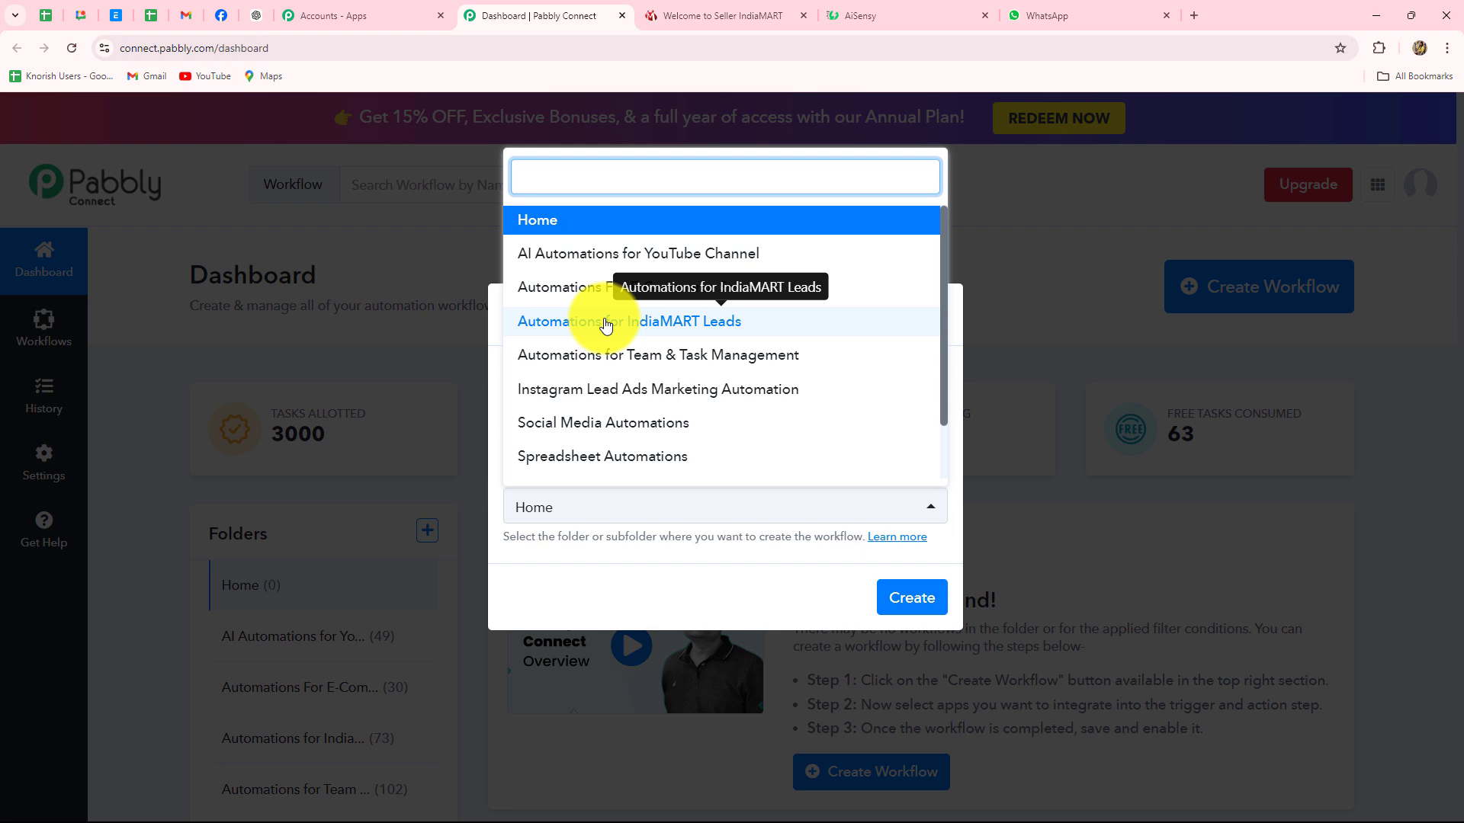
left_click(601, 321)
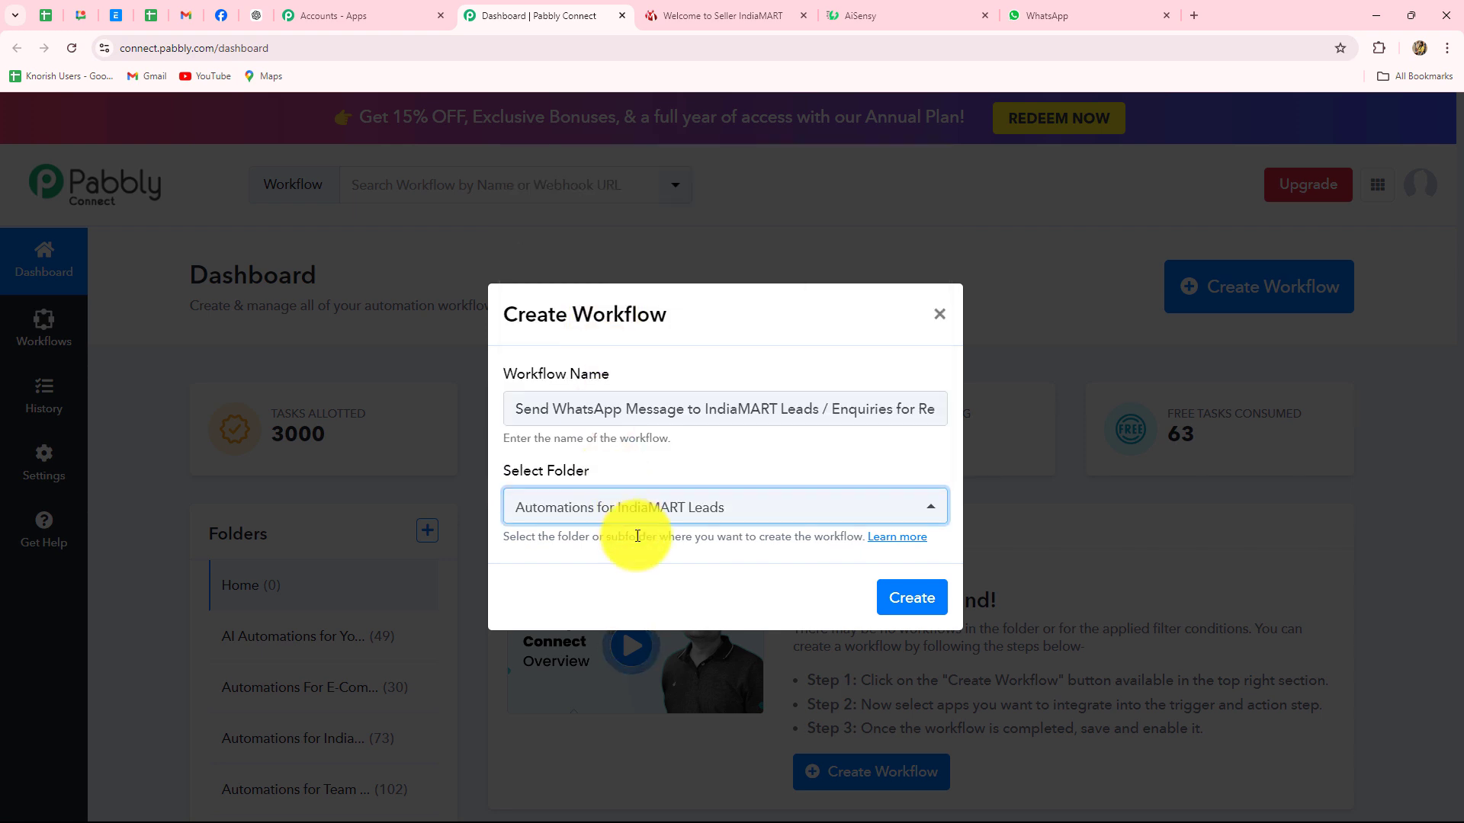
left_click(946, 596)
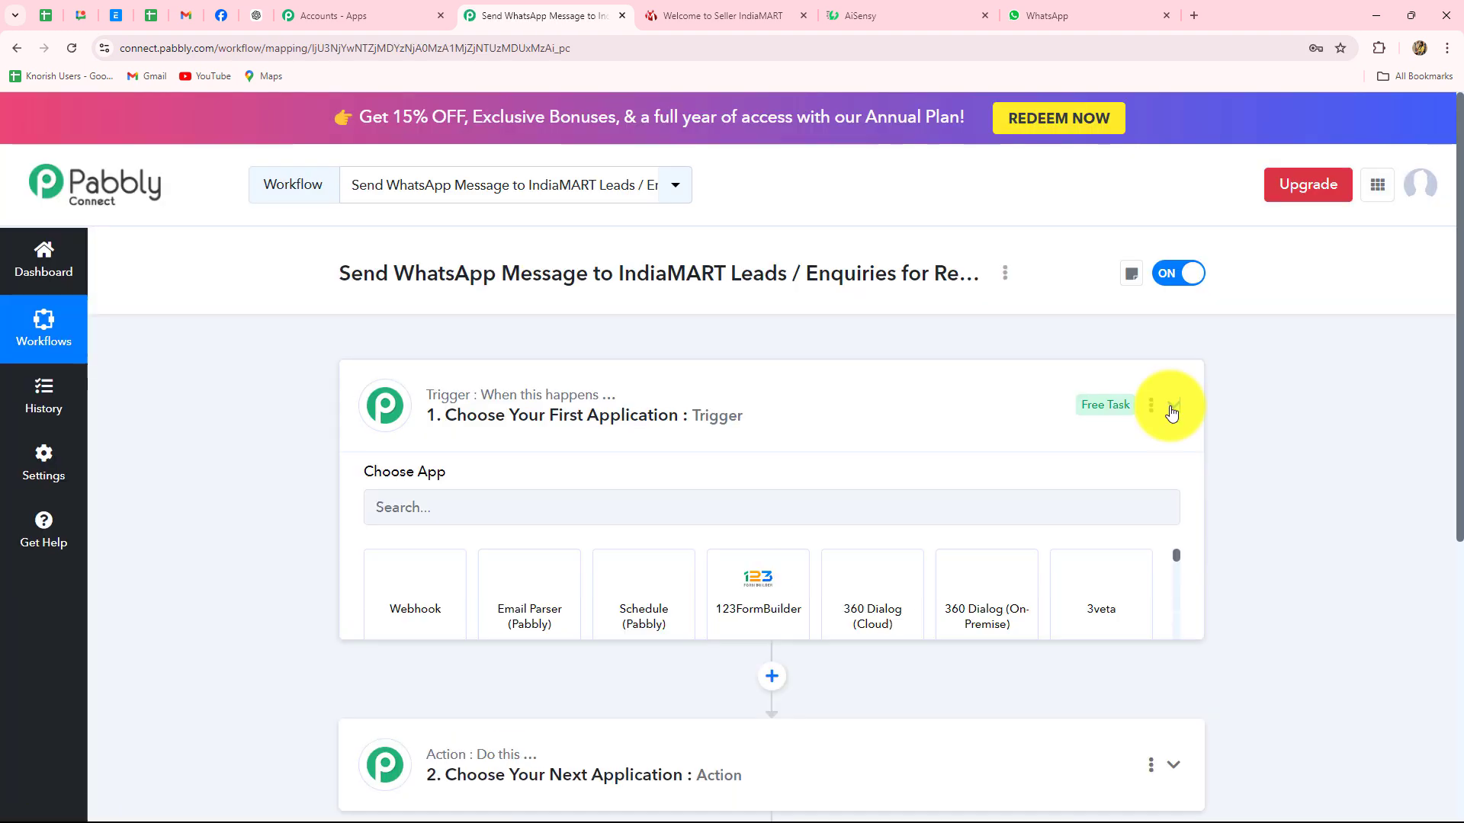
- Expand the Trigger card's Choose App panel in the new workflow editor
left_click(1172, 405)
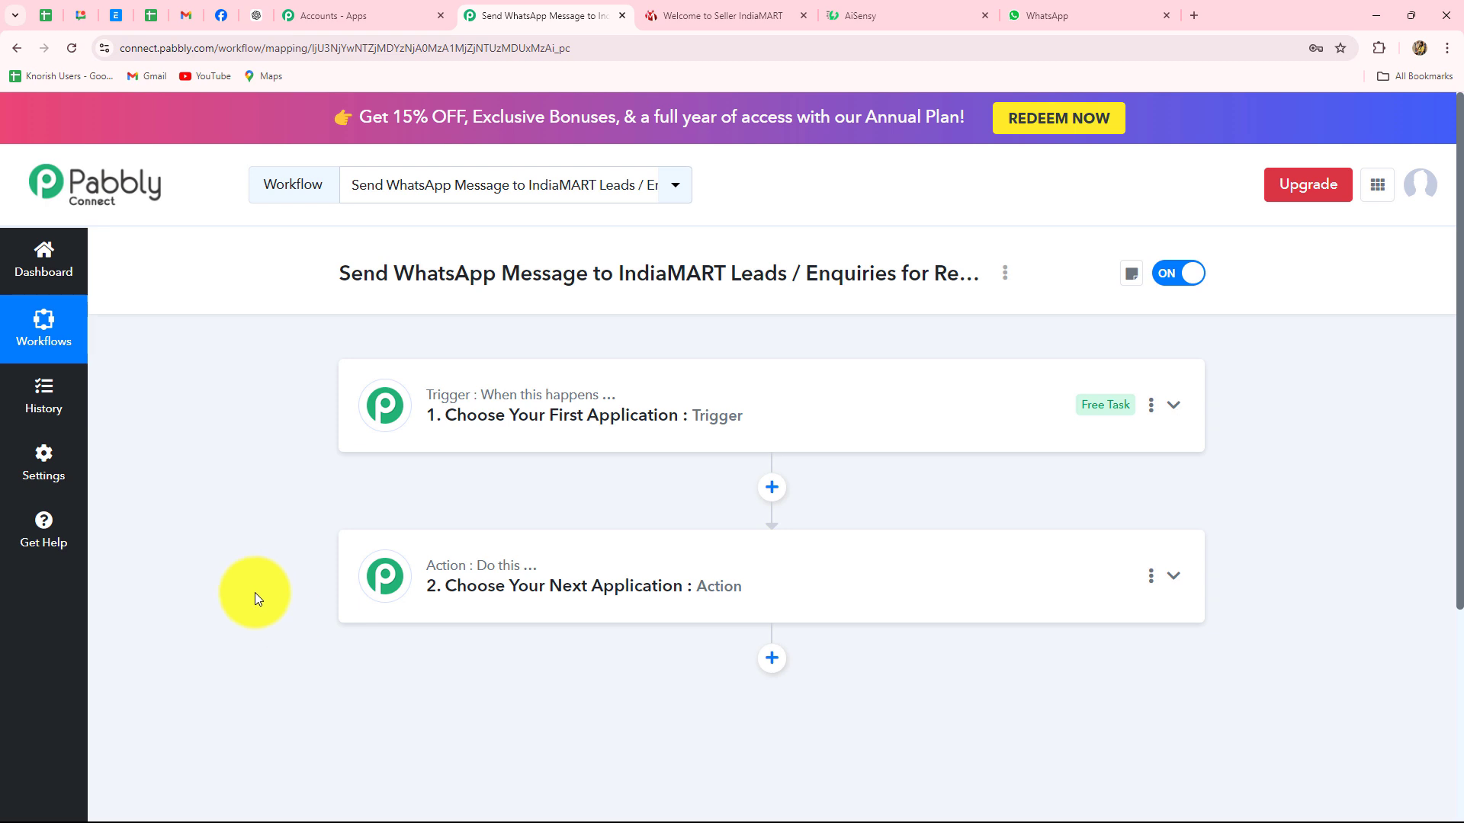
left_click(385, 404)
left_click(1171, 405)
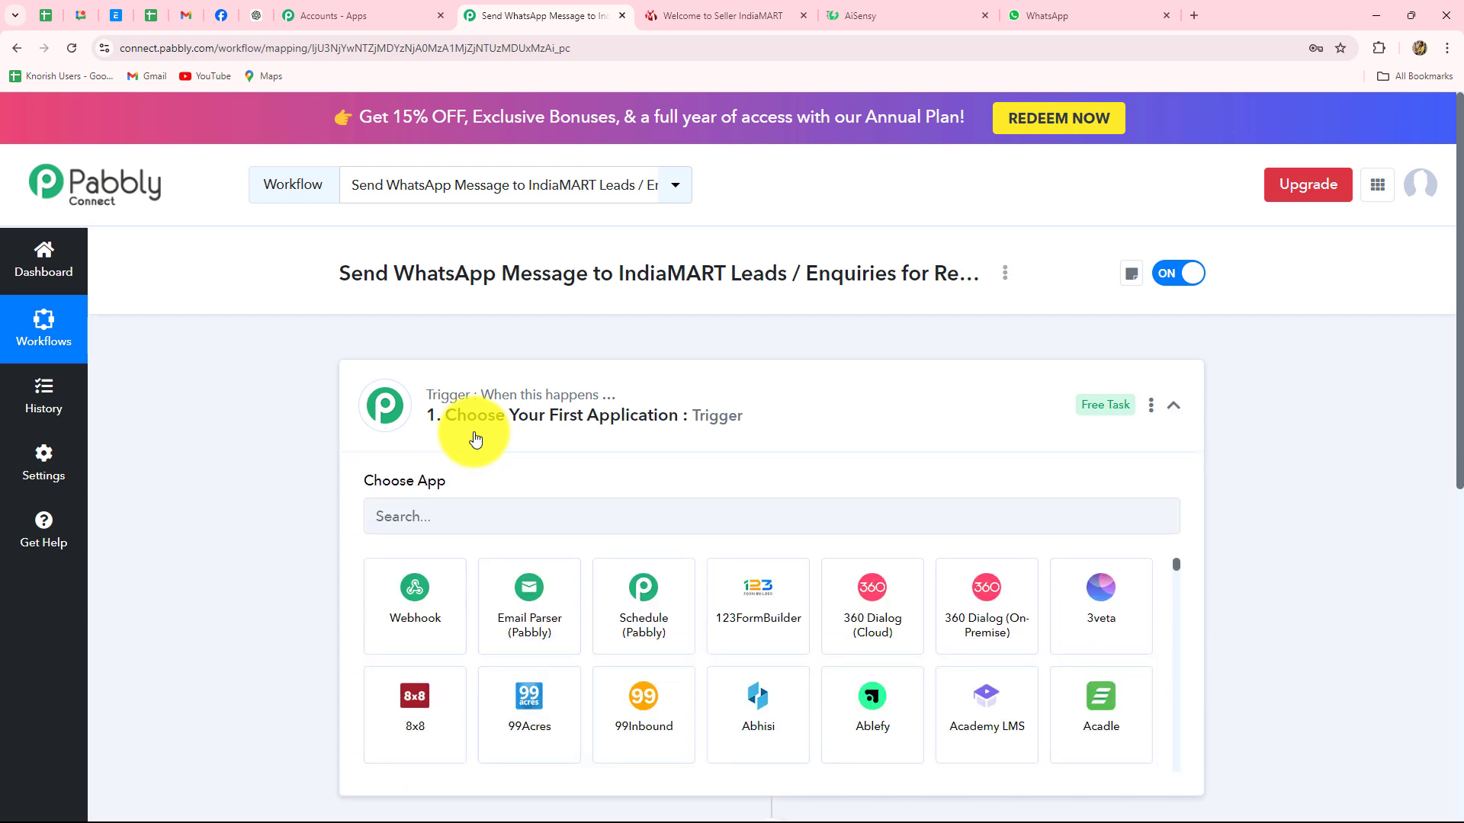
- Search 'India' and set the trigger to IndiaMART with the New Leads event
scroll(389, 347, "down", 3)
left_click(380, 287)
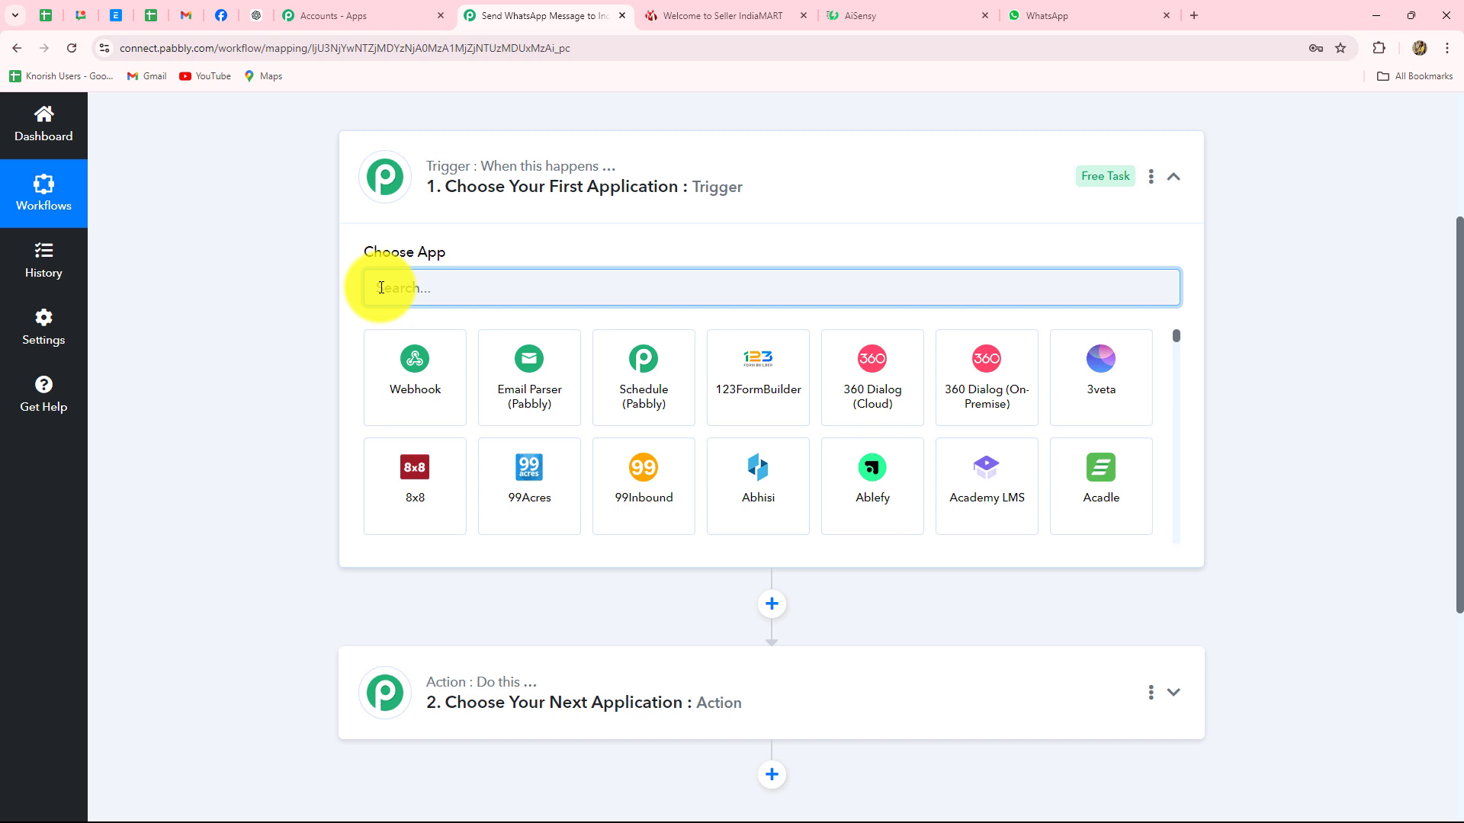
type("India")
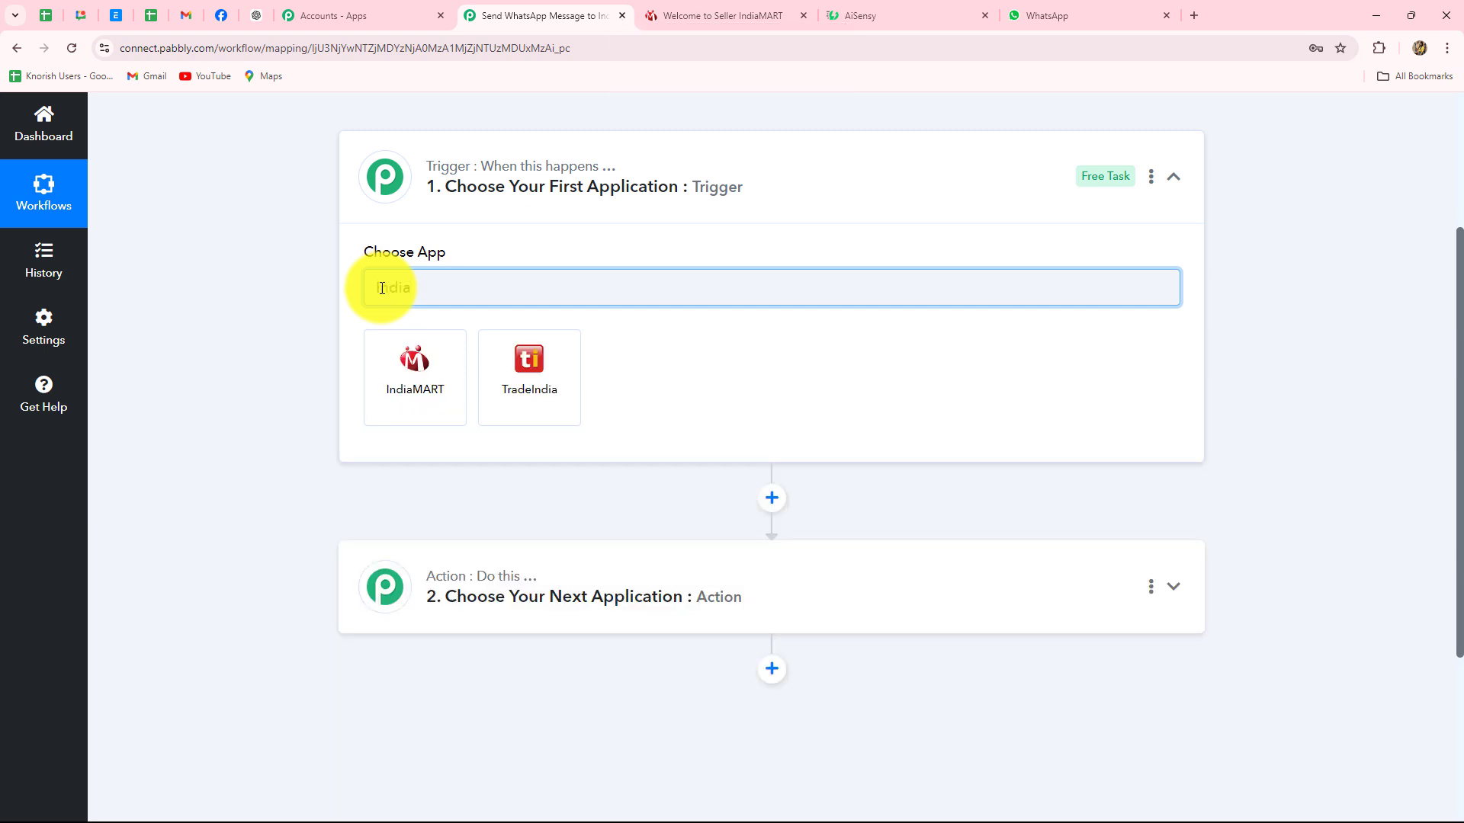
left_click(398, 366)
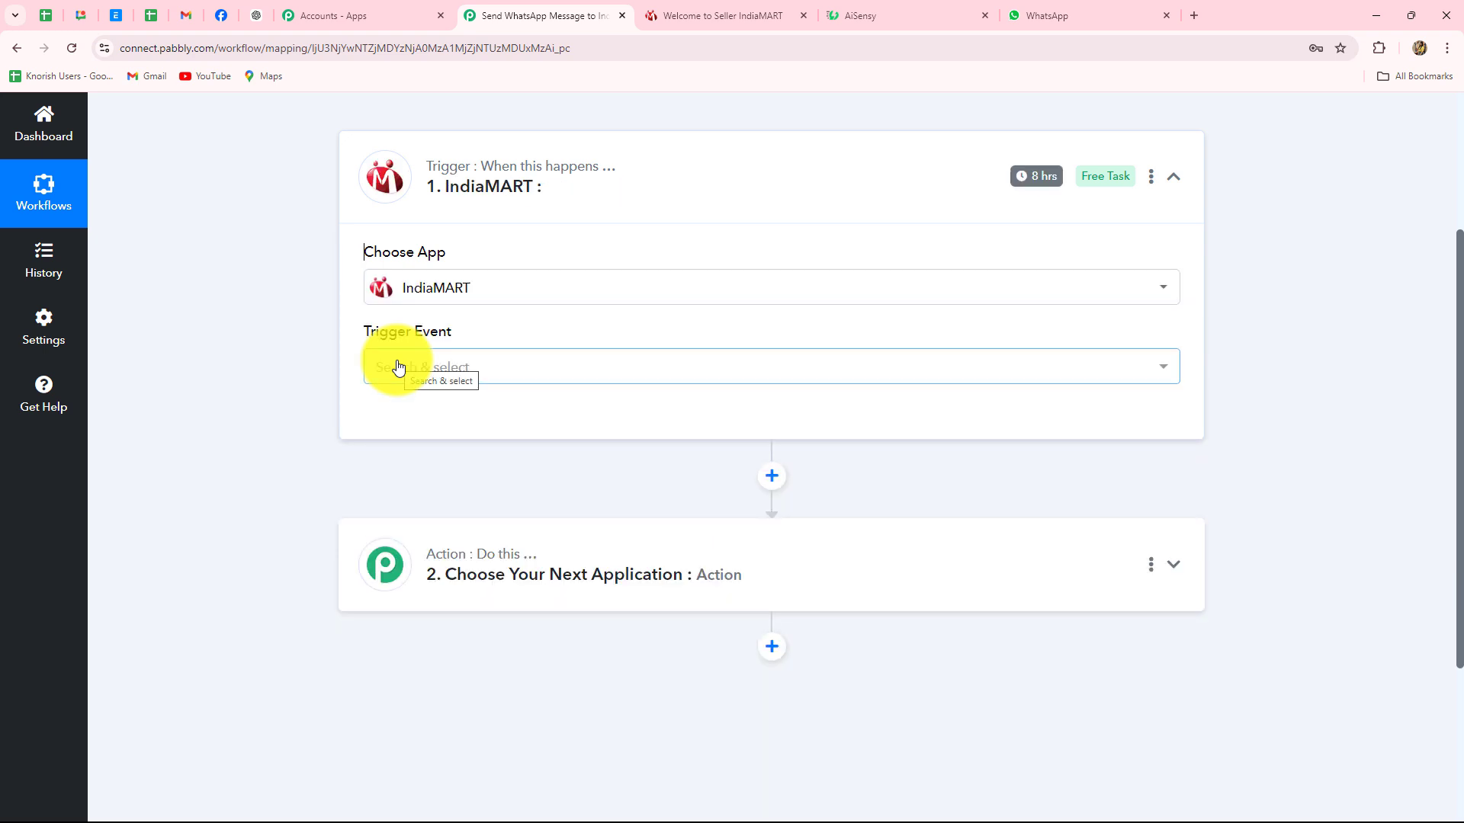
left_click(398, 367)
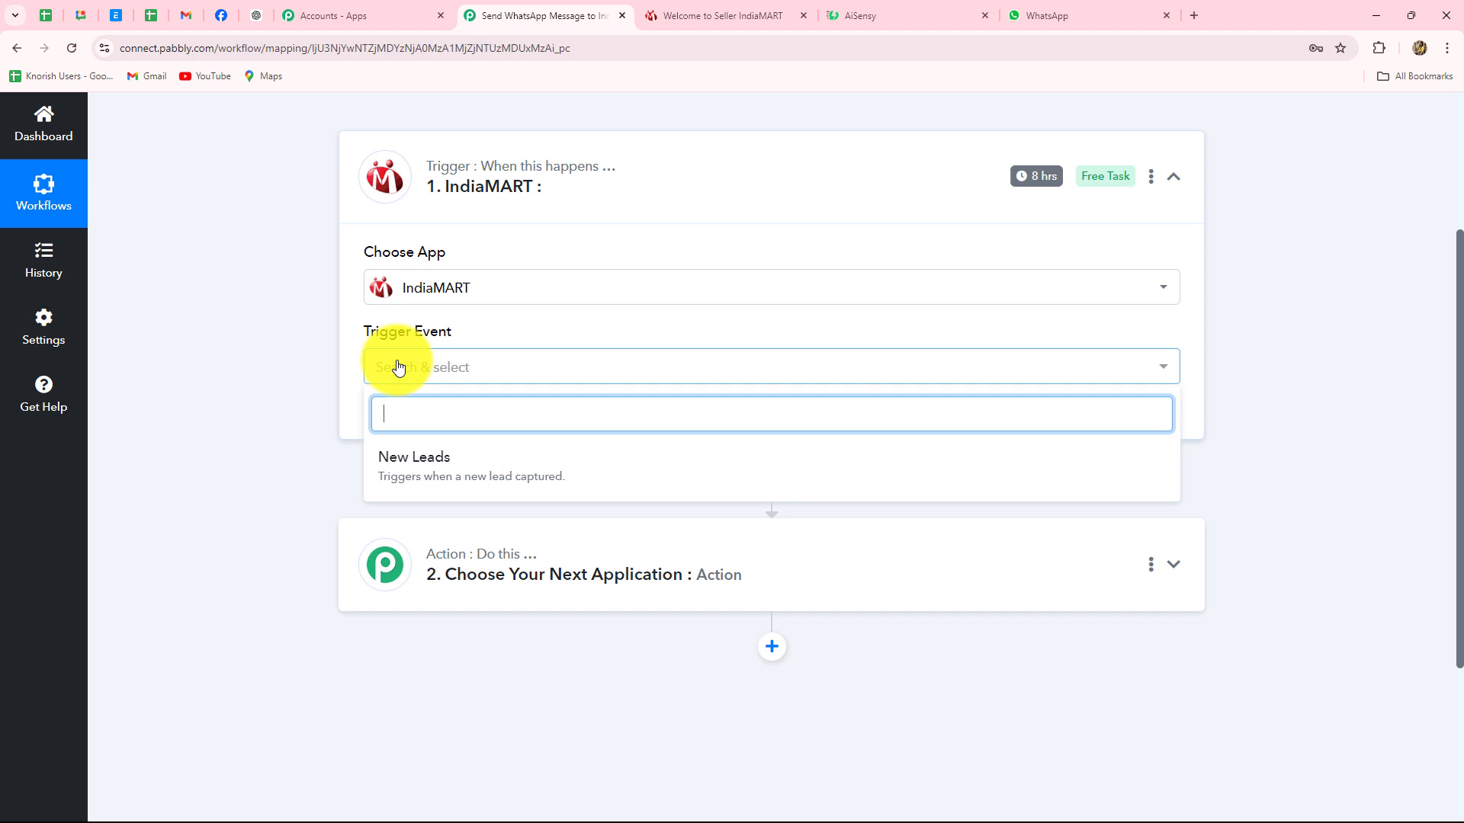
left_click(393, 465)
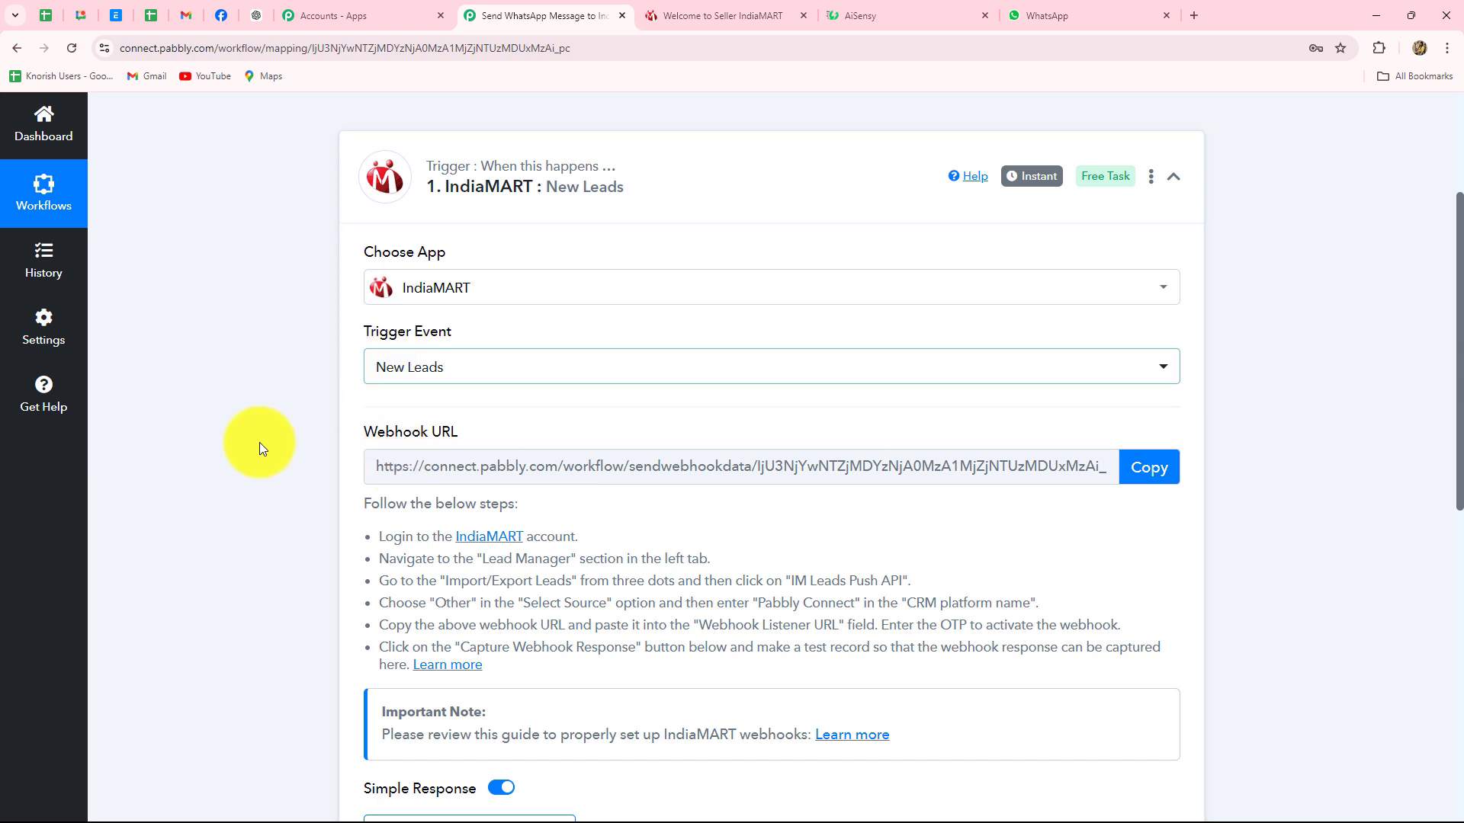
- Copy the IndiaMART New Leads webhook URL and review the listed setup steps
scroll(260, 483, "down", 4)
scroll(260, 489, "up", 5)
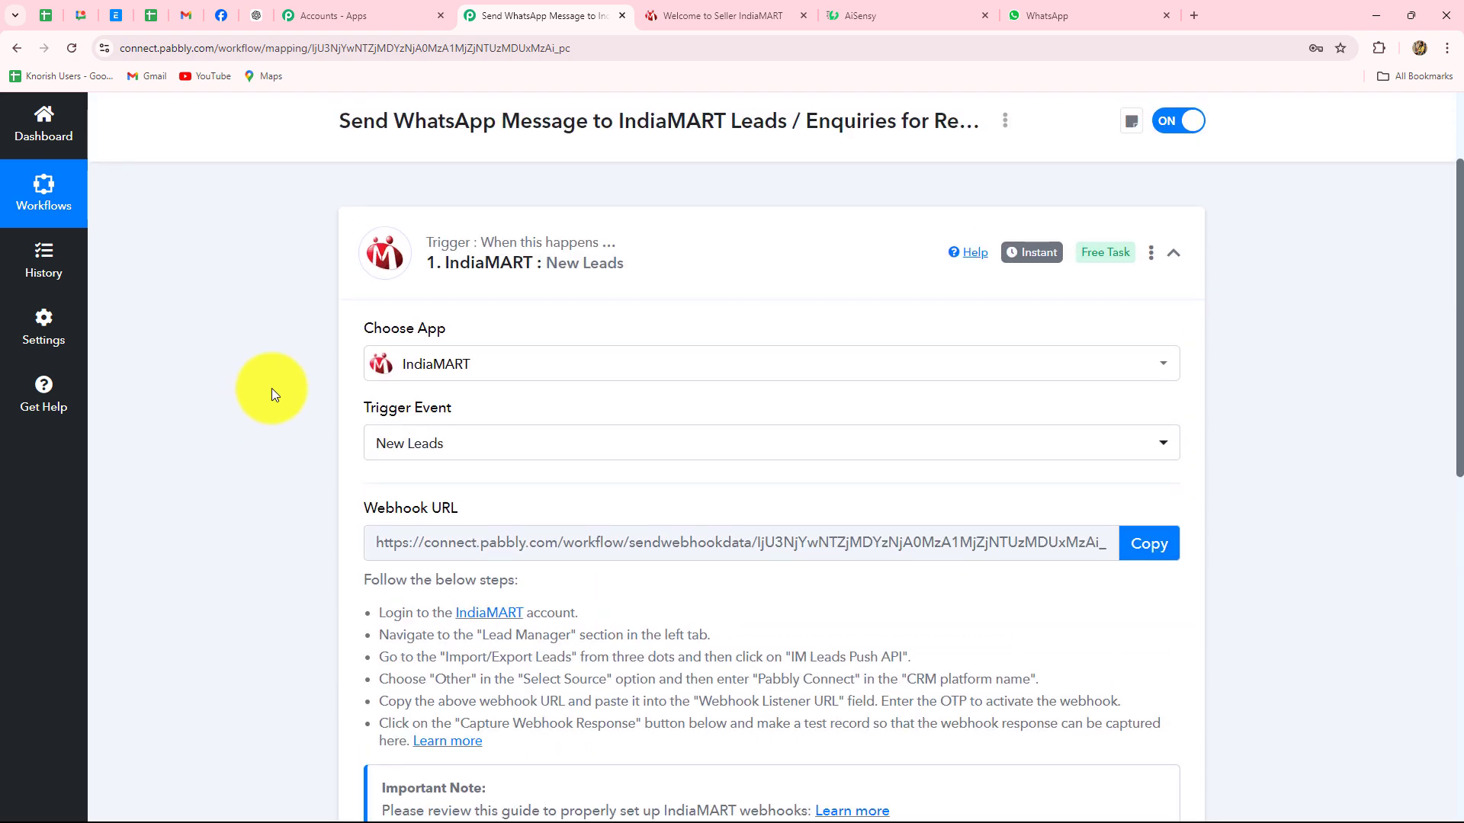
scroll(939, 565, "down", 2)
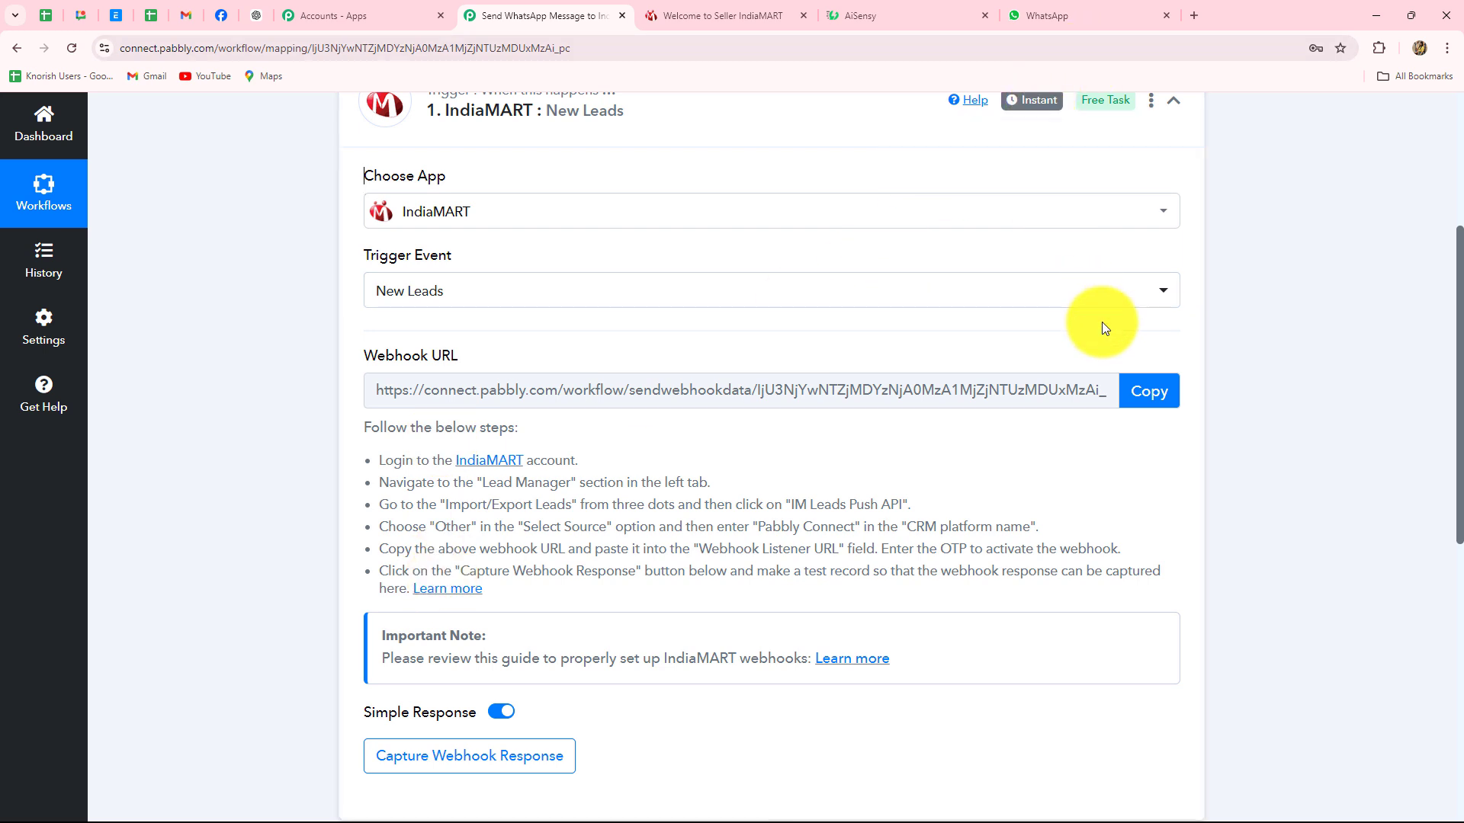
left_click(1139, 393)
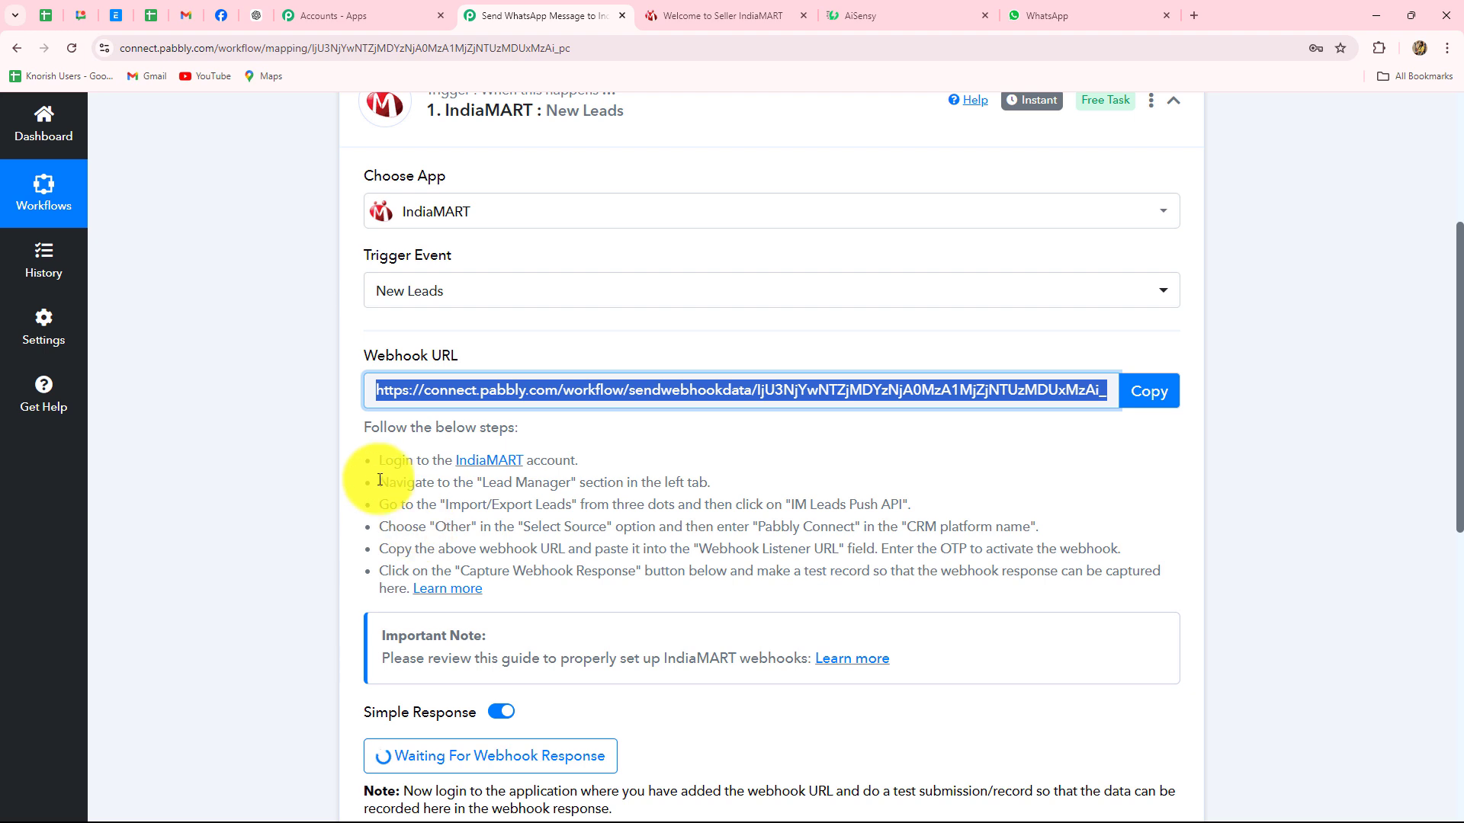
left_click_drag(378, 464, 510, 595)
left_click(510, 596)
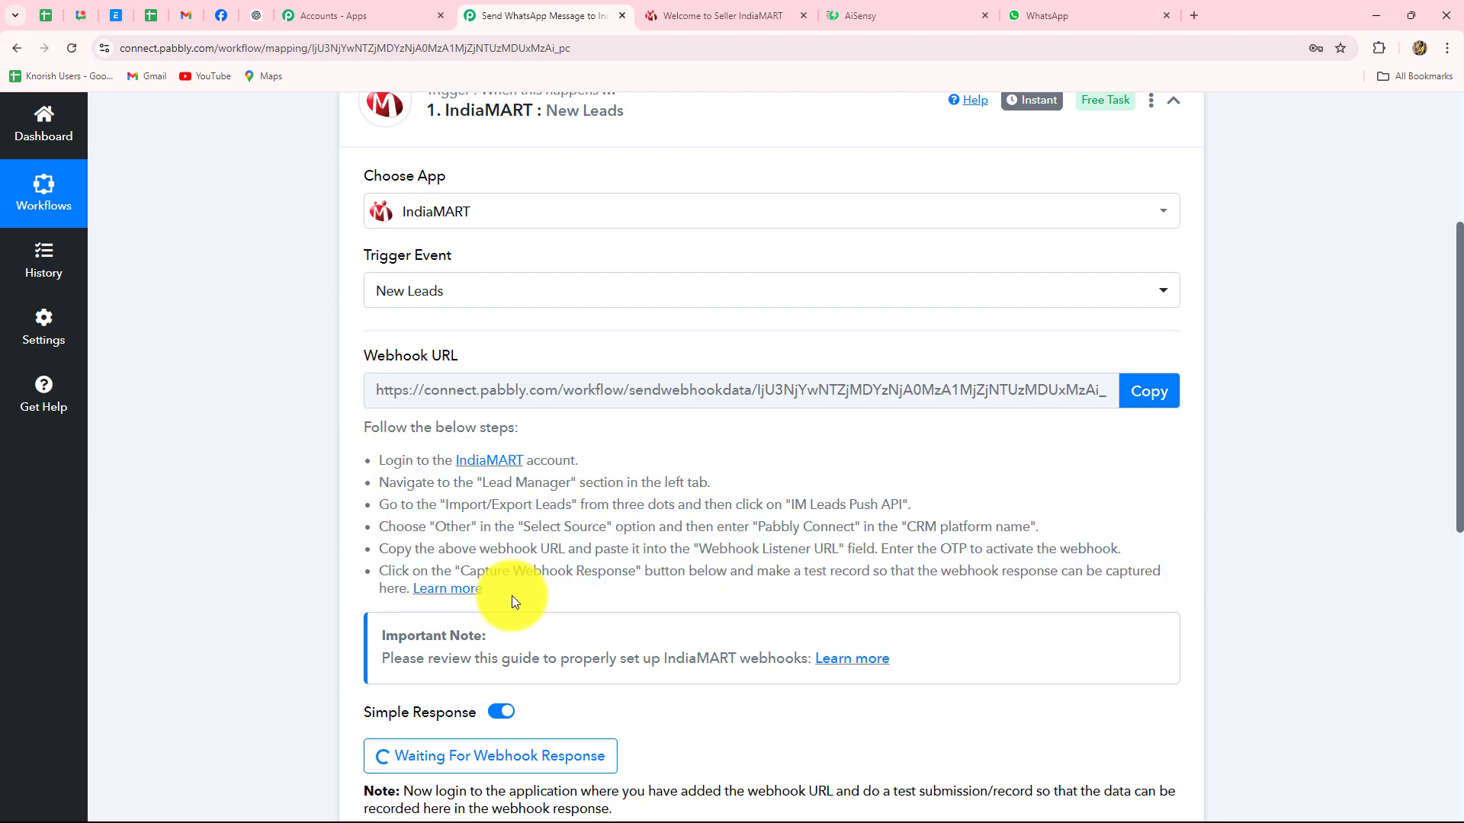
scroll(507, 584, "up", 3)
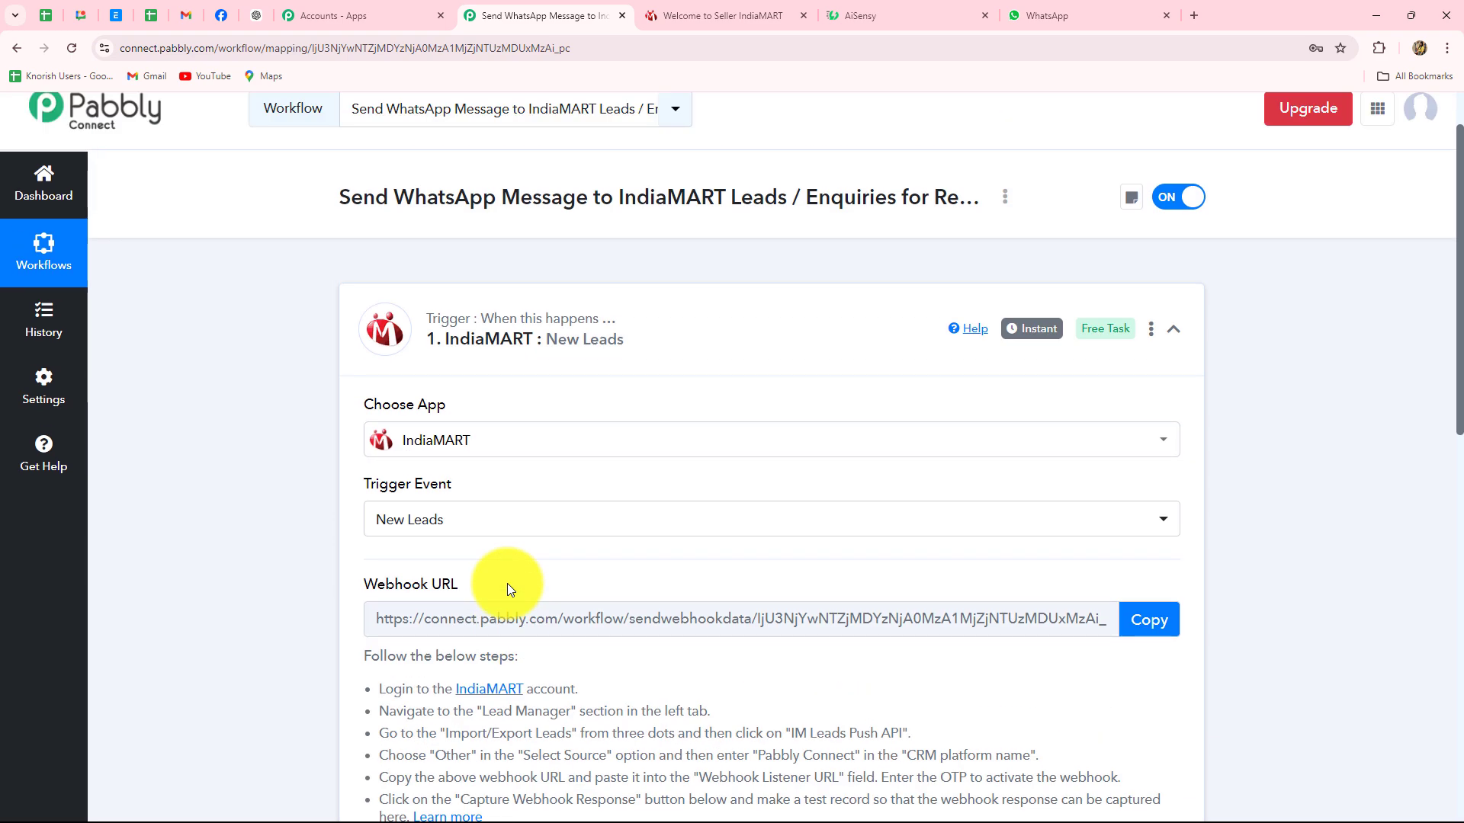
- From IndiaMART's Lead Manager menu, go to Import / Export Leads > Push API
left_click(680, 15)
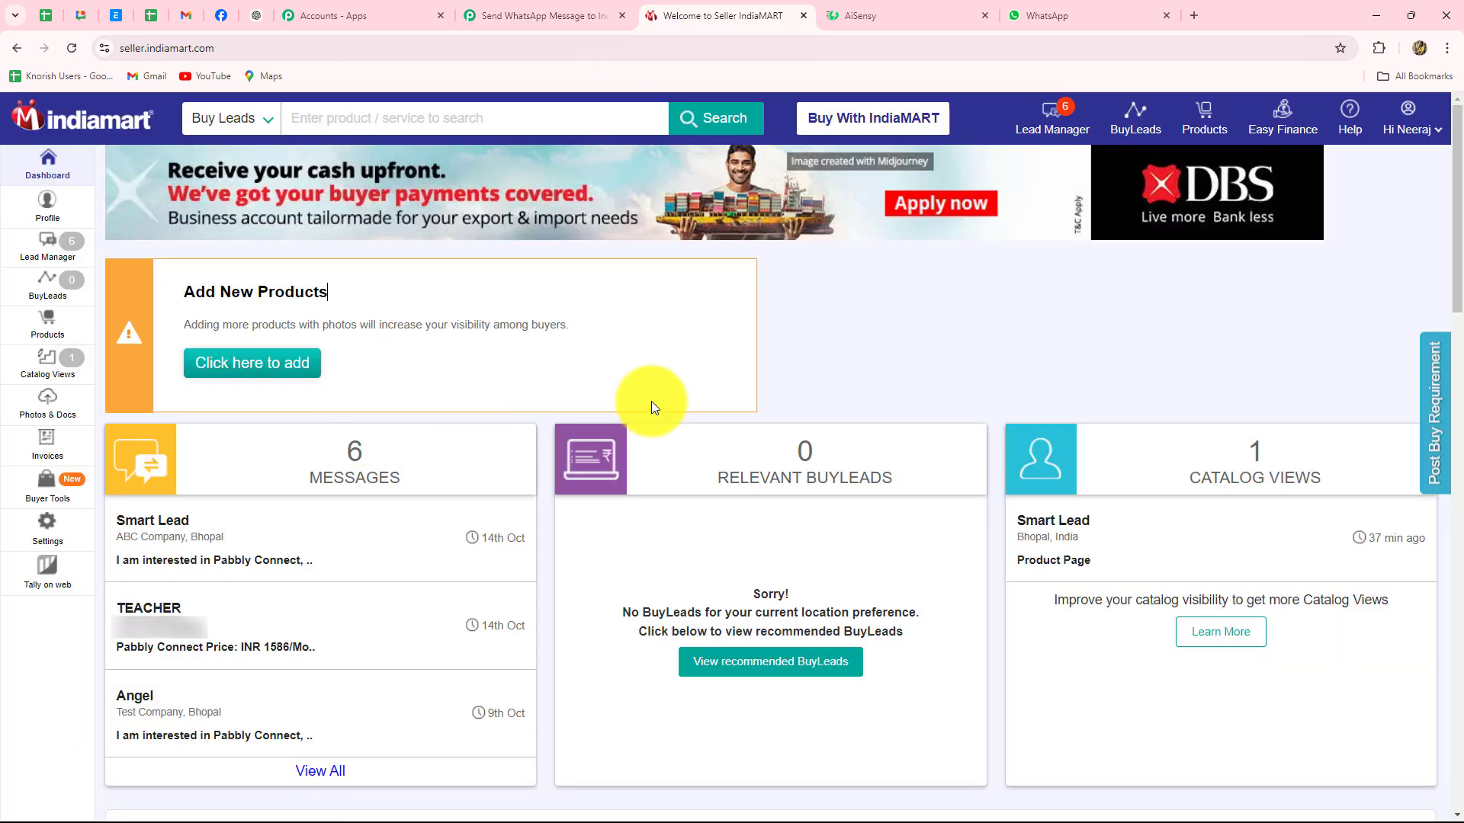
left_click(49, 252)
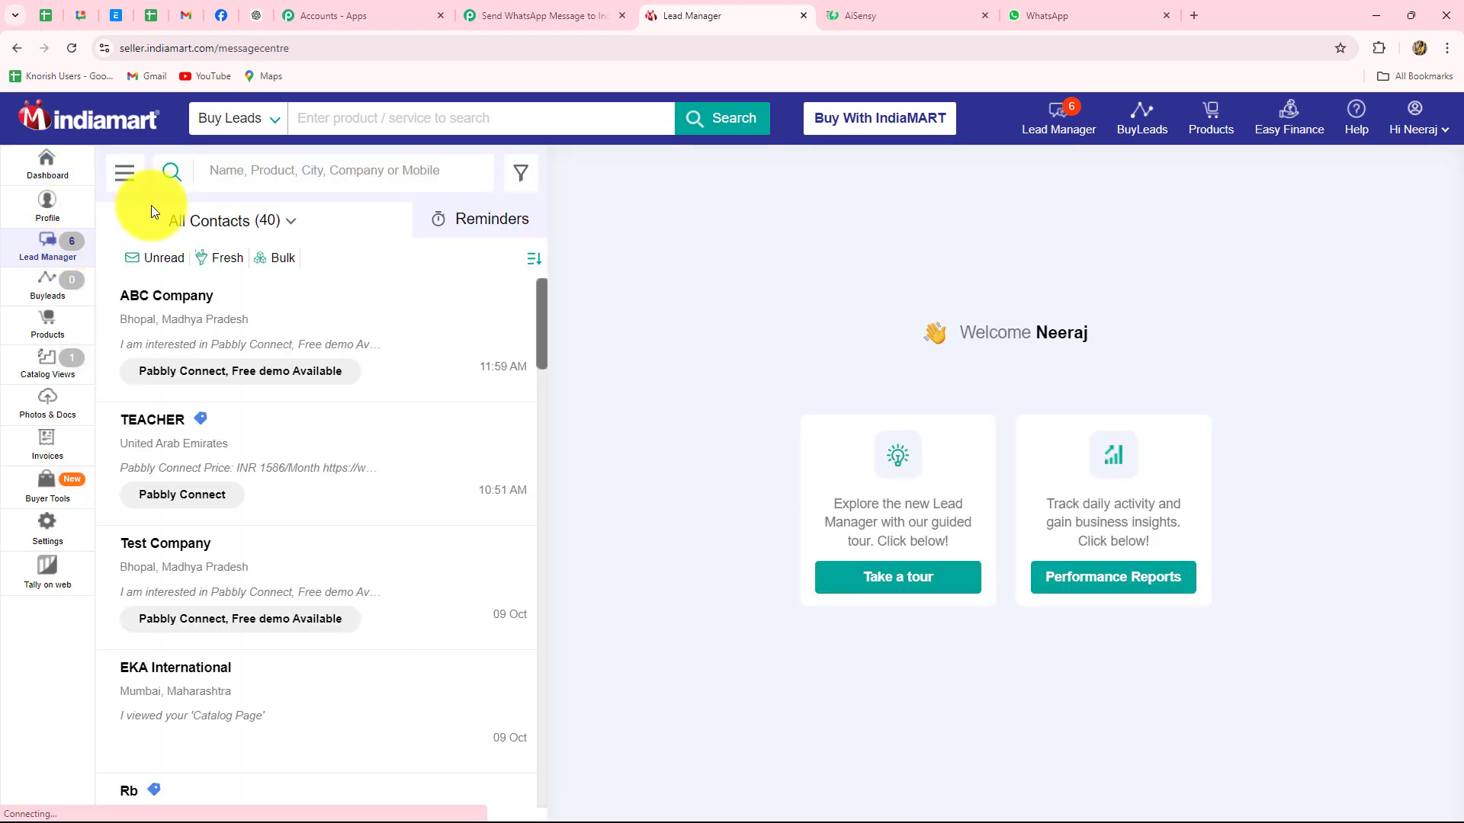
left_click(120, 178)
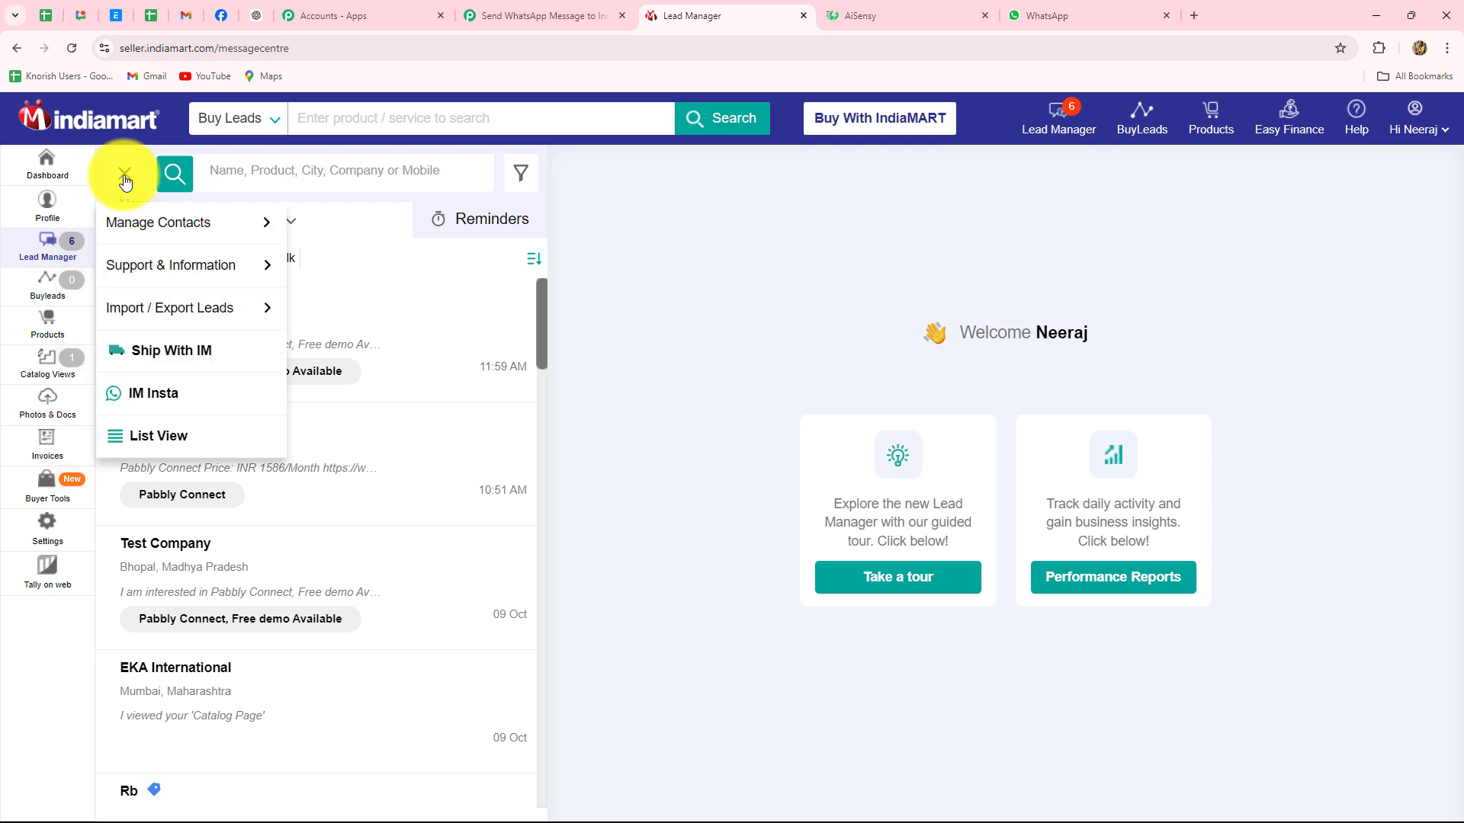
mouse_move(130, 313)
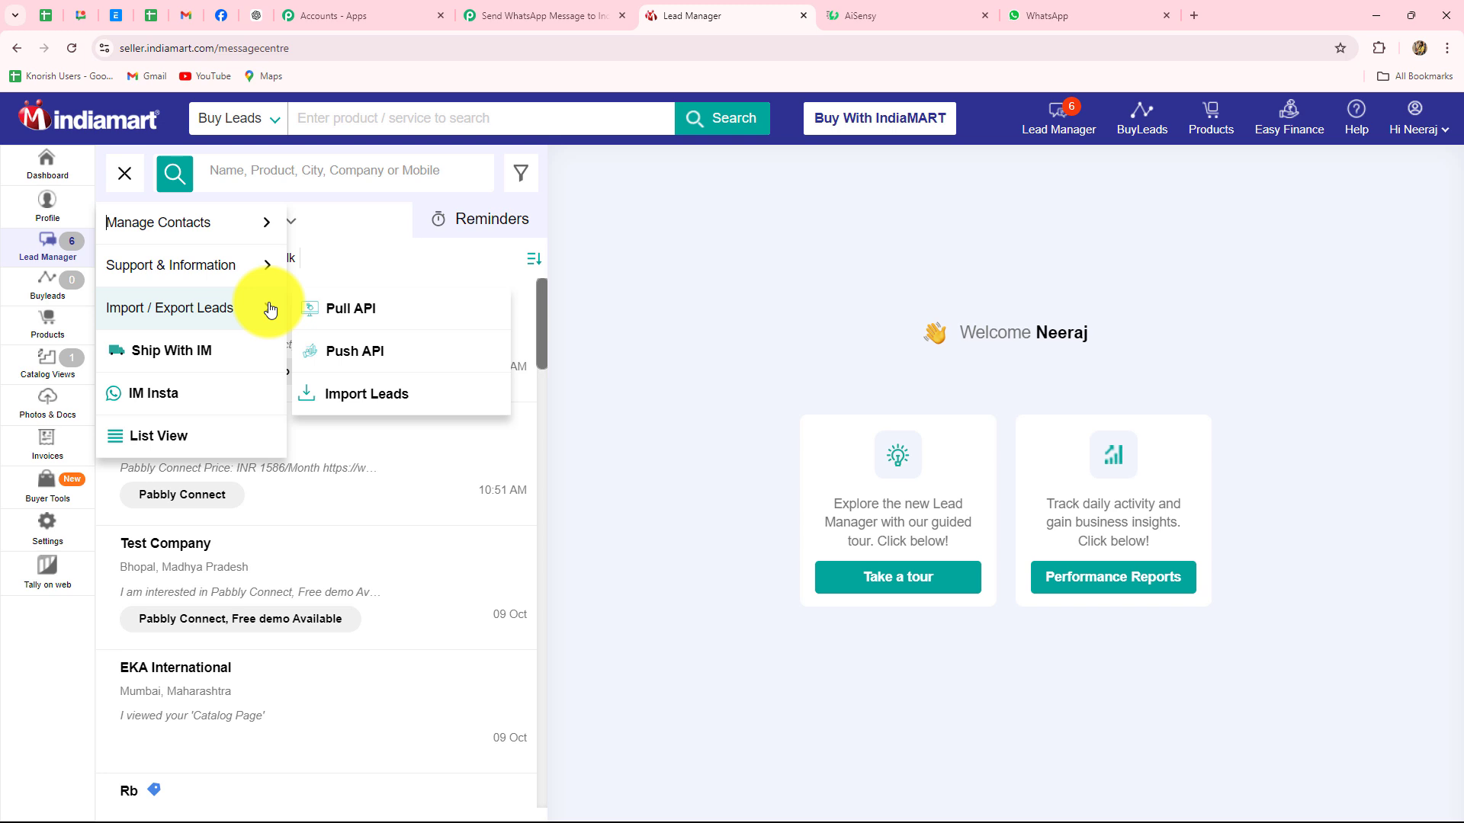
left_click(334, 354)
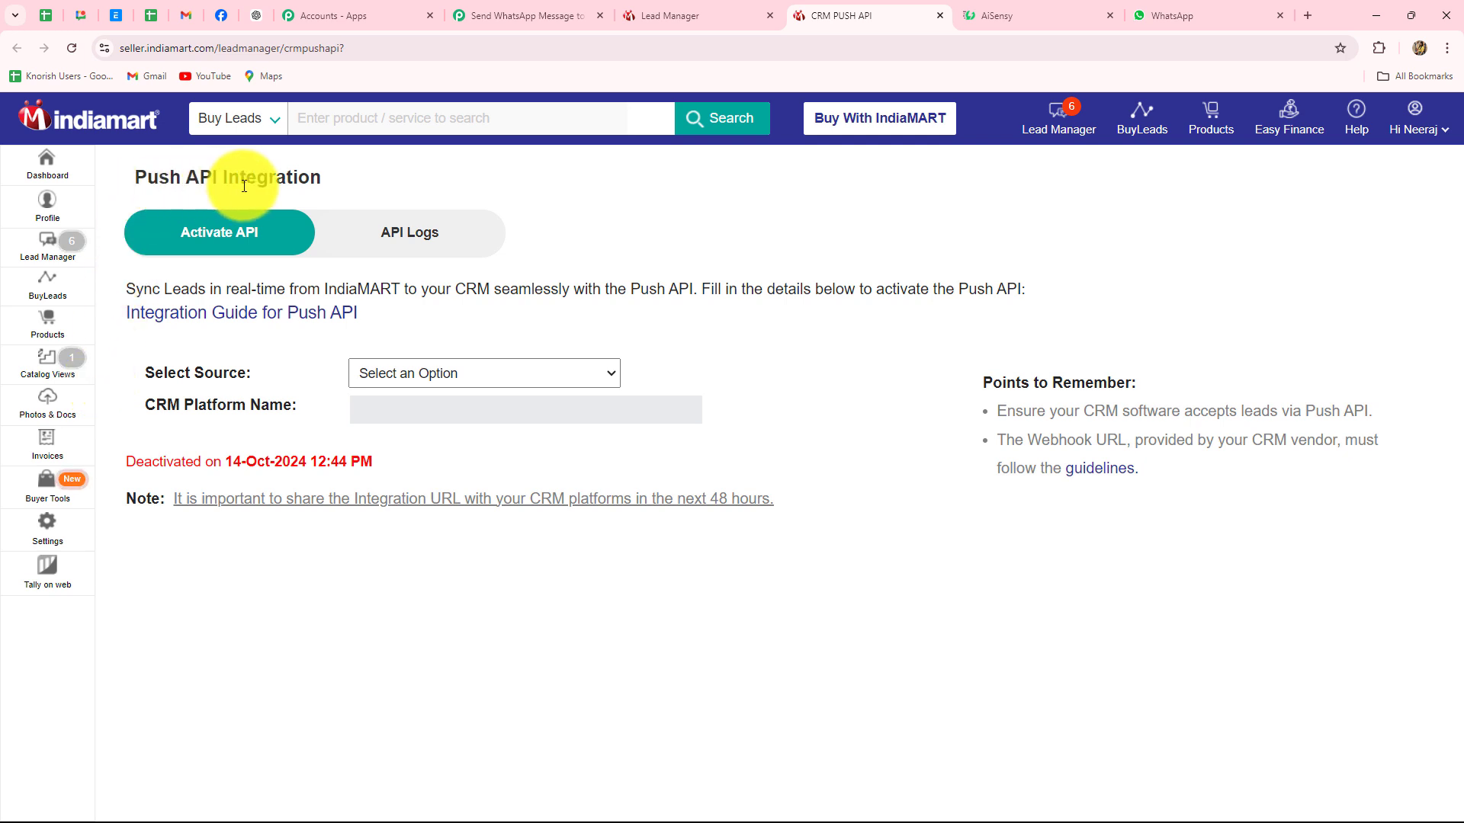
- Set source Other, CRM platform Pabbly Connect, paste the webhook listener URL, and save
left_click(430, 374)
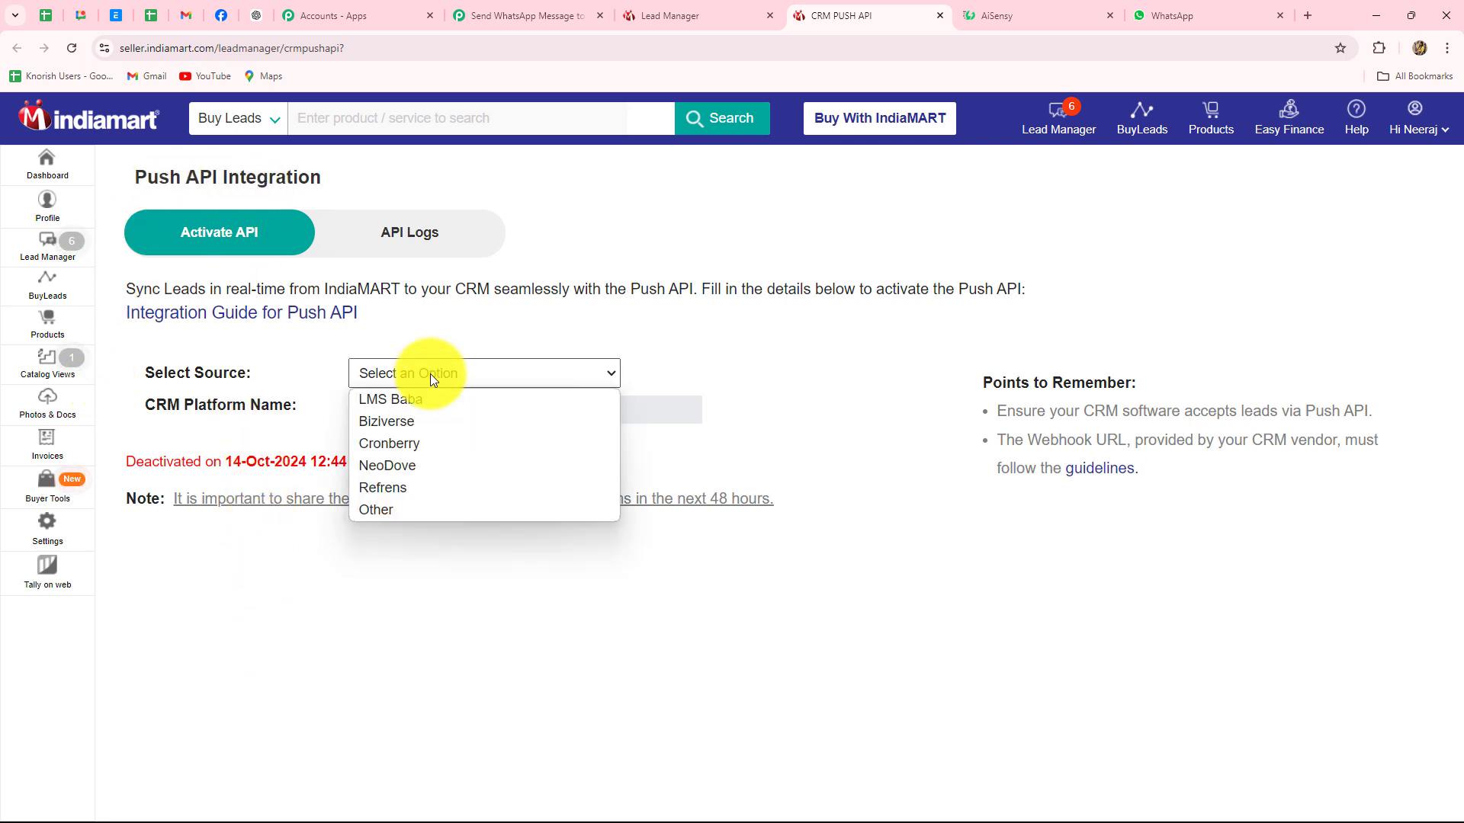
left_click(400, 514)
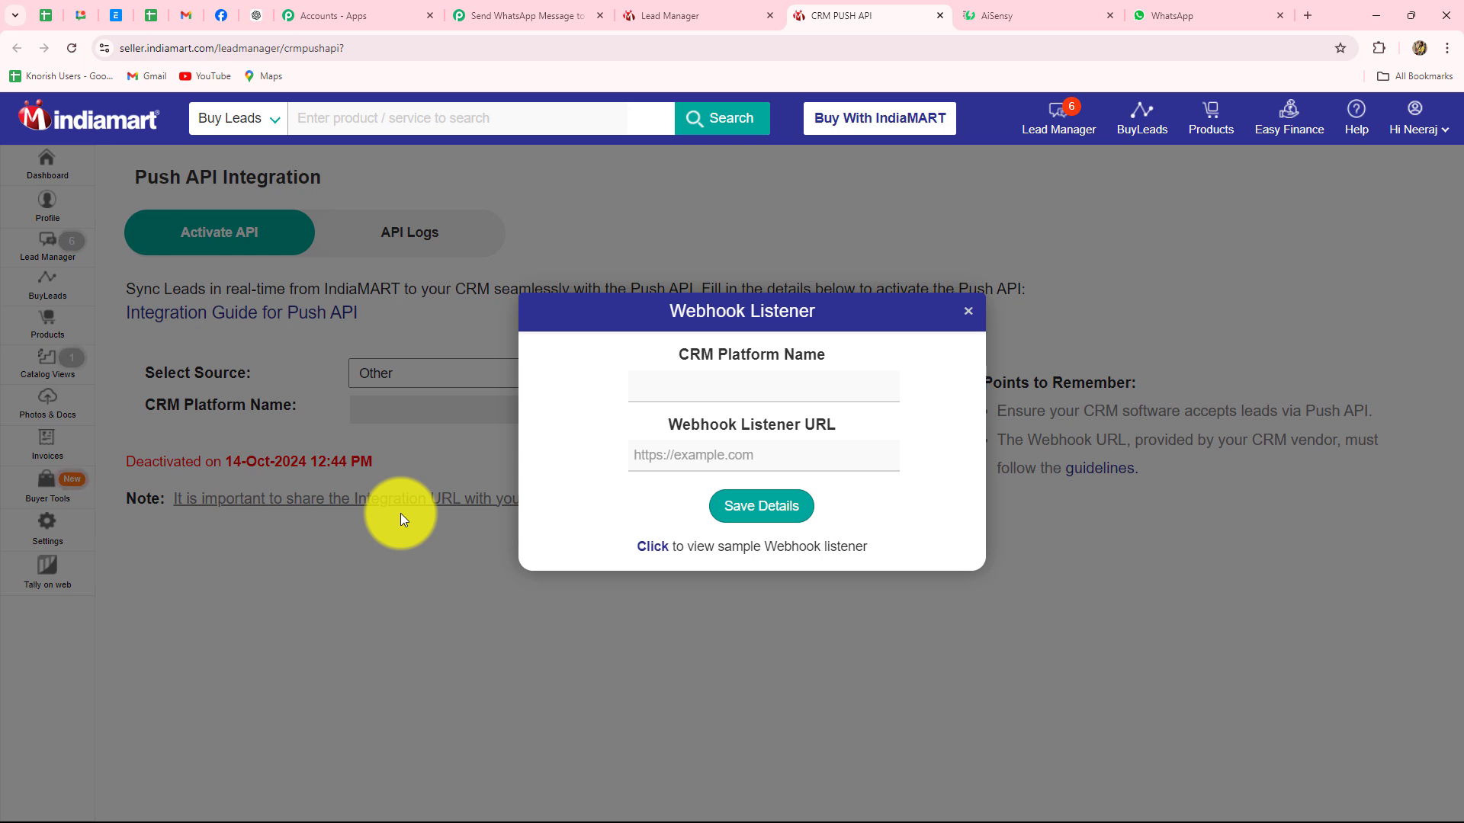
left_click(800, 396)
left_click(734, 430)
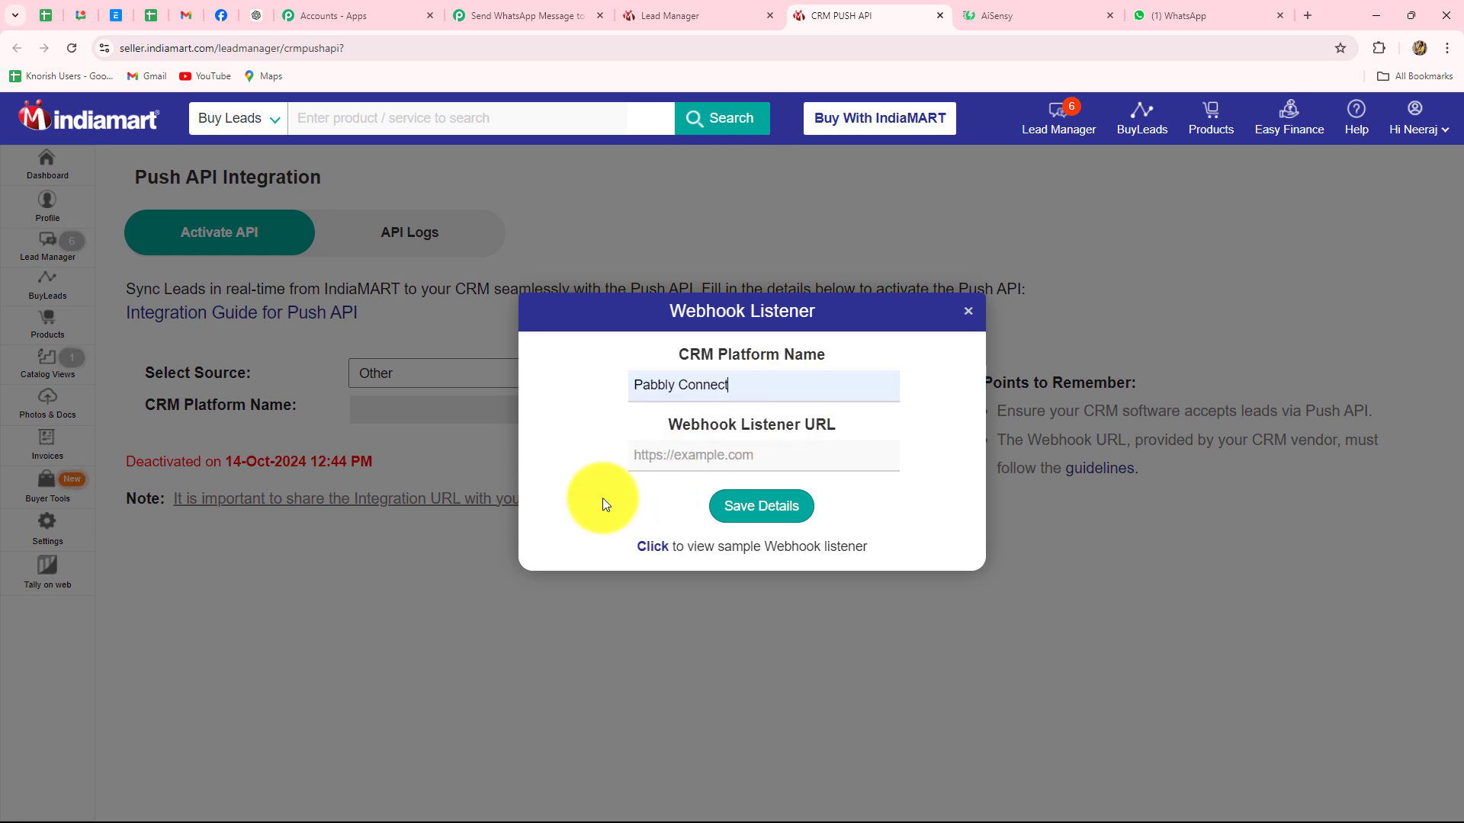
left_click(644, 456)
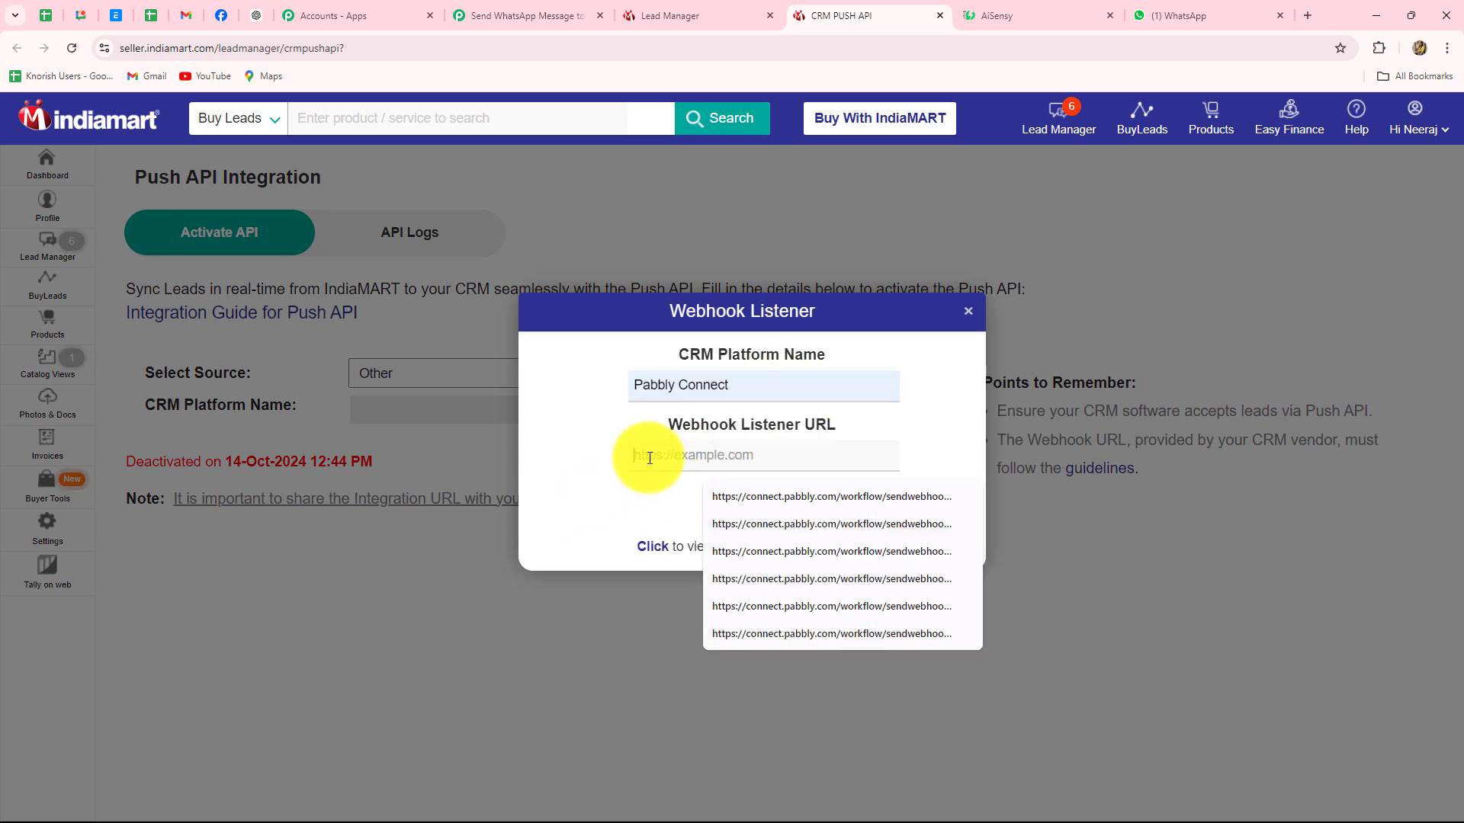
key("ctrl+v")
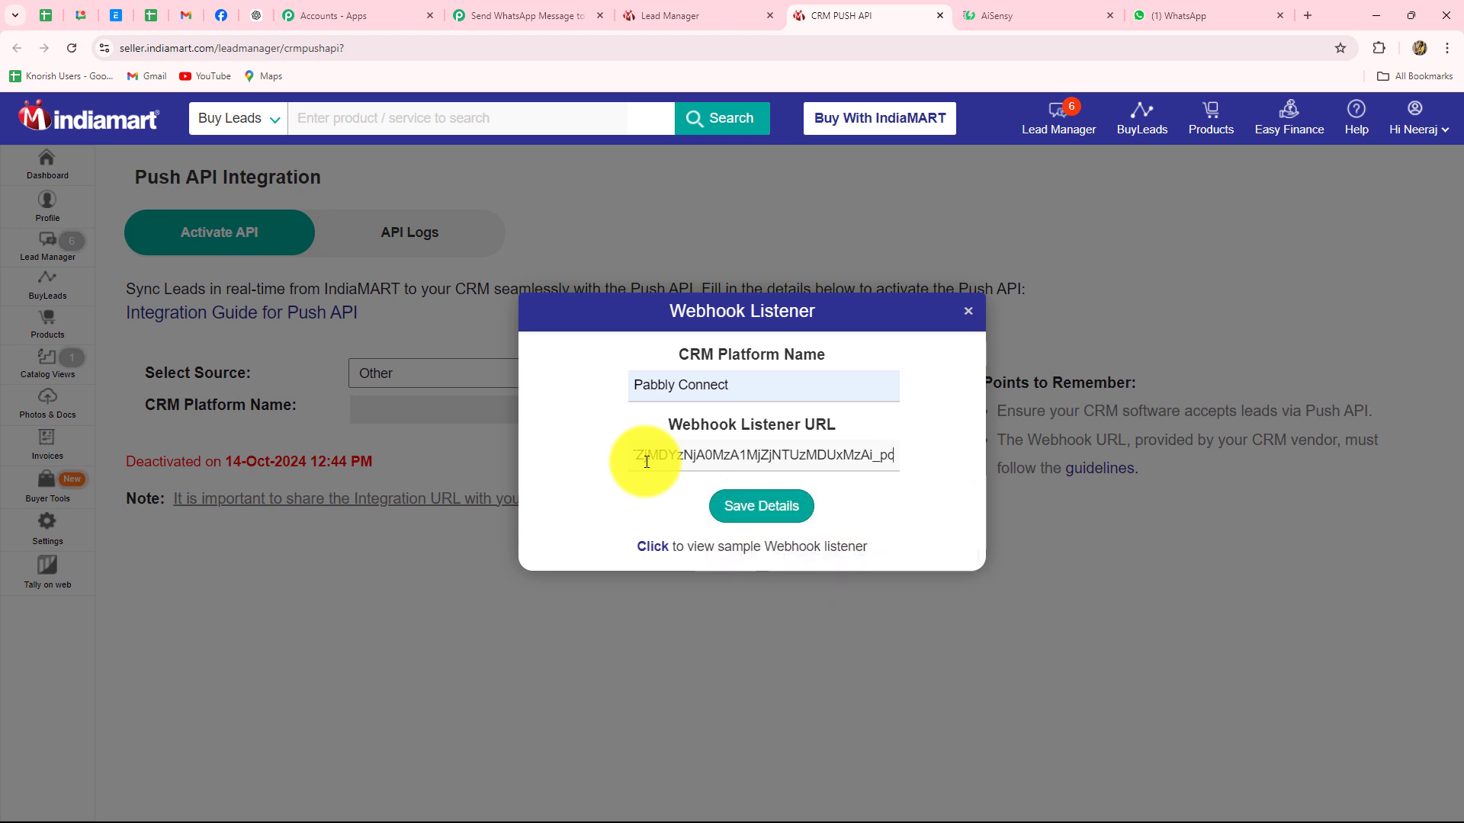
left_click(725, 511)
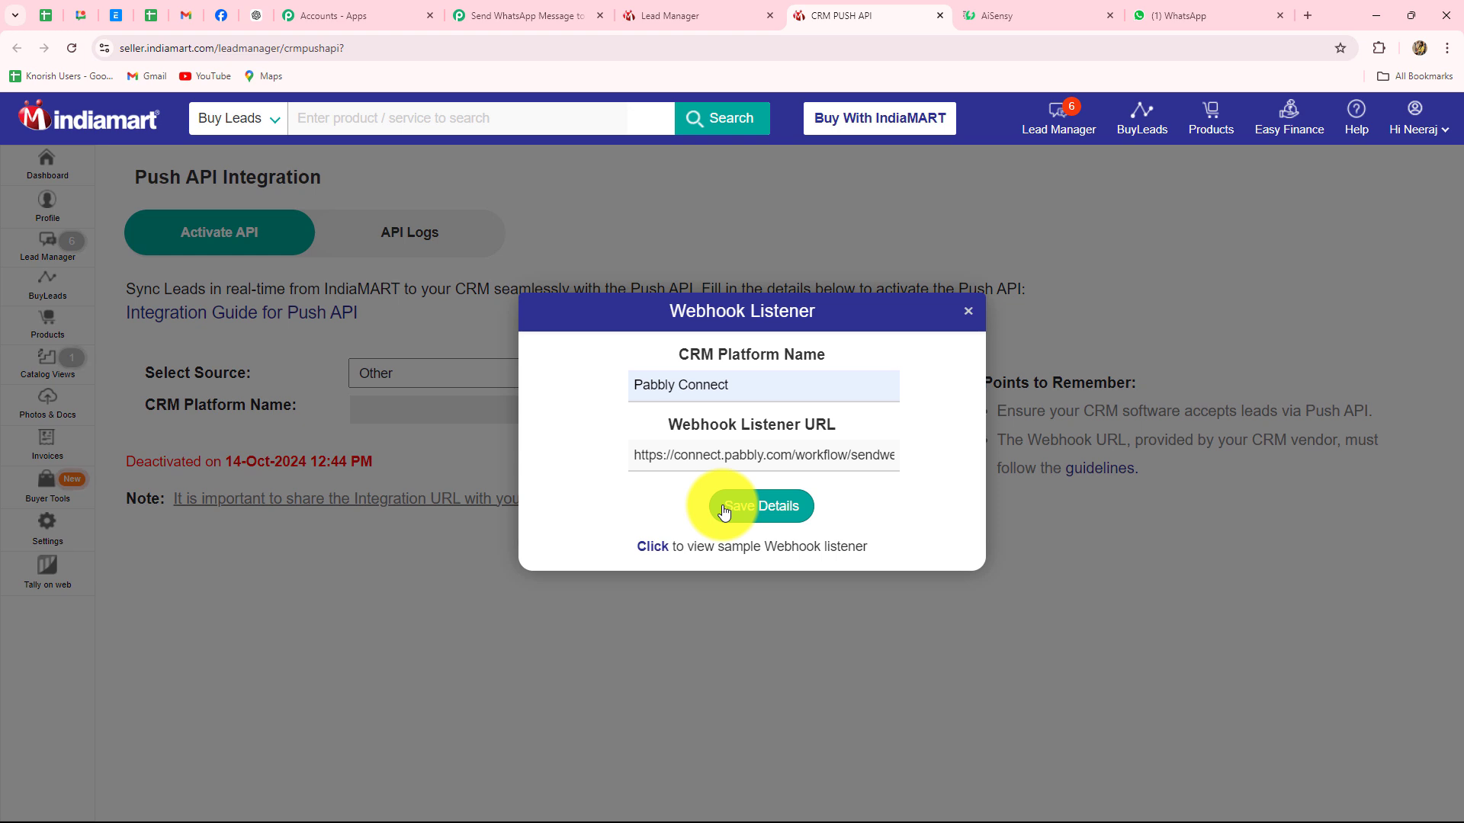
left_click(725, 511)
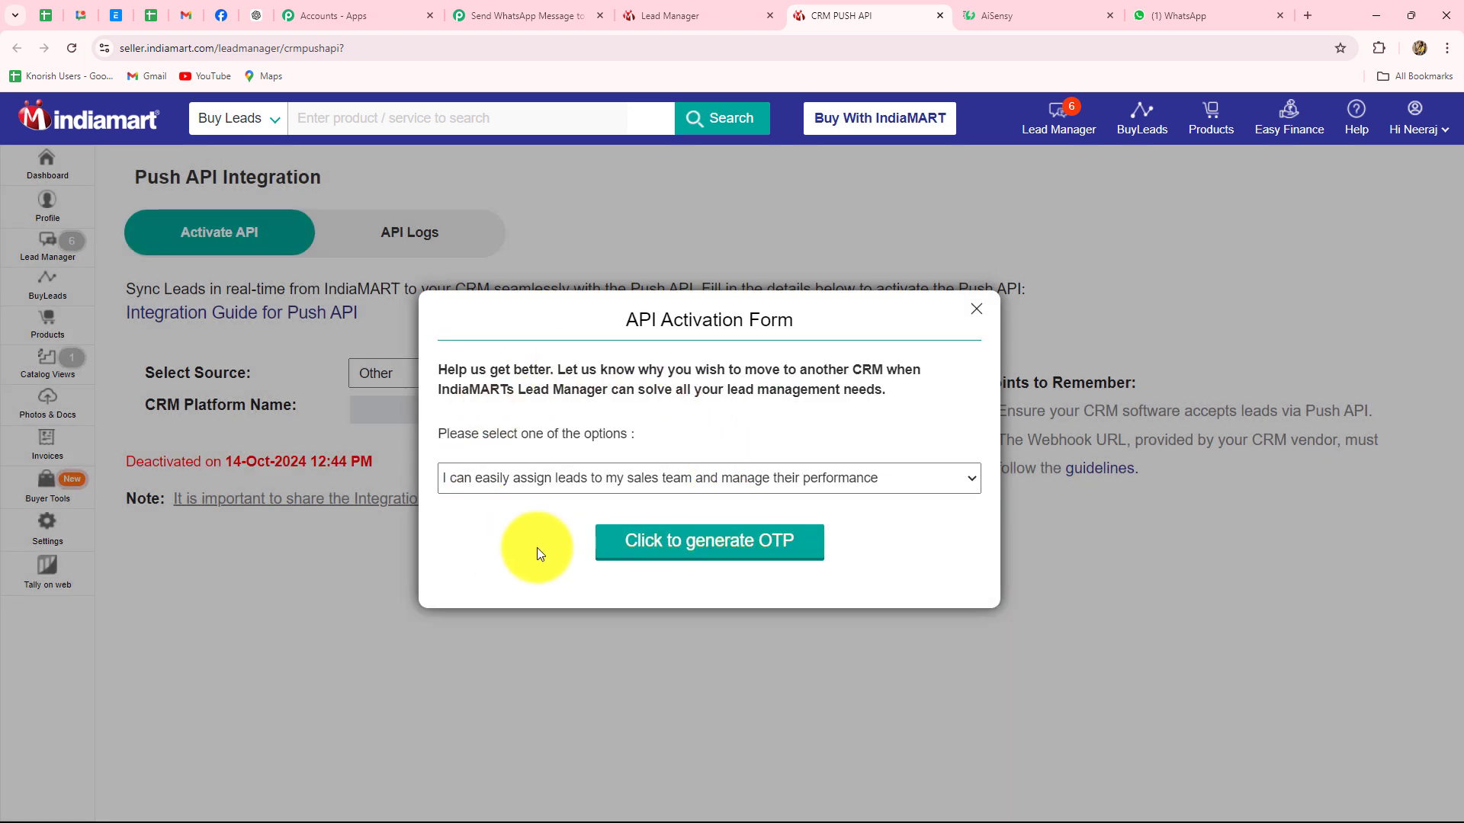
- Pick the first activation reason, generate an OTP, and submit the code to activate Push API
left_click(634, 479)
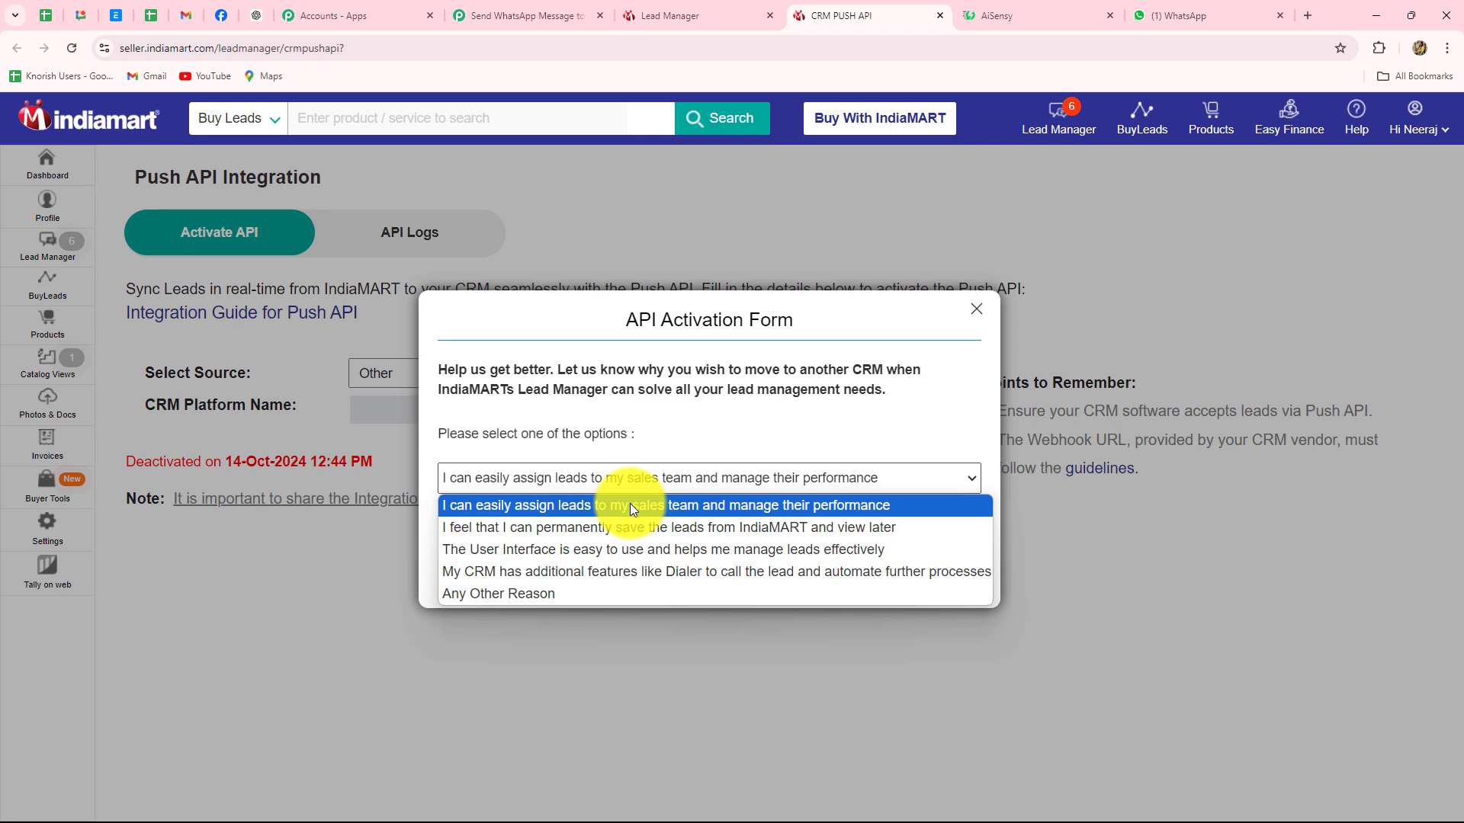
left_click(630, 505)
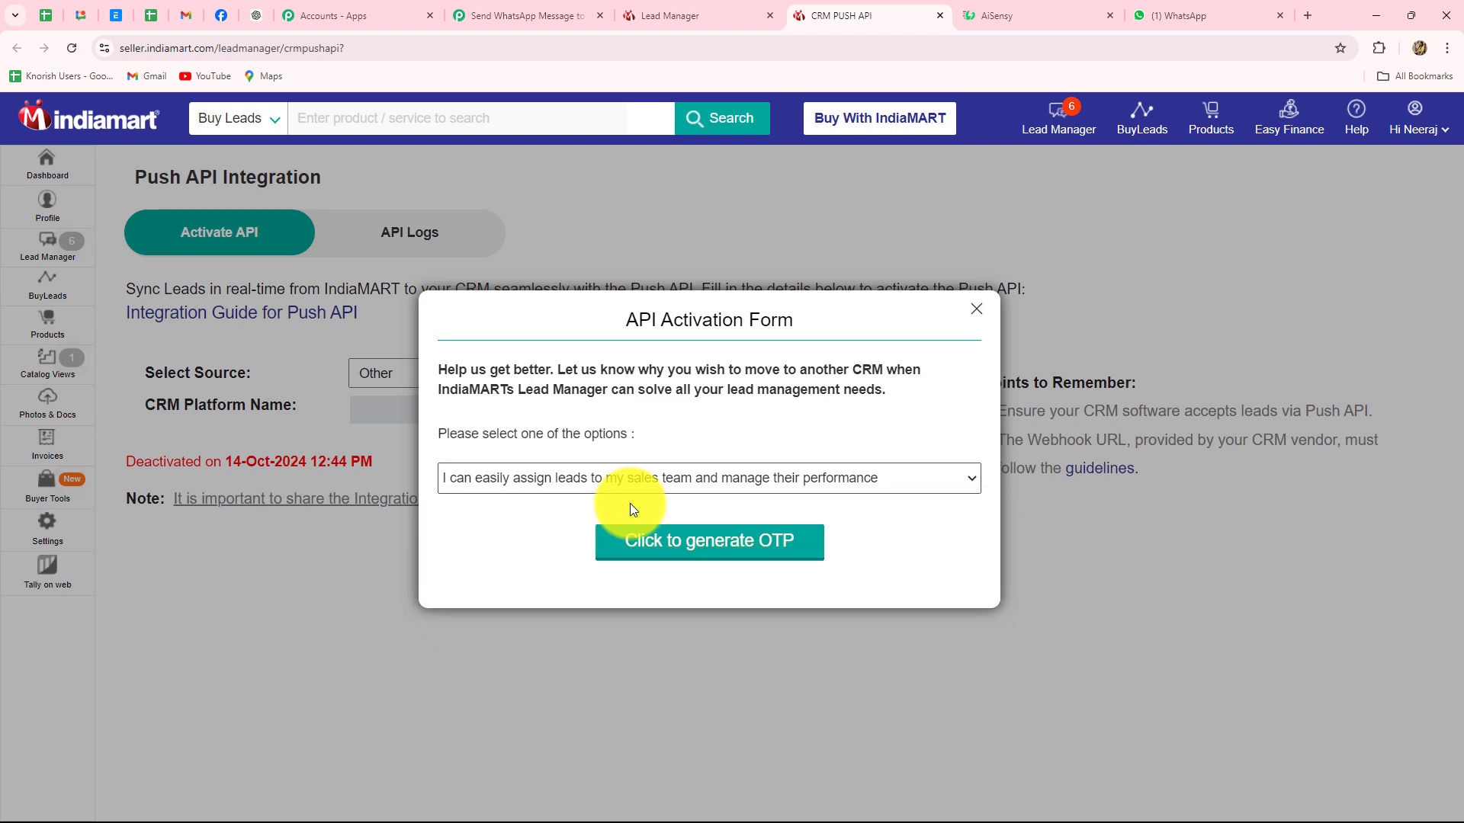
left_click(640, 547)
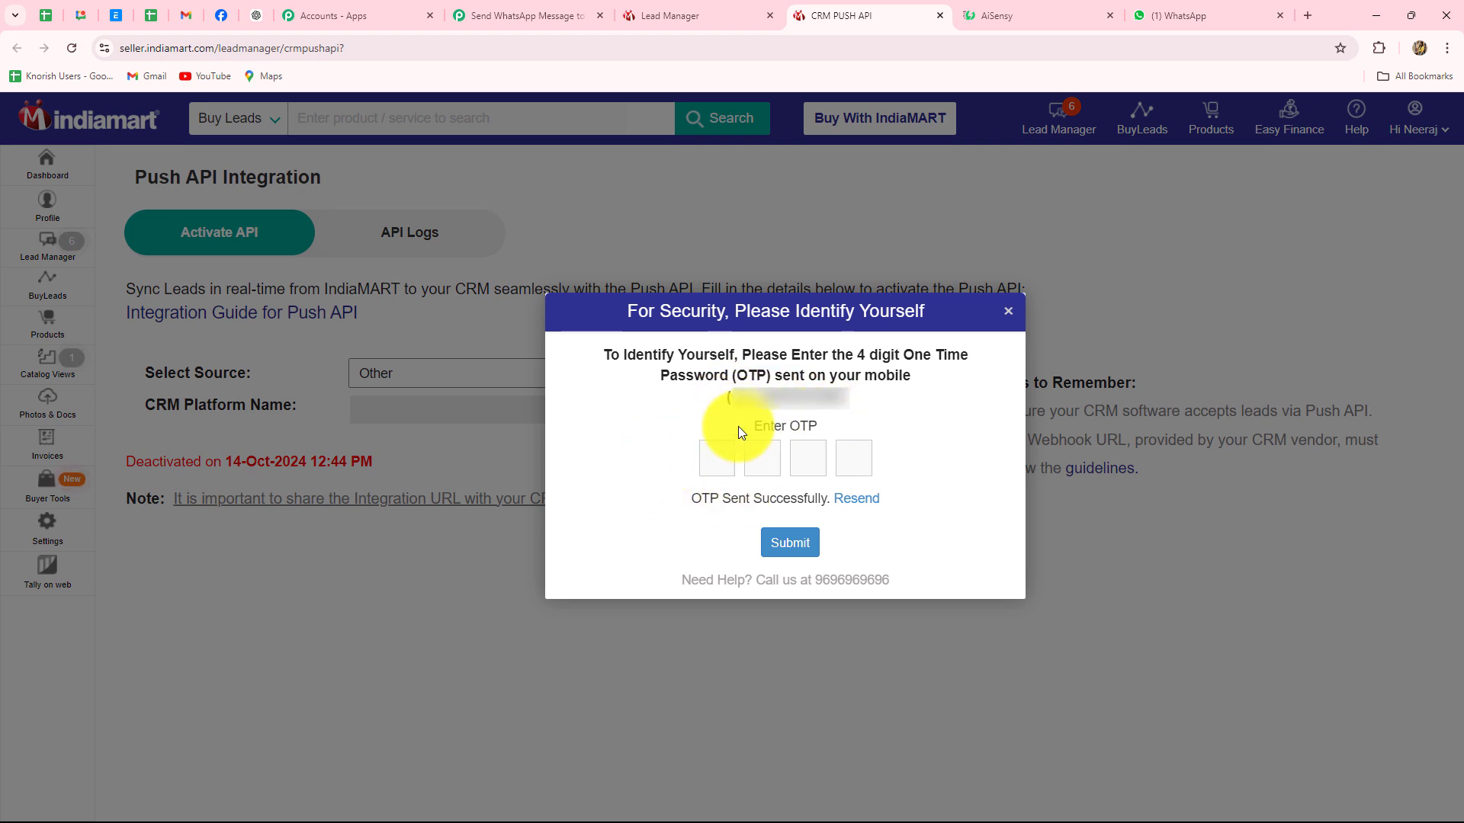
left_click(790, 542)
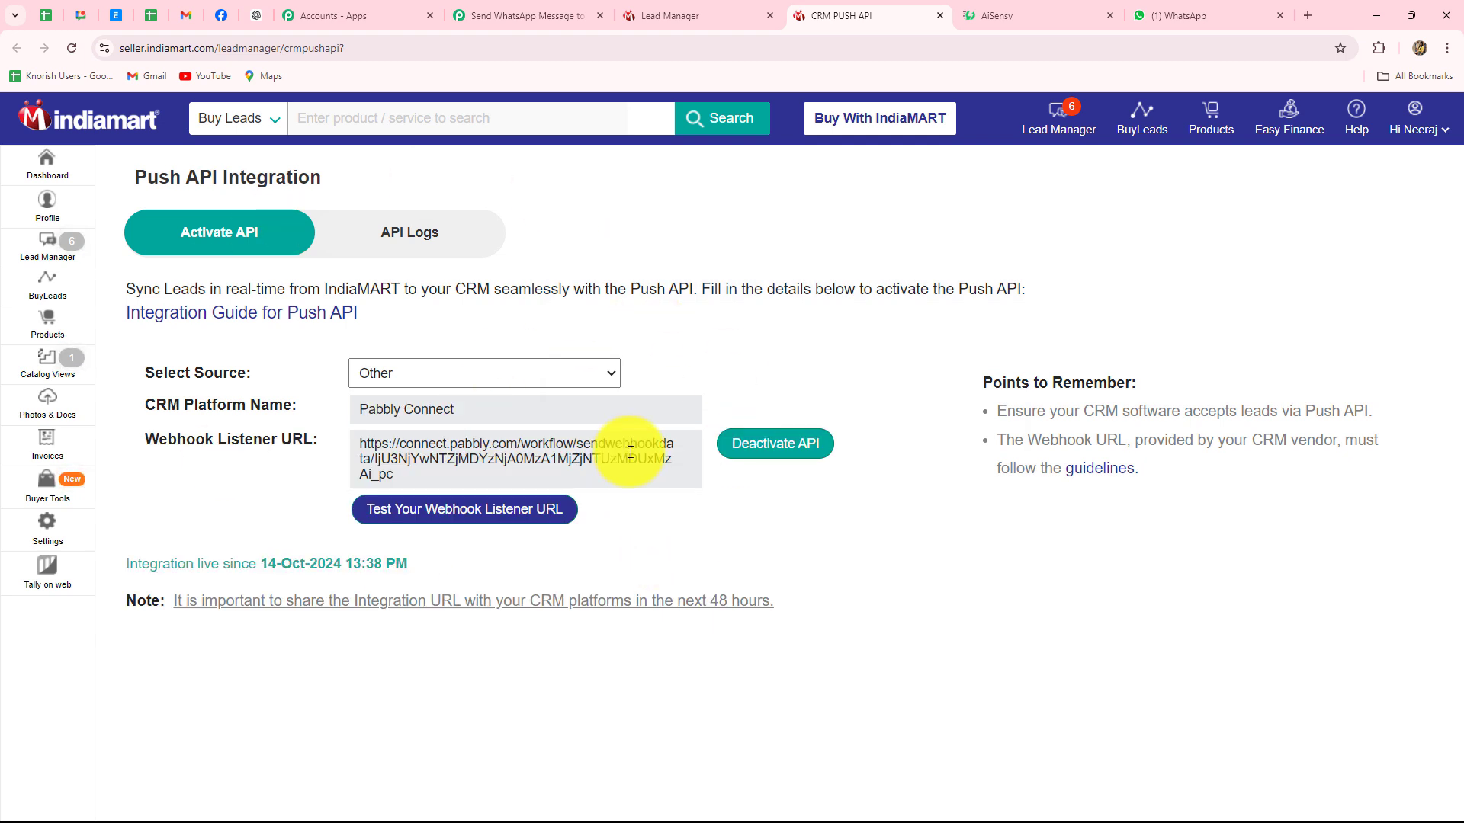
- Back in Pabbly Connect, review the waiting IndiaMART trigger and its note about creating a test record
left_click(526, 15)
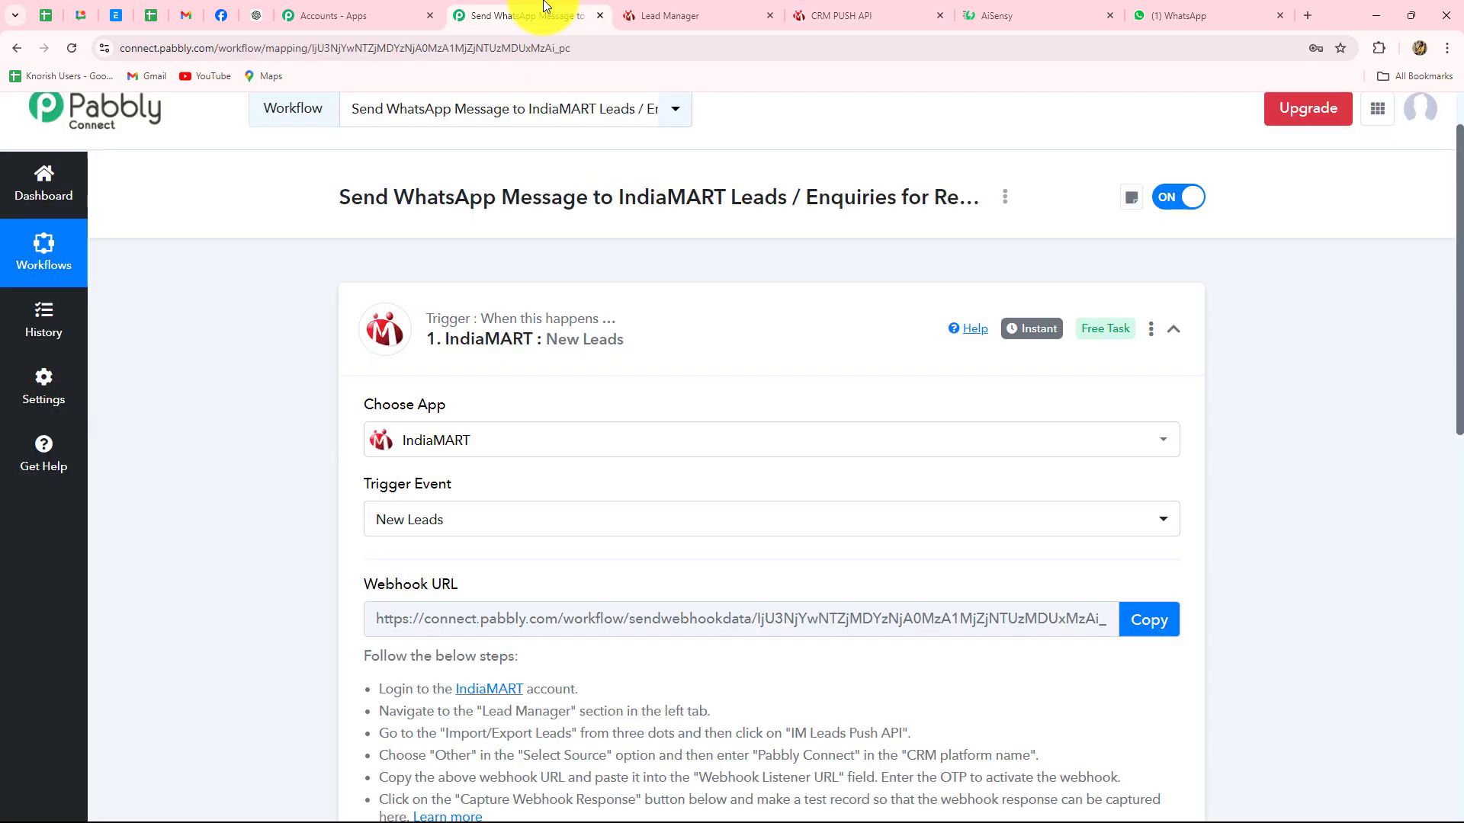
scroll(1269, 442, "down", 5)
scroll(1269, 443, "up", 1)
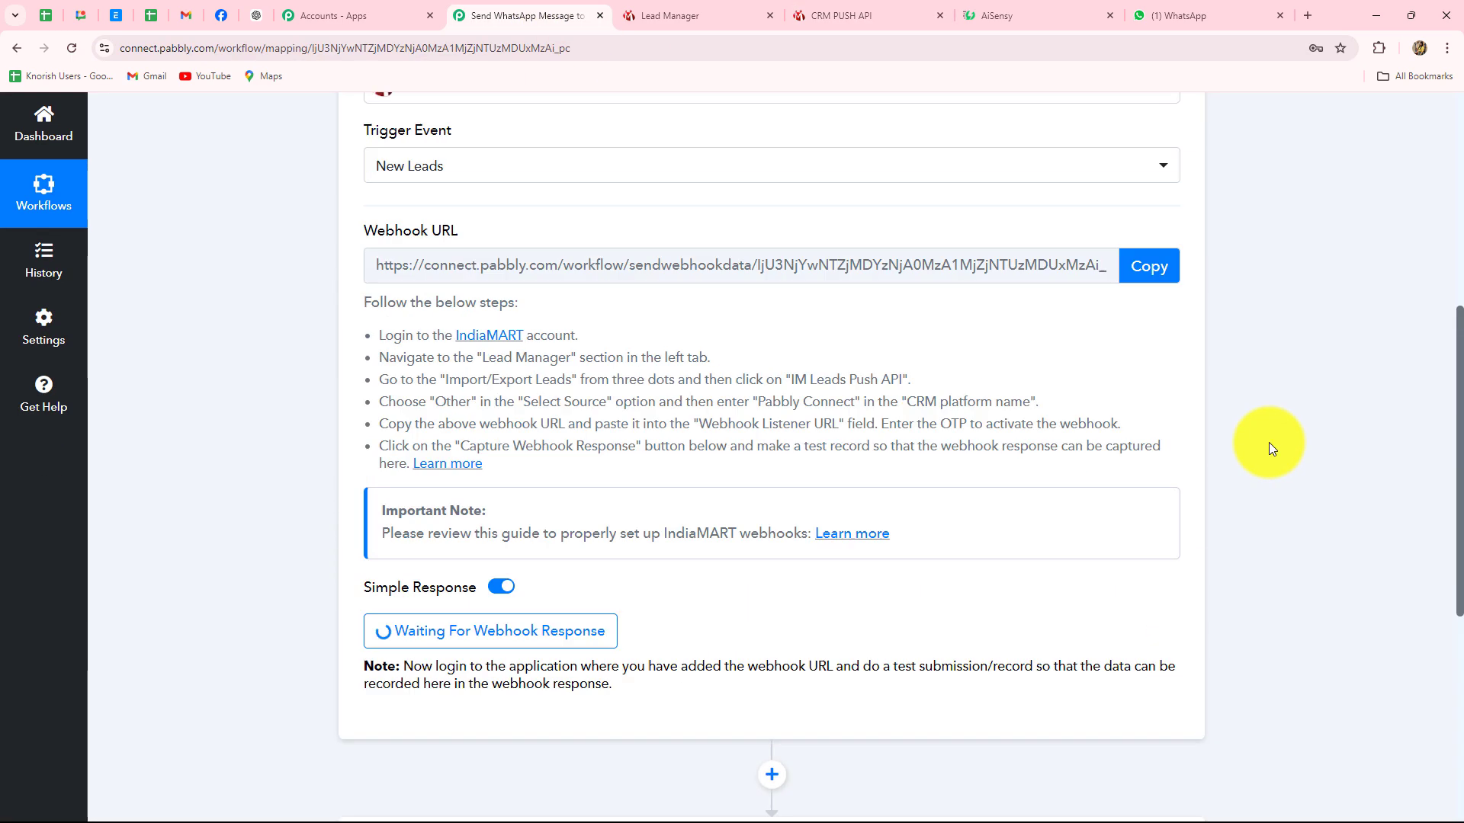
scroll(1268, 442, "up", 3)
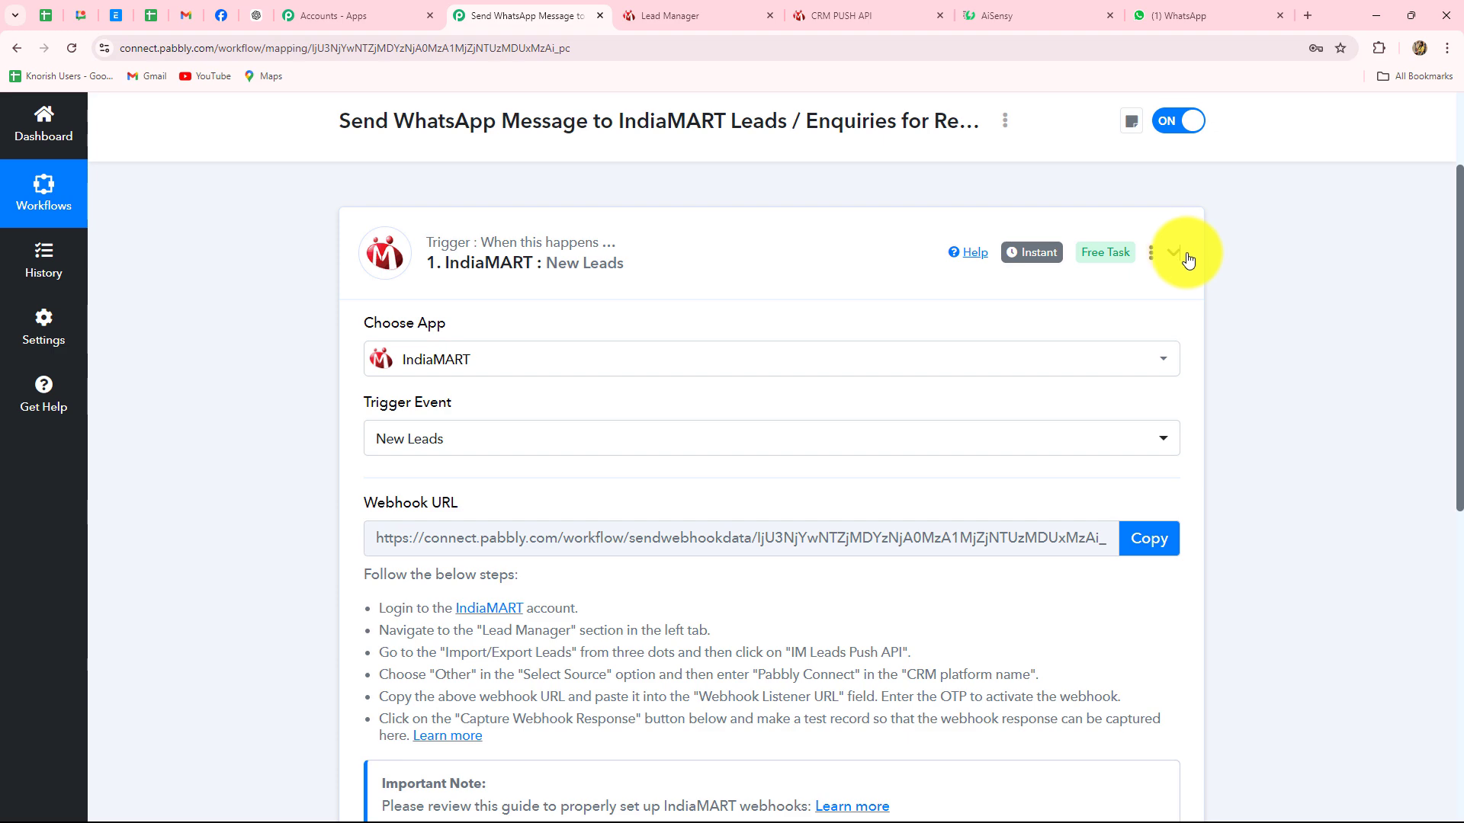
left_click(1174, 253)
scroll(604, 203, "down", 1)
left_click(604, 180)
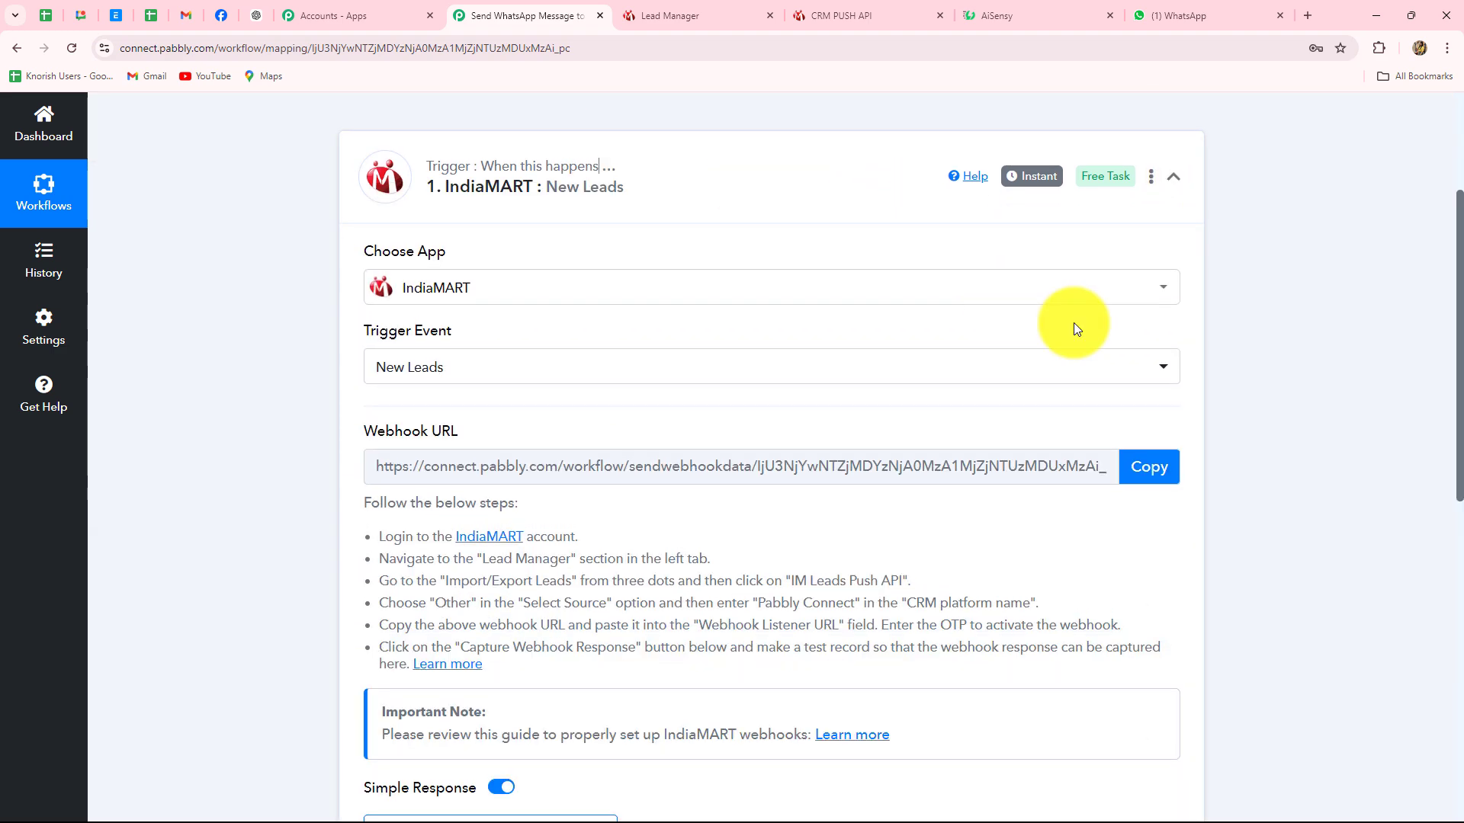
scroll(1264, 368, "up", 3)
scroll(1264, 369, "down", 5)
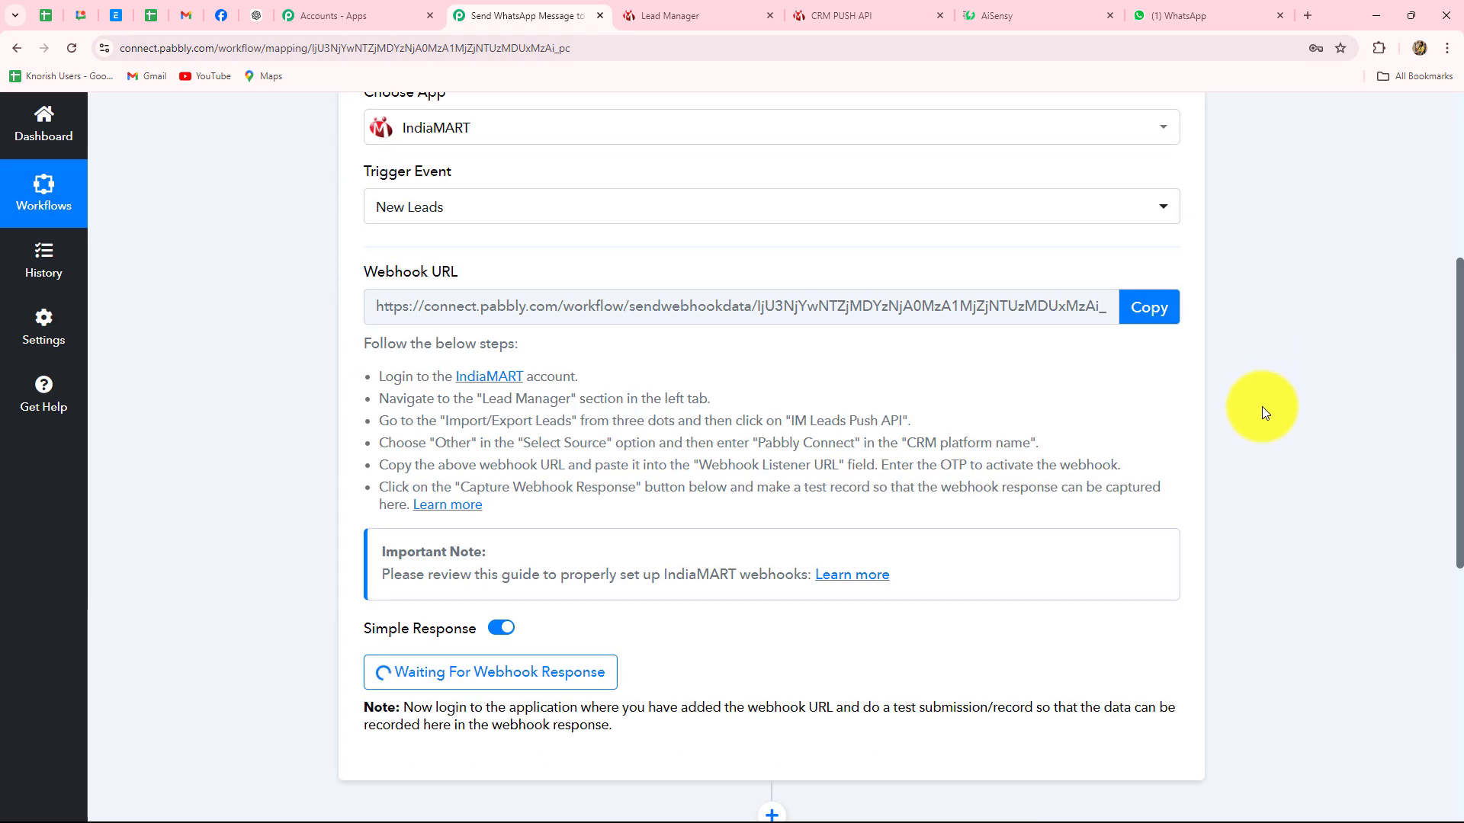
scroll(1261, 409, "down", 3)
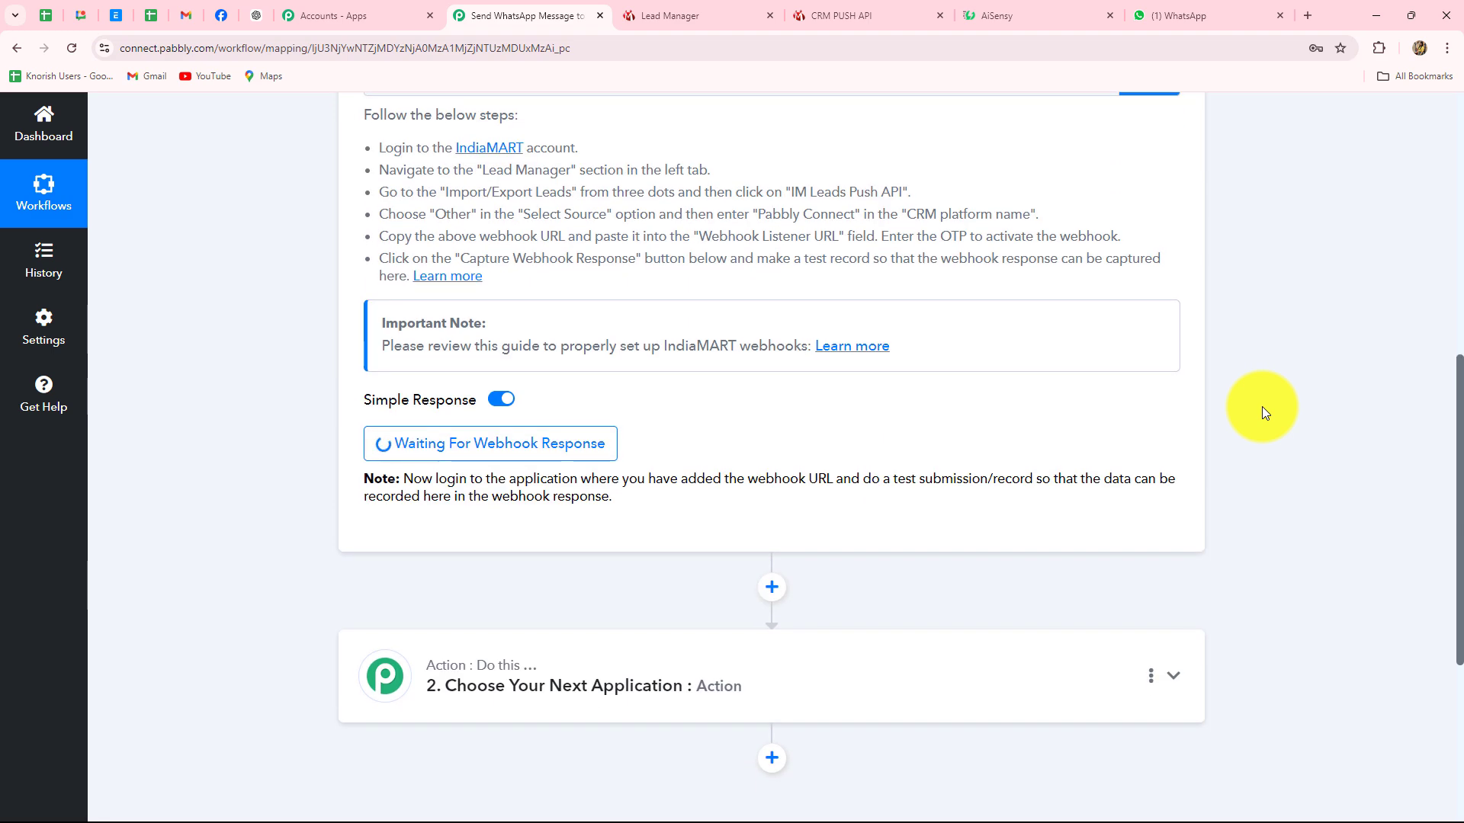
left_click_drag(422, 479, 650, 512)
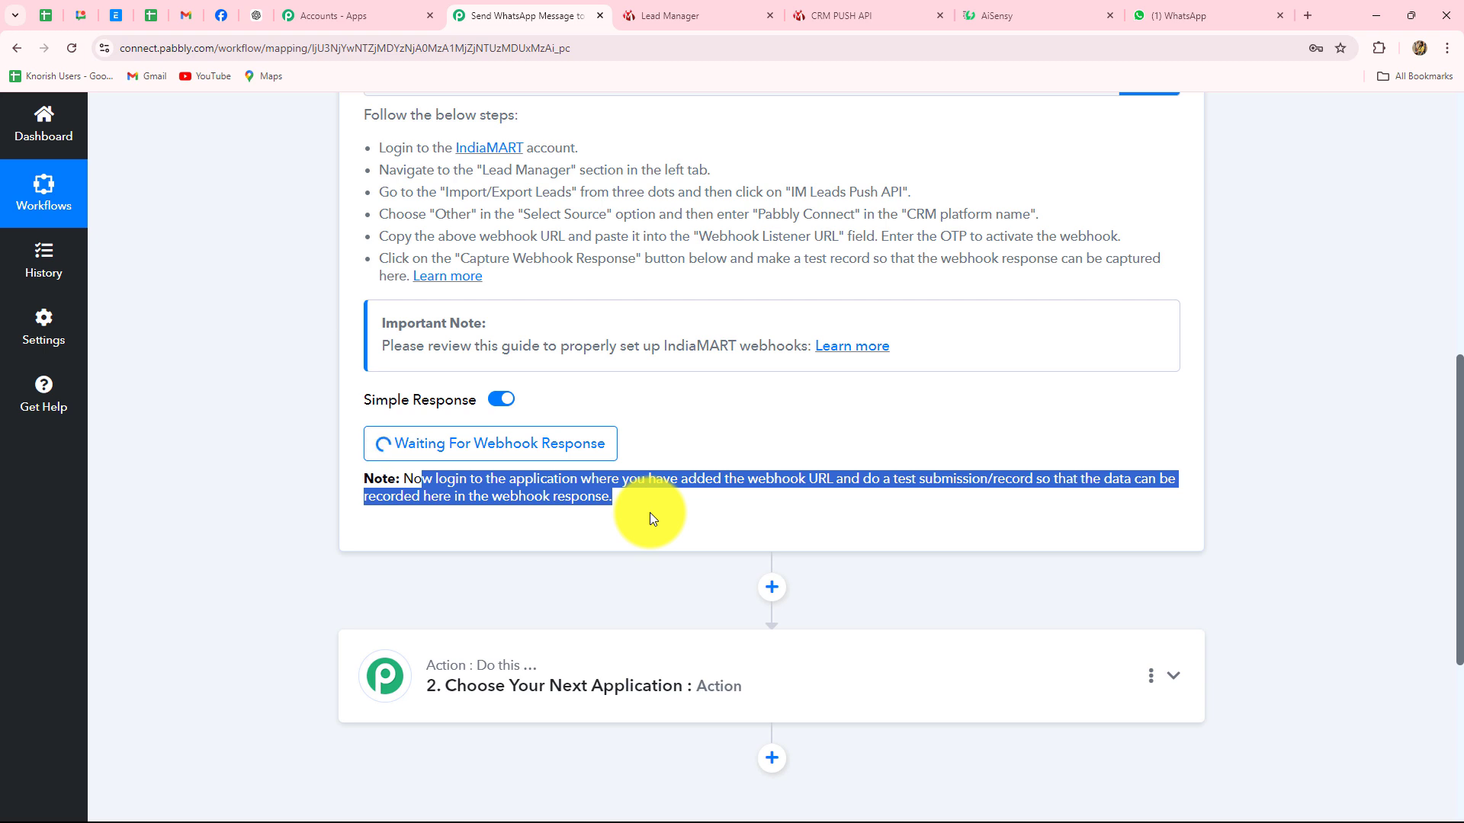
scroll(650, 512, "up", 3)
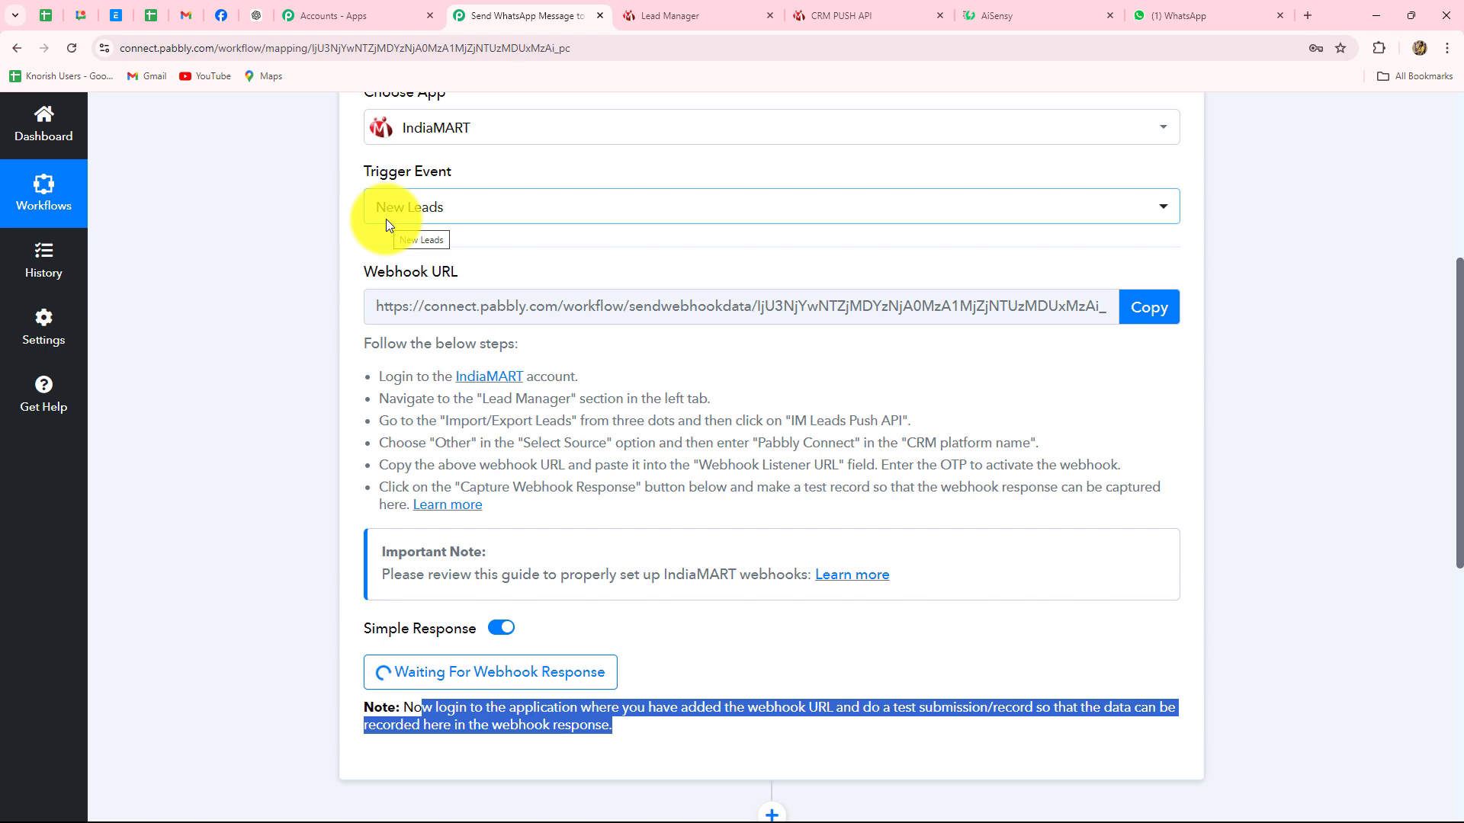
scroll(288, 356, "down", 2)
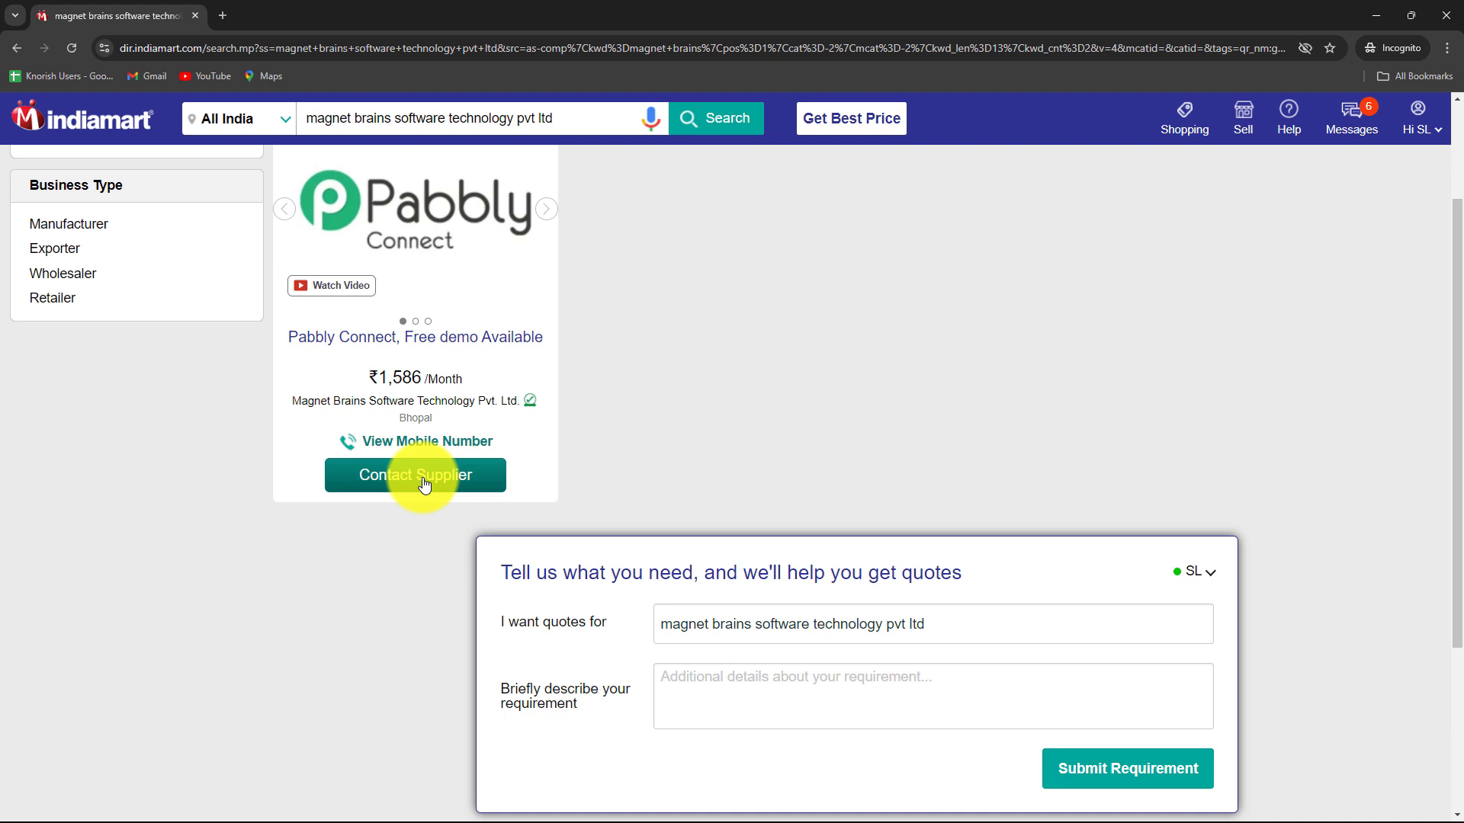
- Send the Pabbly Connect seller the pasted 3 BHK Bhopal apartment enquiry, skipping GST, and dismiss the thank-you dialog
left_click(424, 485)
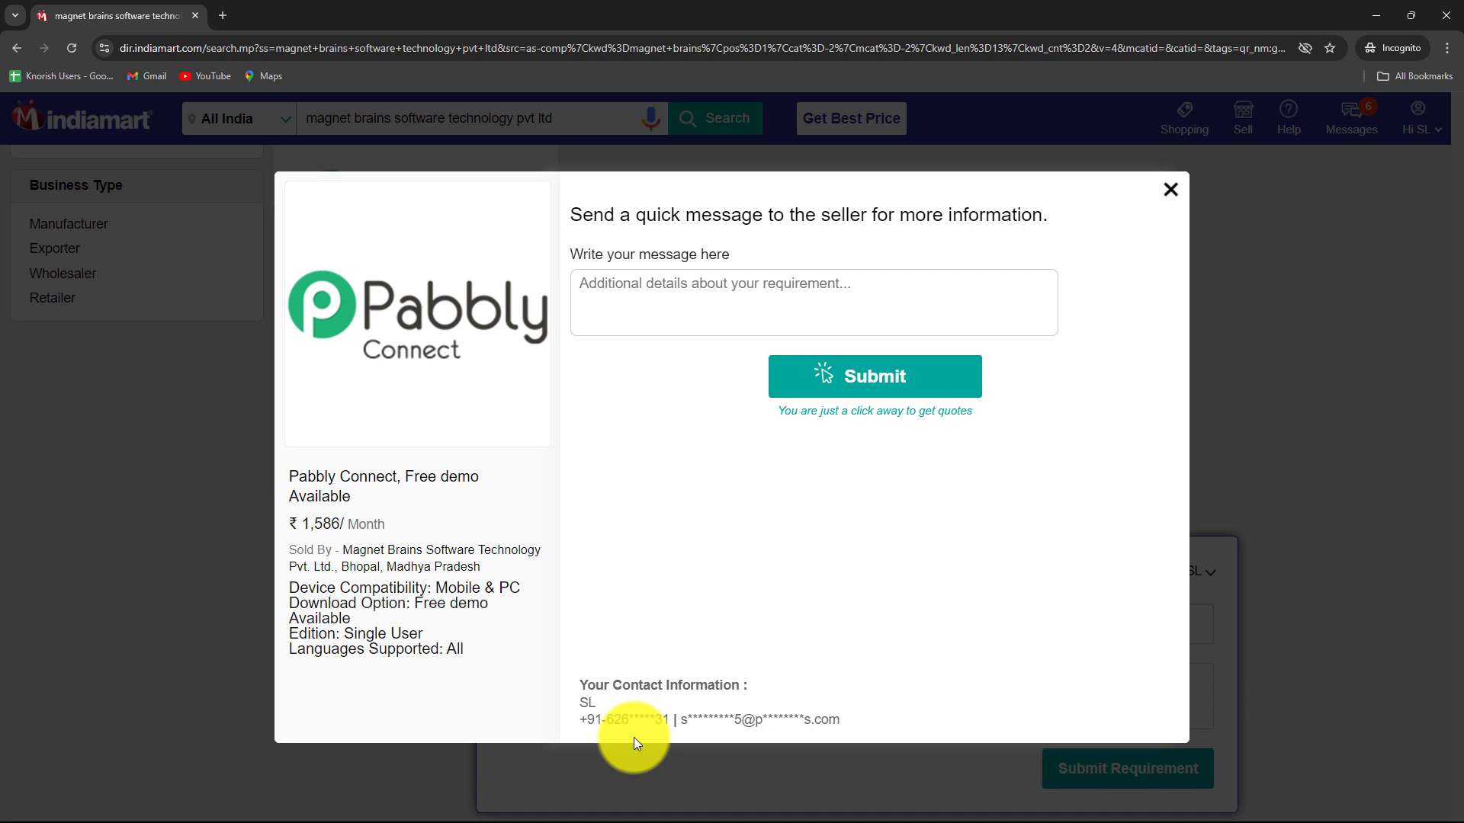
left_click(615, 306)
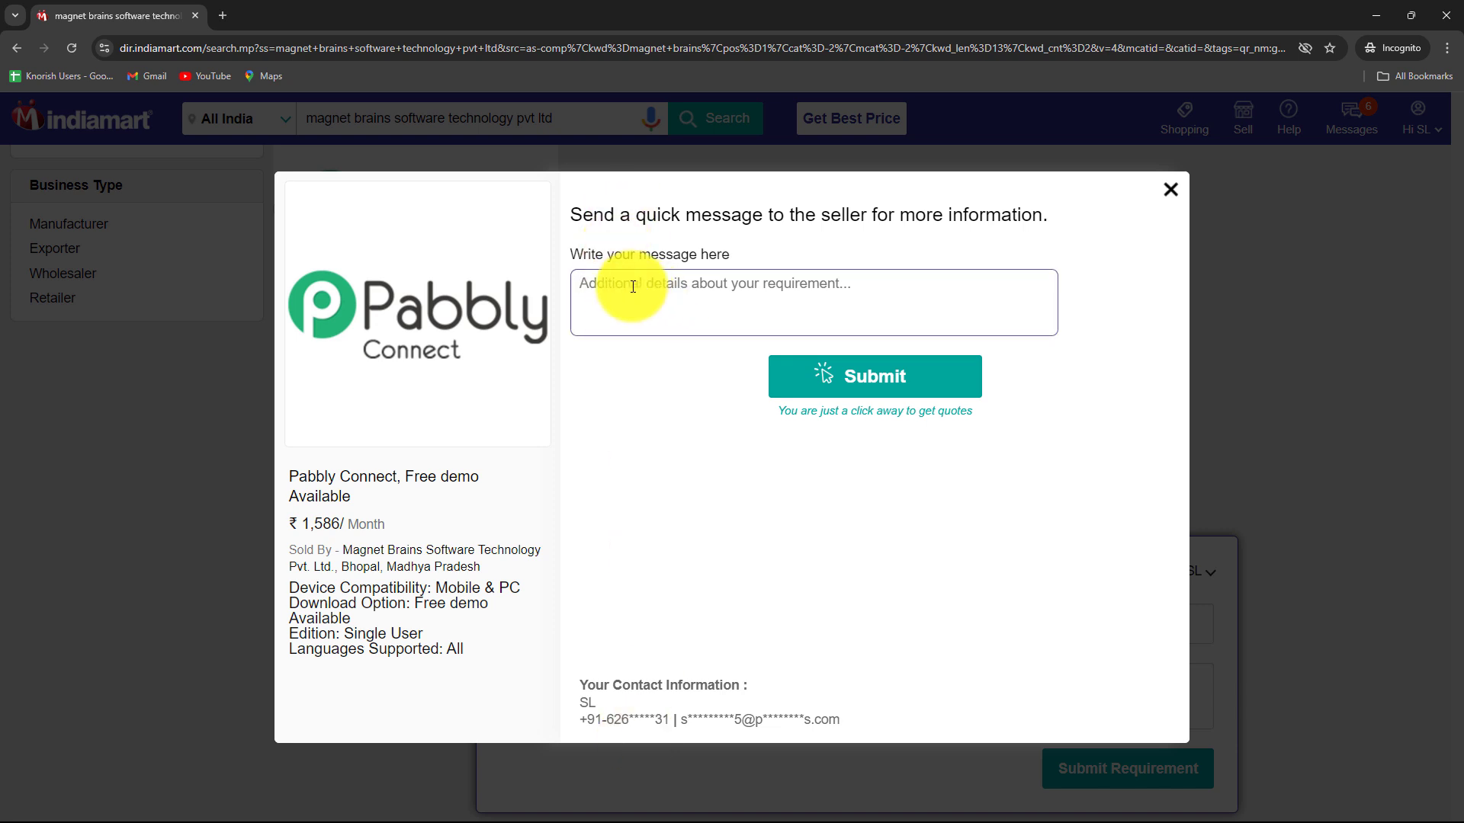
type("Interested in Buying a 3 BHK Apartment in Bhopal")
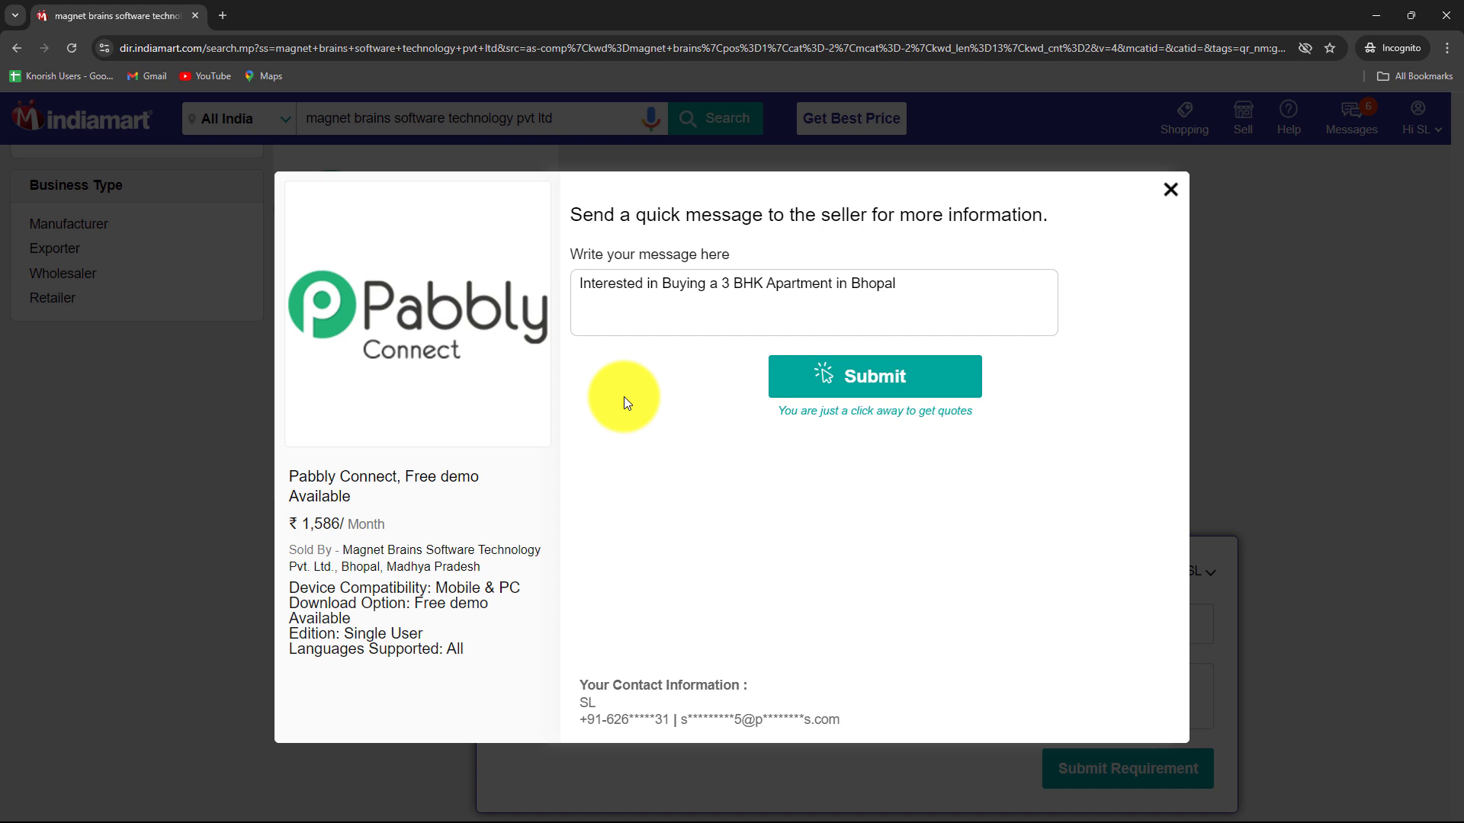
left_click(875, 375)
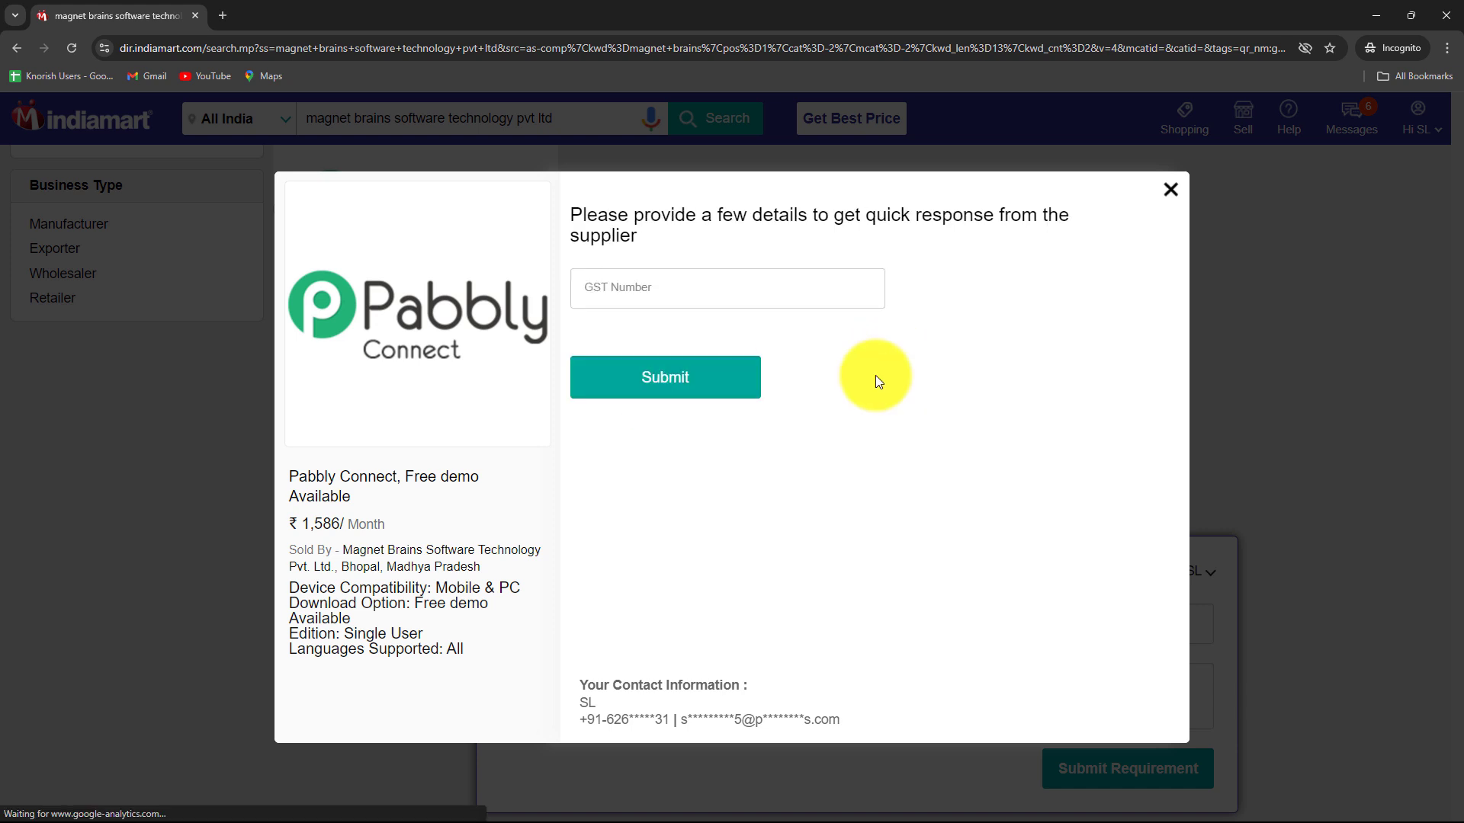
left_click(621, 394)
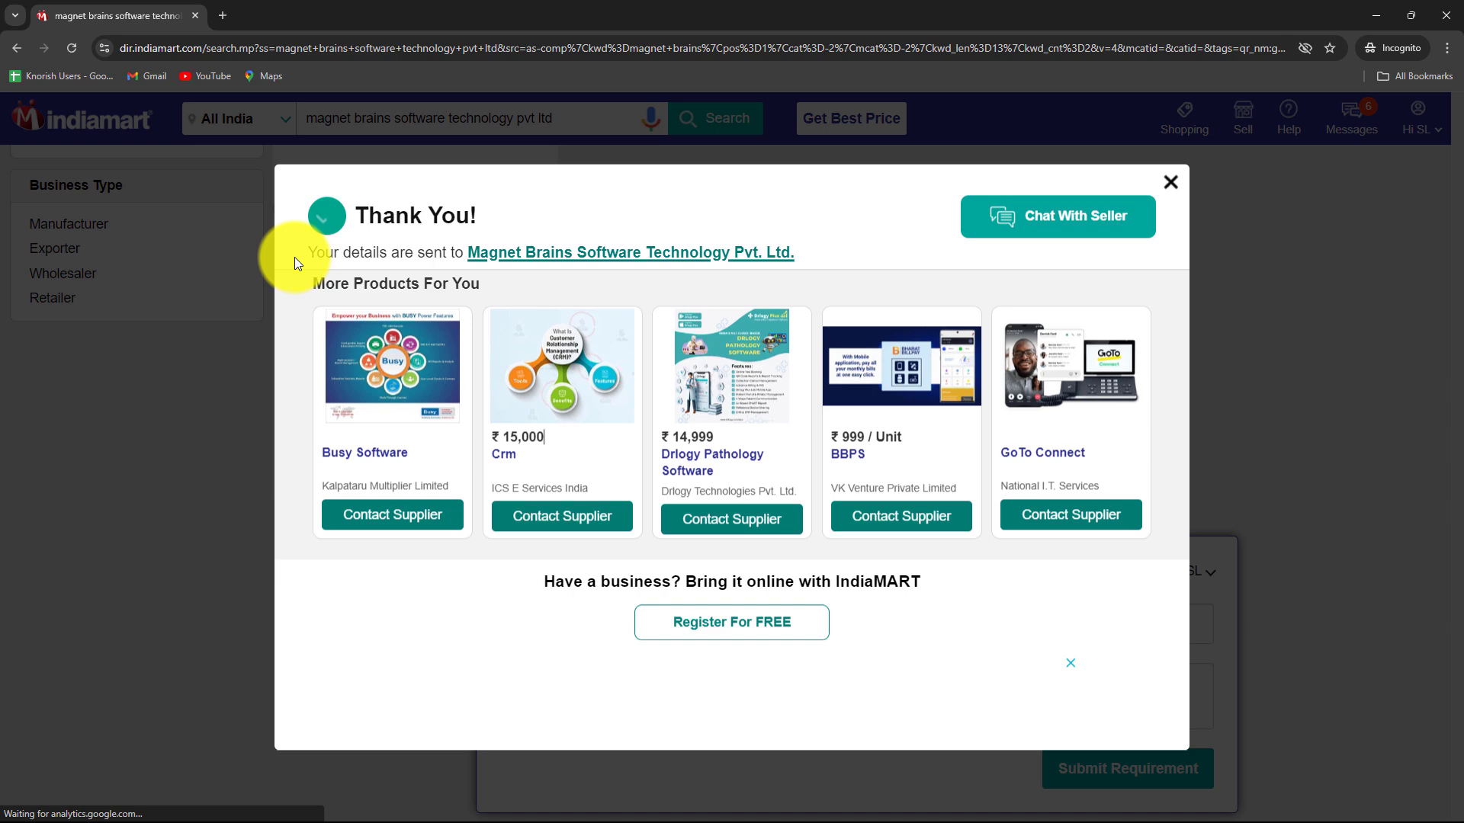
left_click(1171, 183)
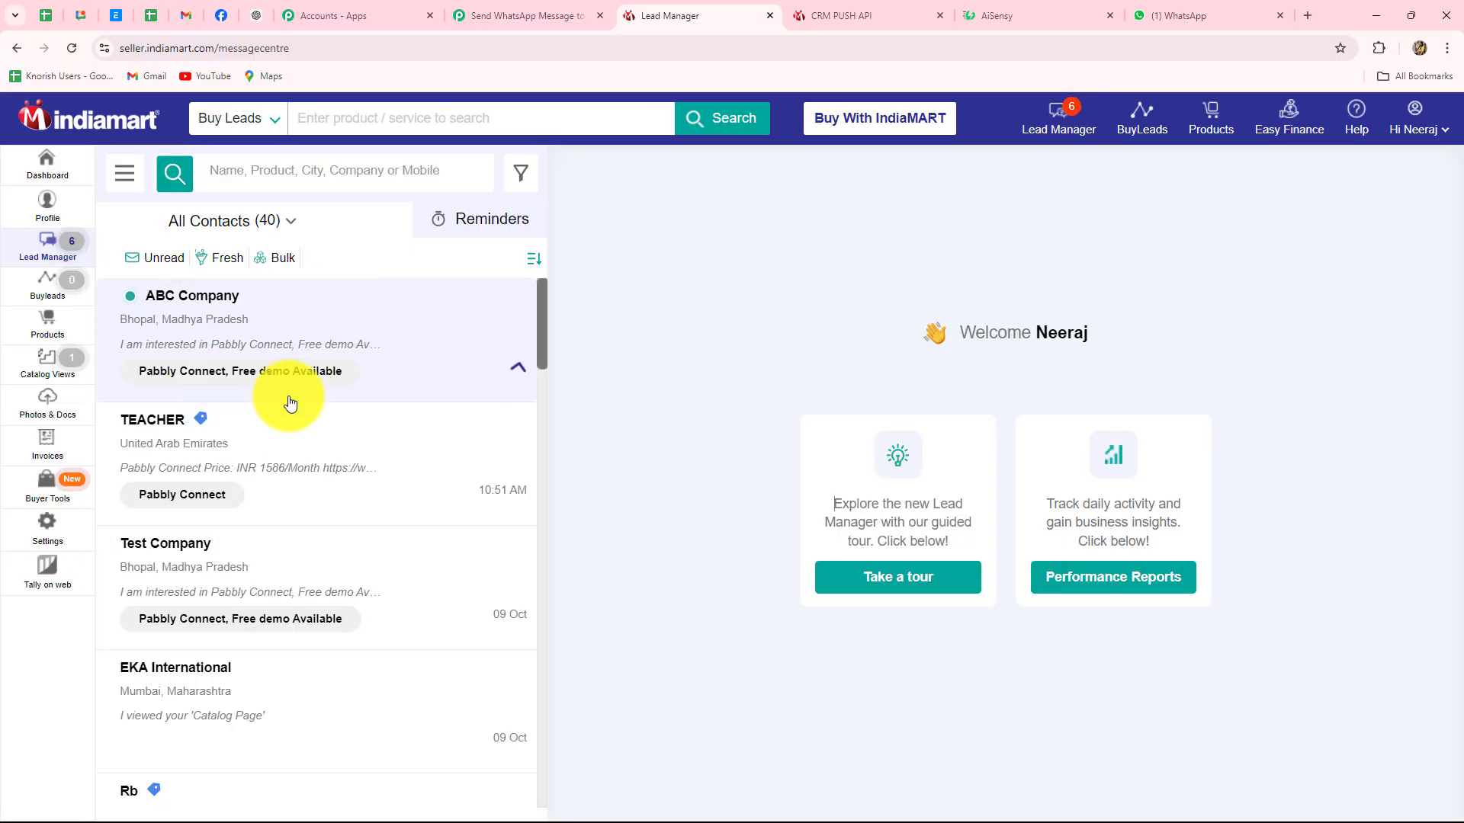
- Open the ABC Company enquiry in Lead Manager, then return to the Pabbly workflow tab
left_click(327, 311)
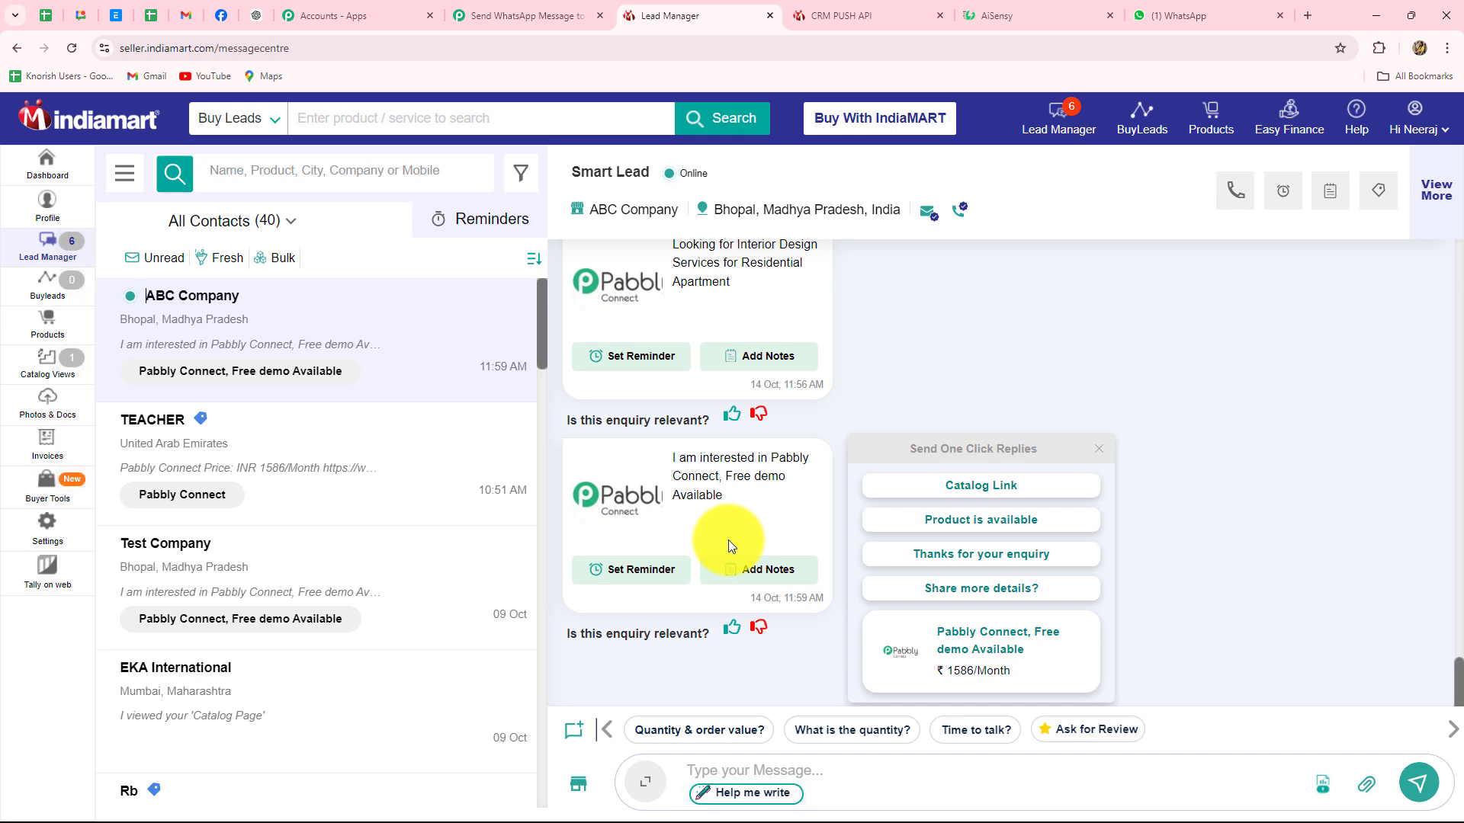
left_click(532, 17)
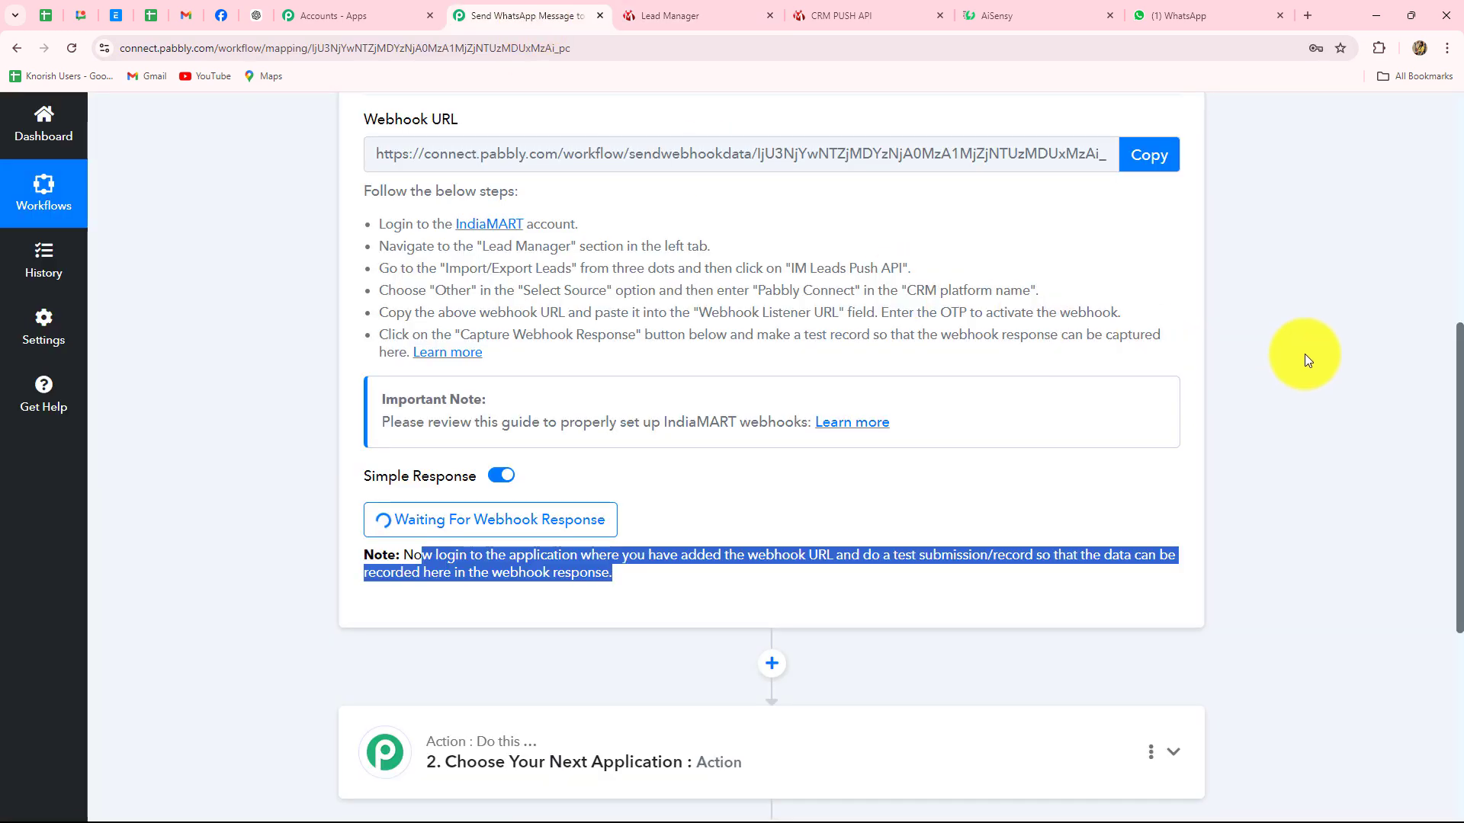
- Inspect the captured response's unique query ID, subject and Madhya Pradesh sender state
left_click(1323, 358)
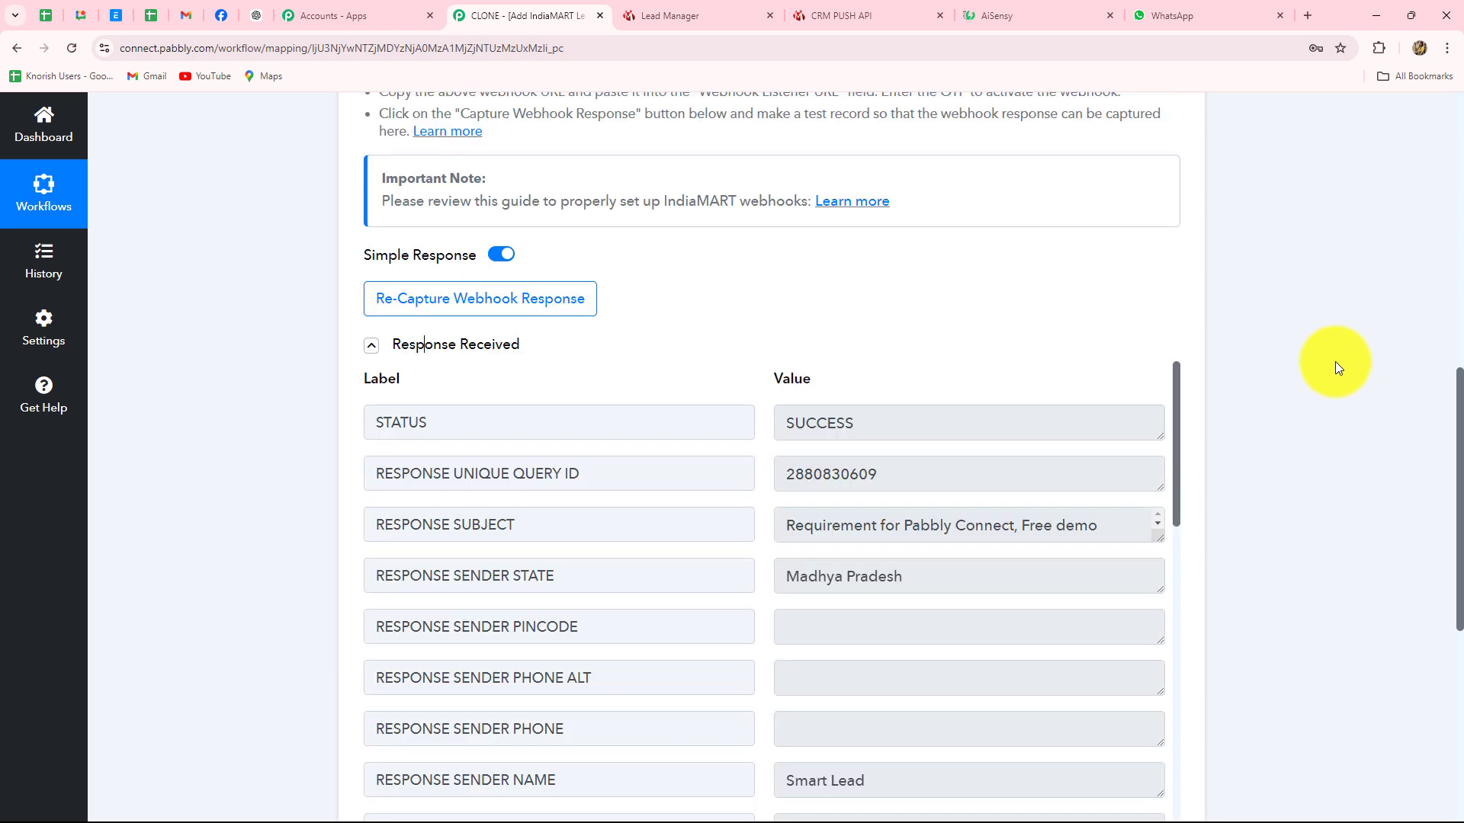
scroll(1340, 363, "down", 3)
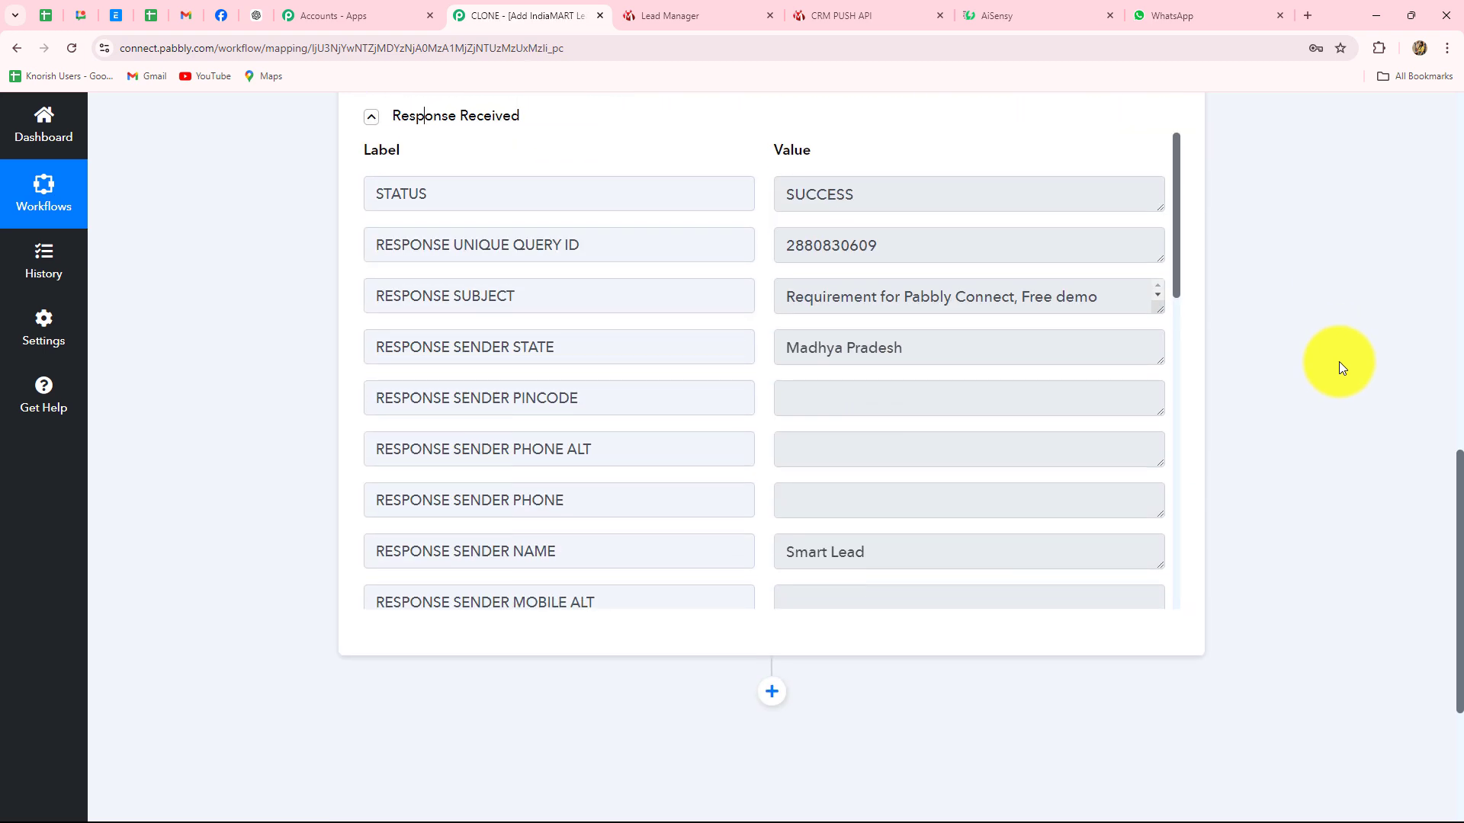
scroll(1339, 363, "up", 1)
left_click_drag(857, 272, 752, 287)
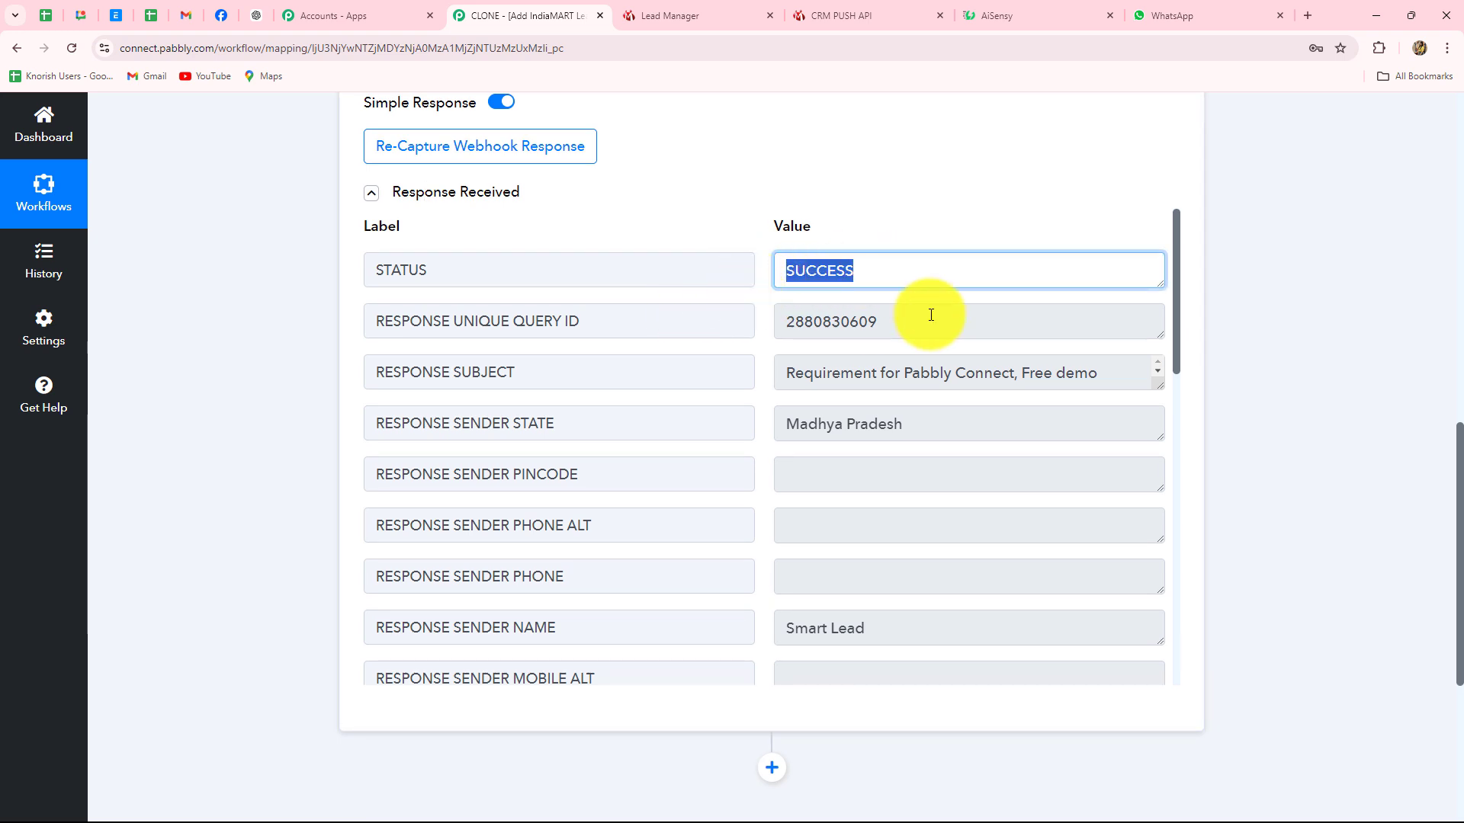
left_click_drag(931, 315, 744, 317)
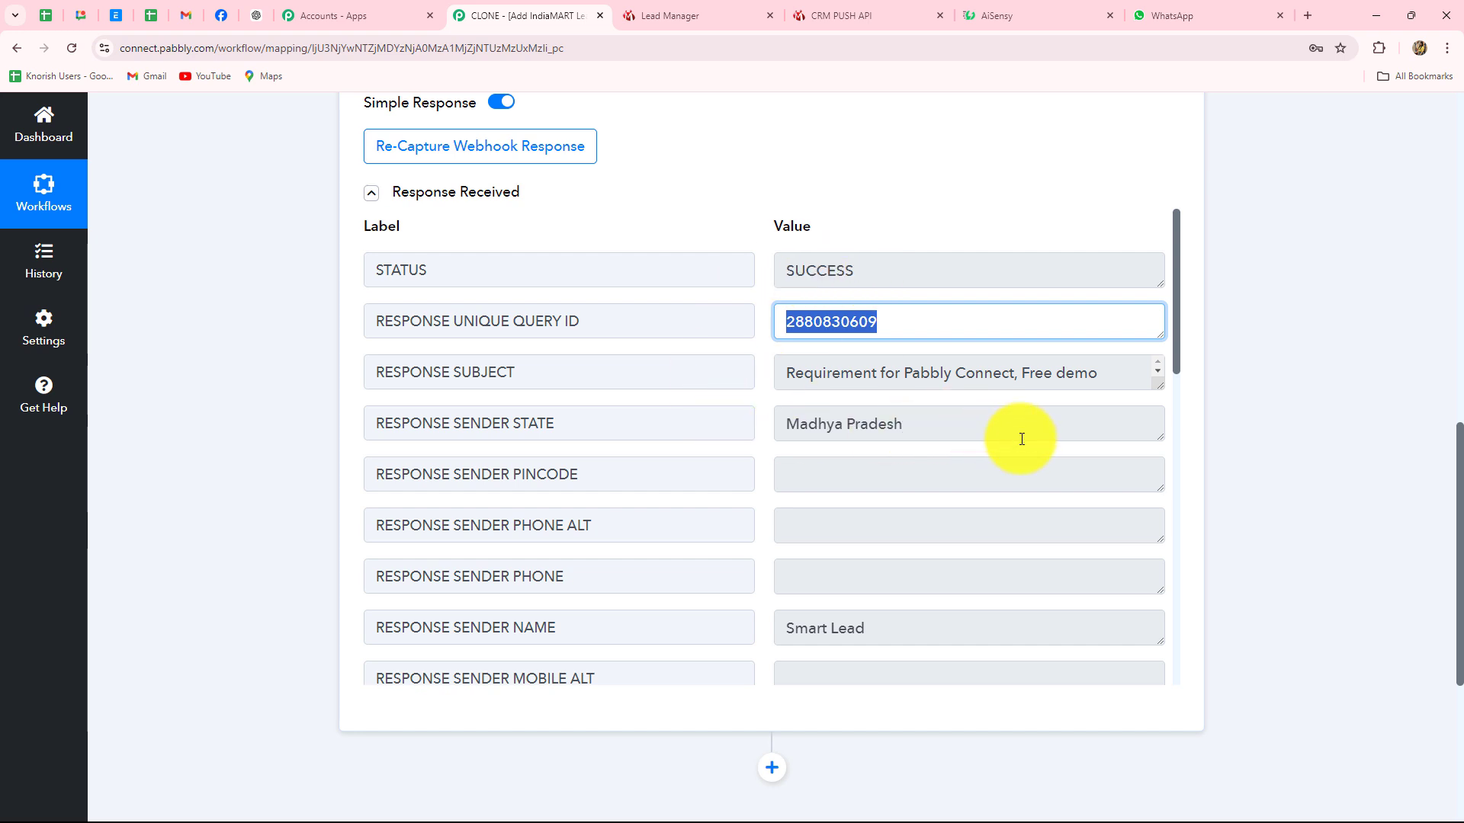
left_click_drag(812, 369, 1070, 407)
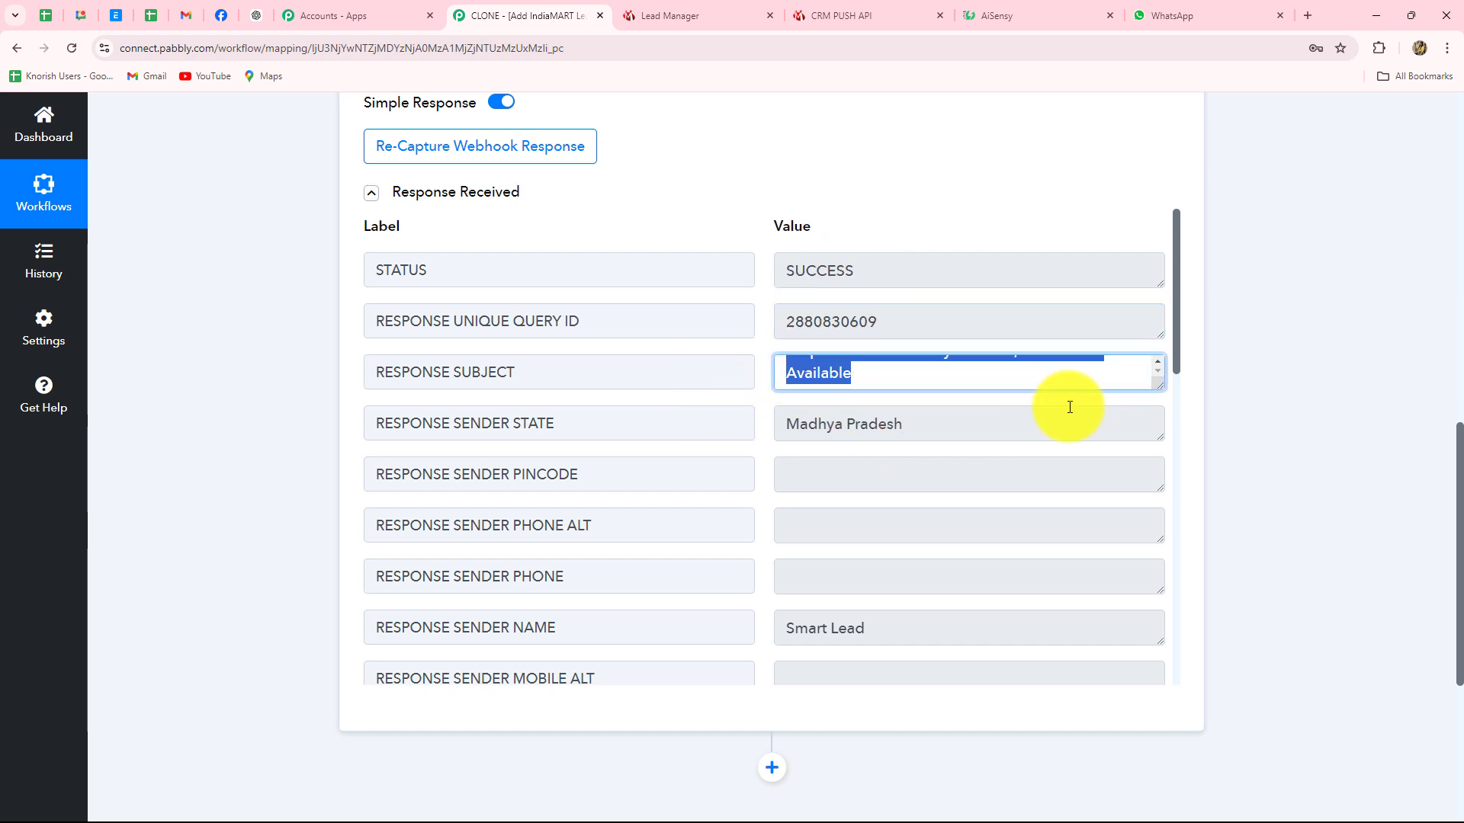
left_click_drag(795, 427, 959, 442)
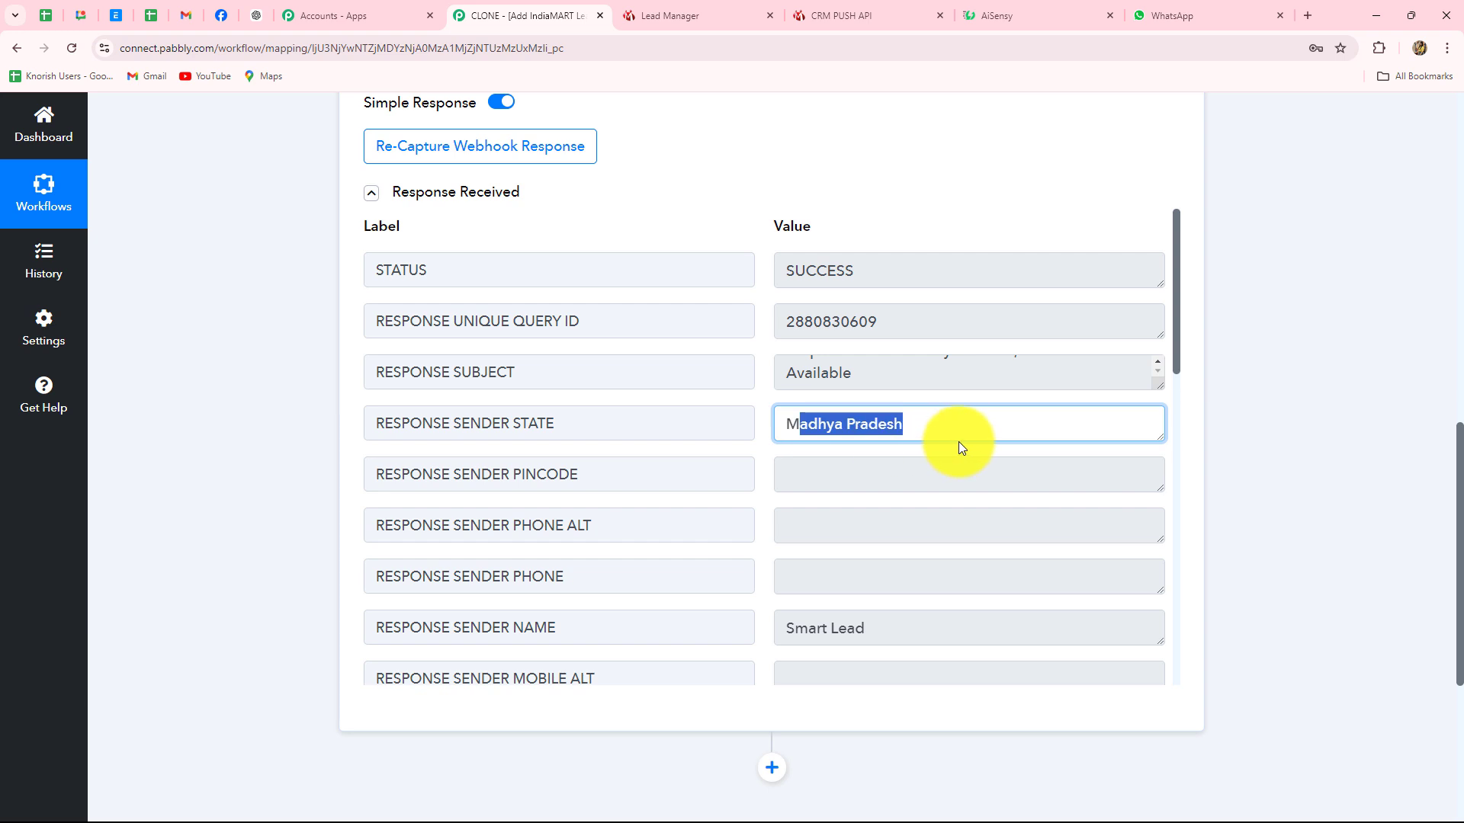
- Check the response query time and expand Message Text to read the full enquiry
scroll(958, 441, "down", 2)
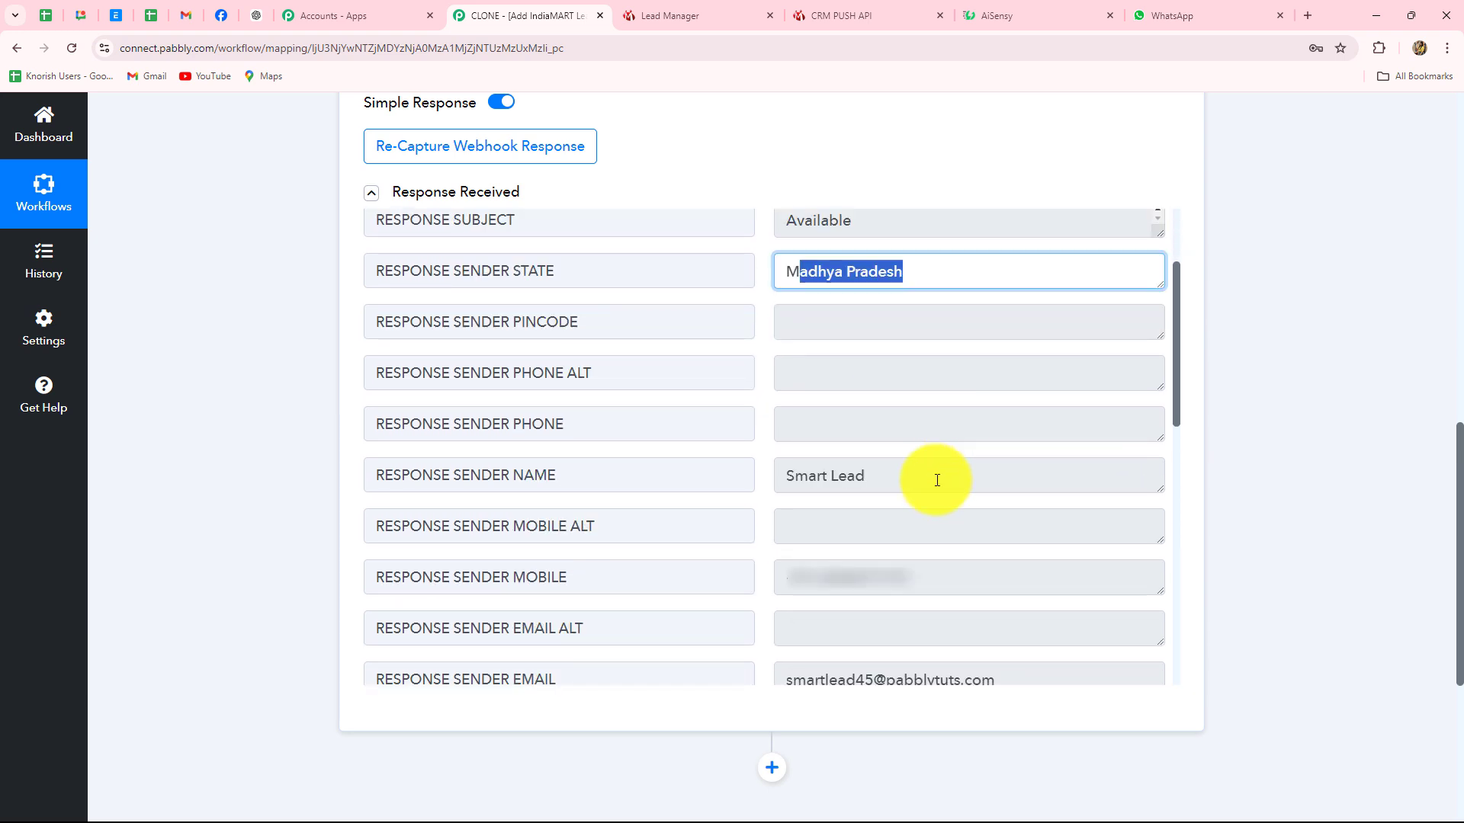
scroll(939, 559, "down", 5)
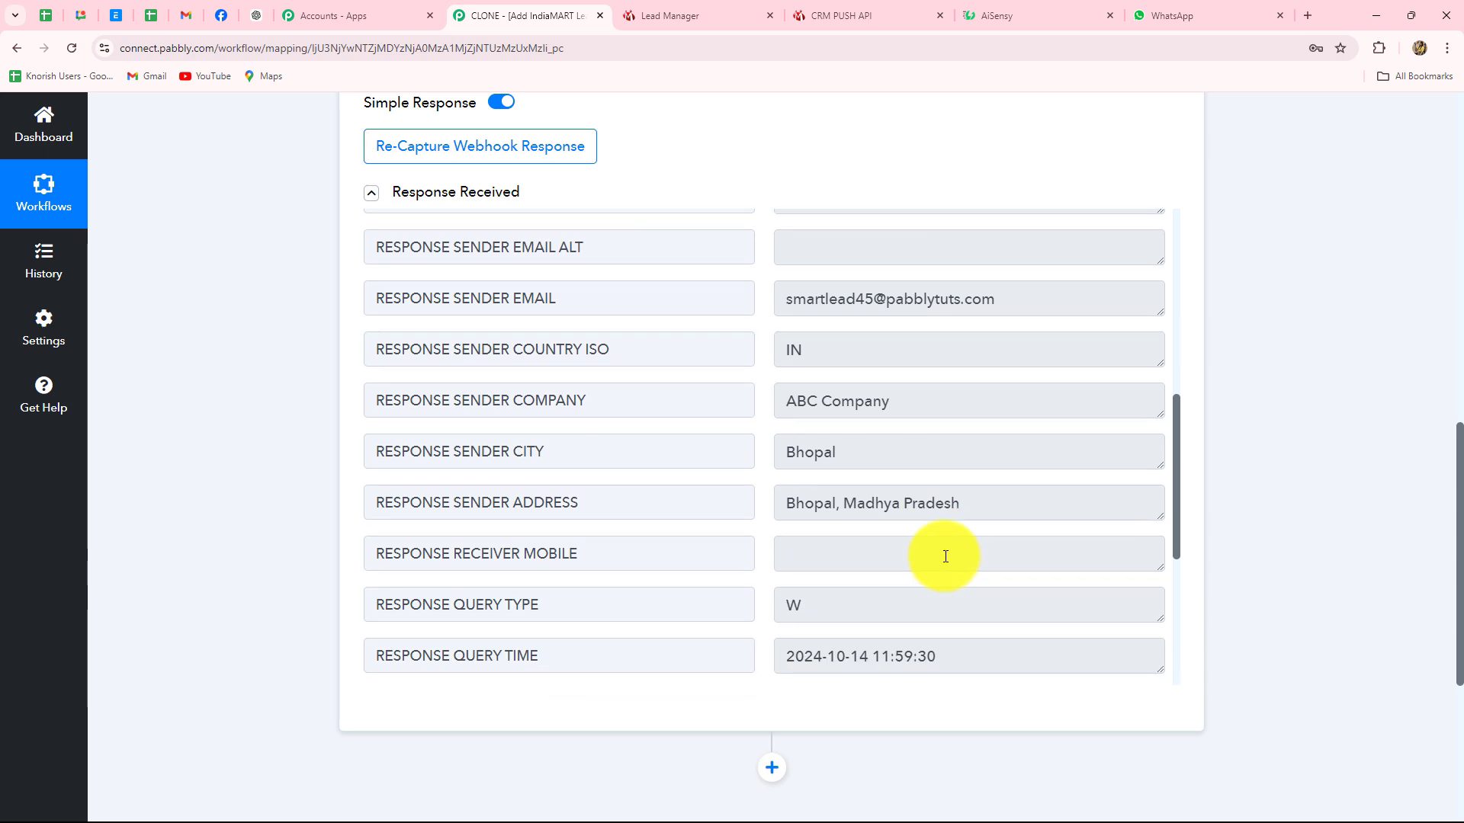
scroll(945, 556, "down", 3)
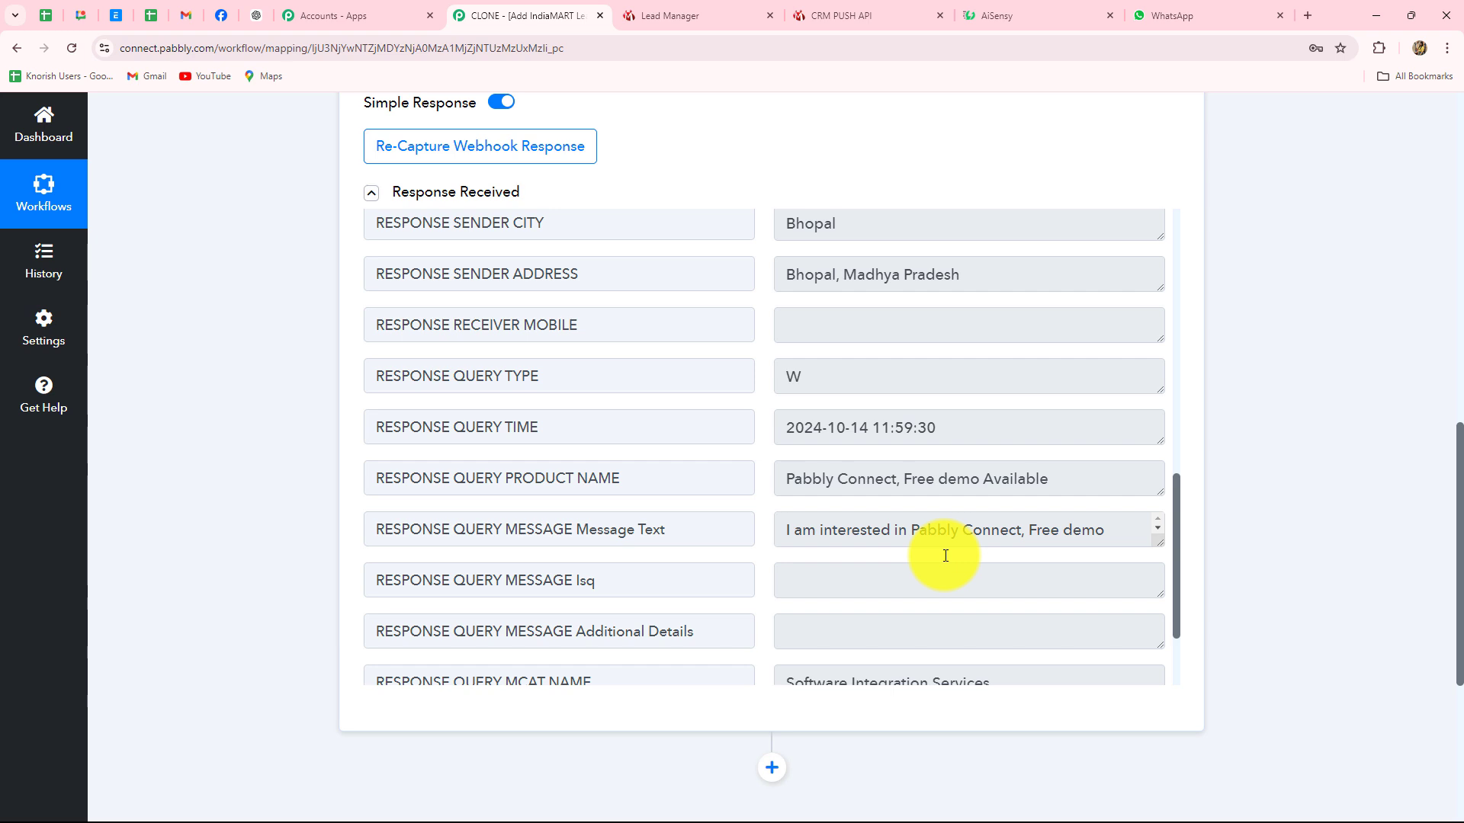
left_click(954, 429)
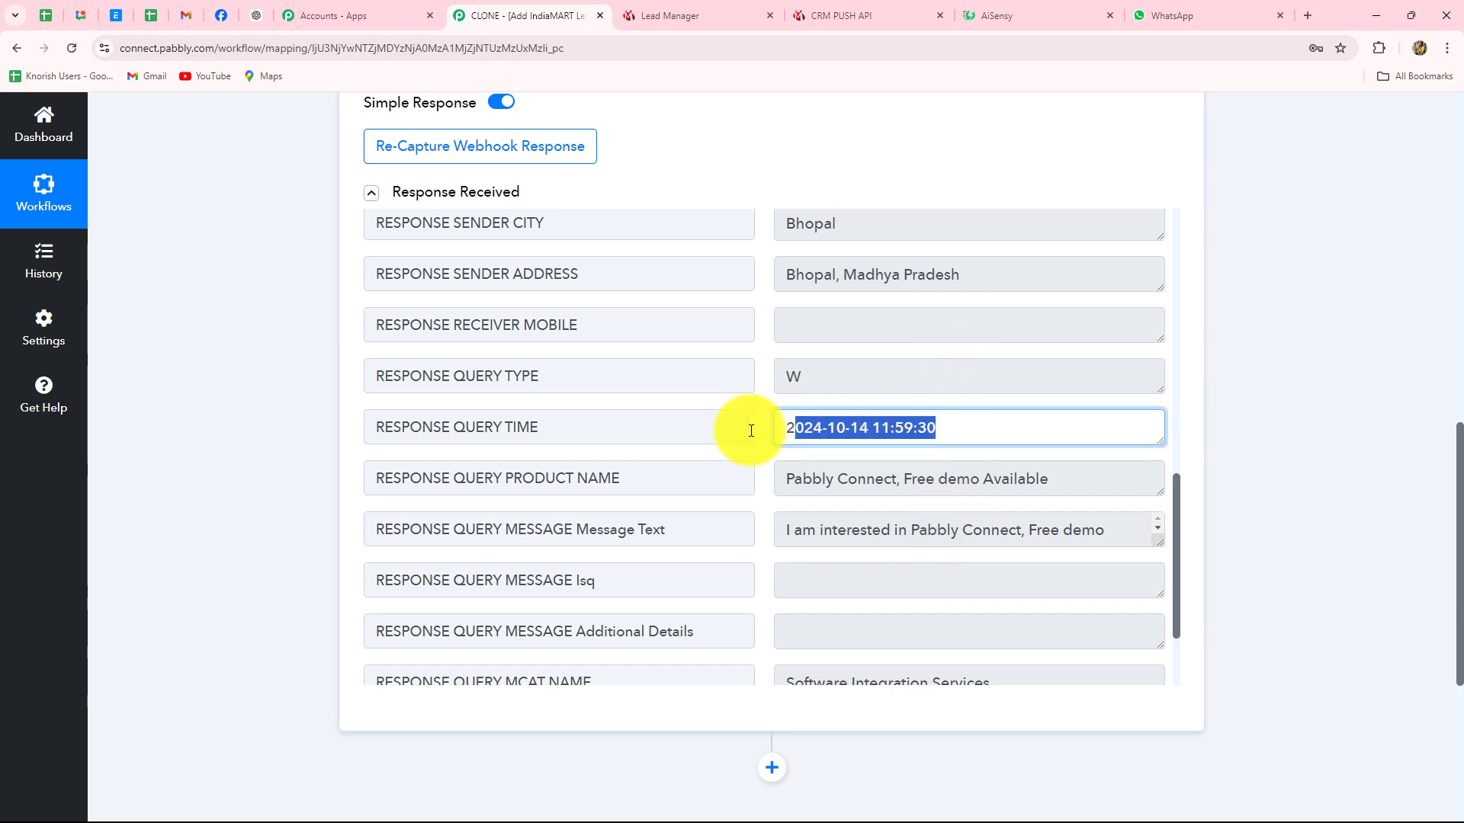
scroll(866, 504, "up", 3)
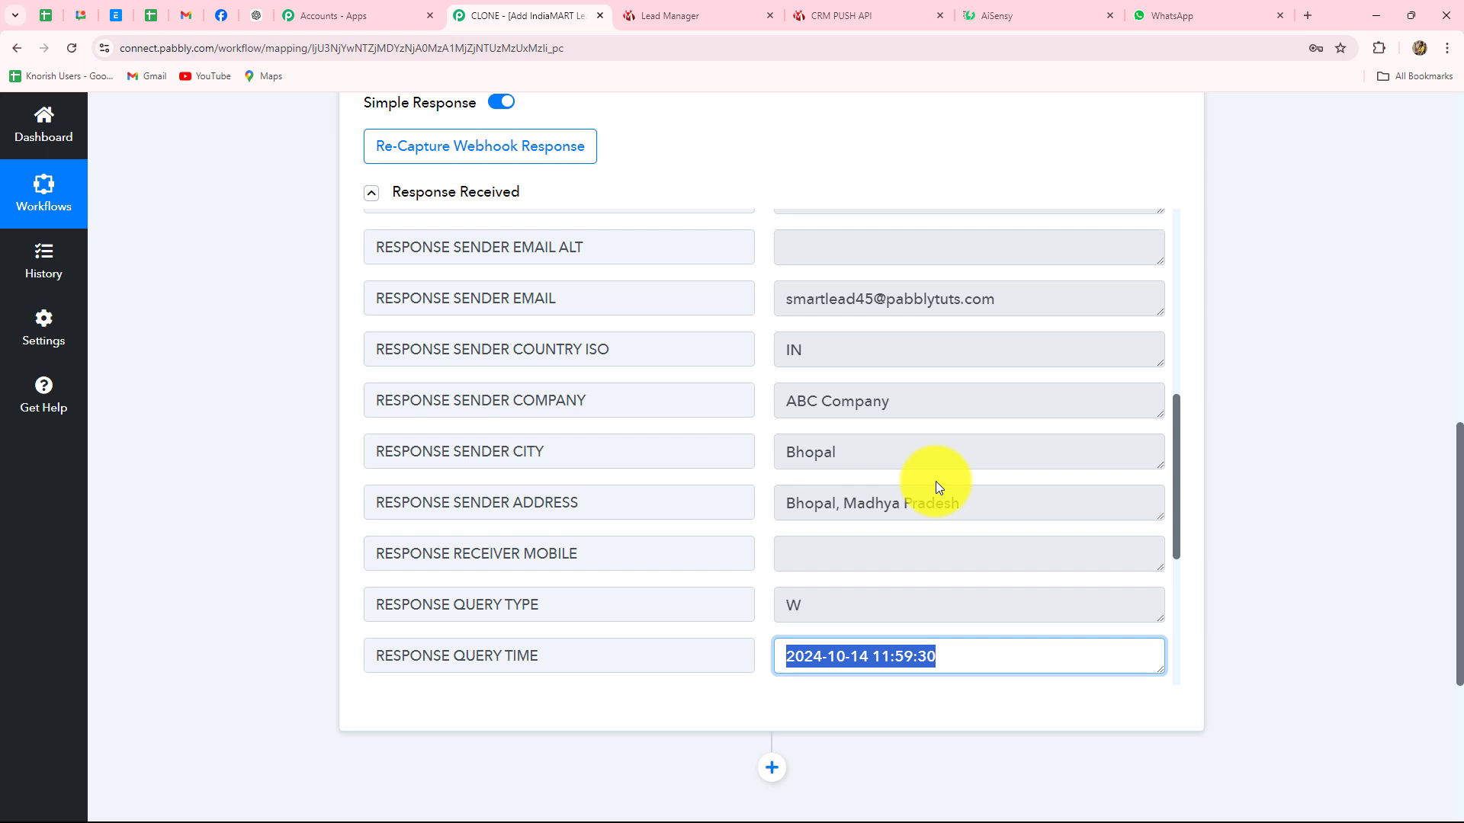
scroll(1029, 449, "down", 5)
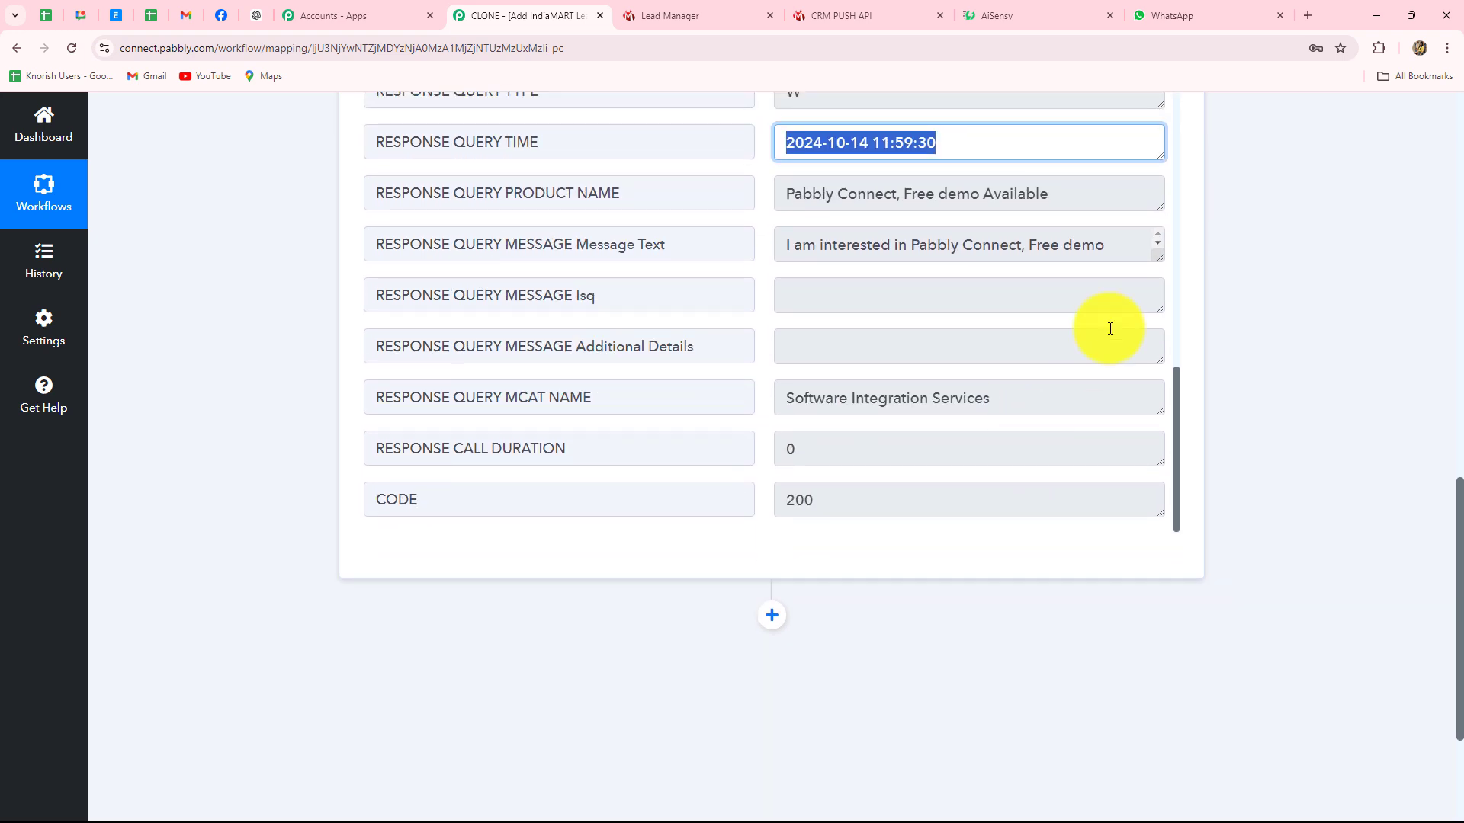
left_click_drag(1156, 256, 1159, 394)
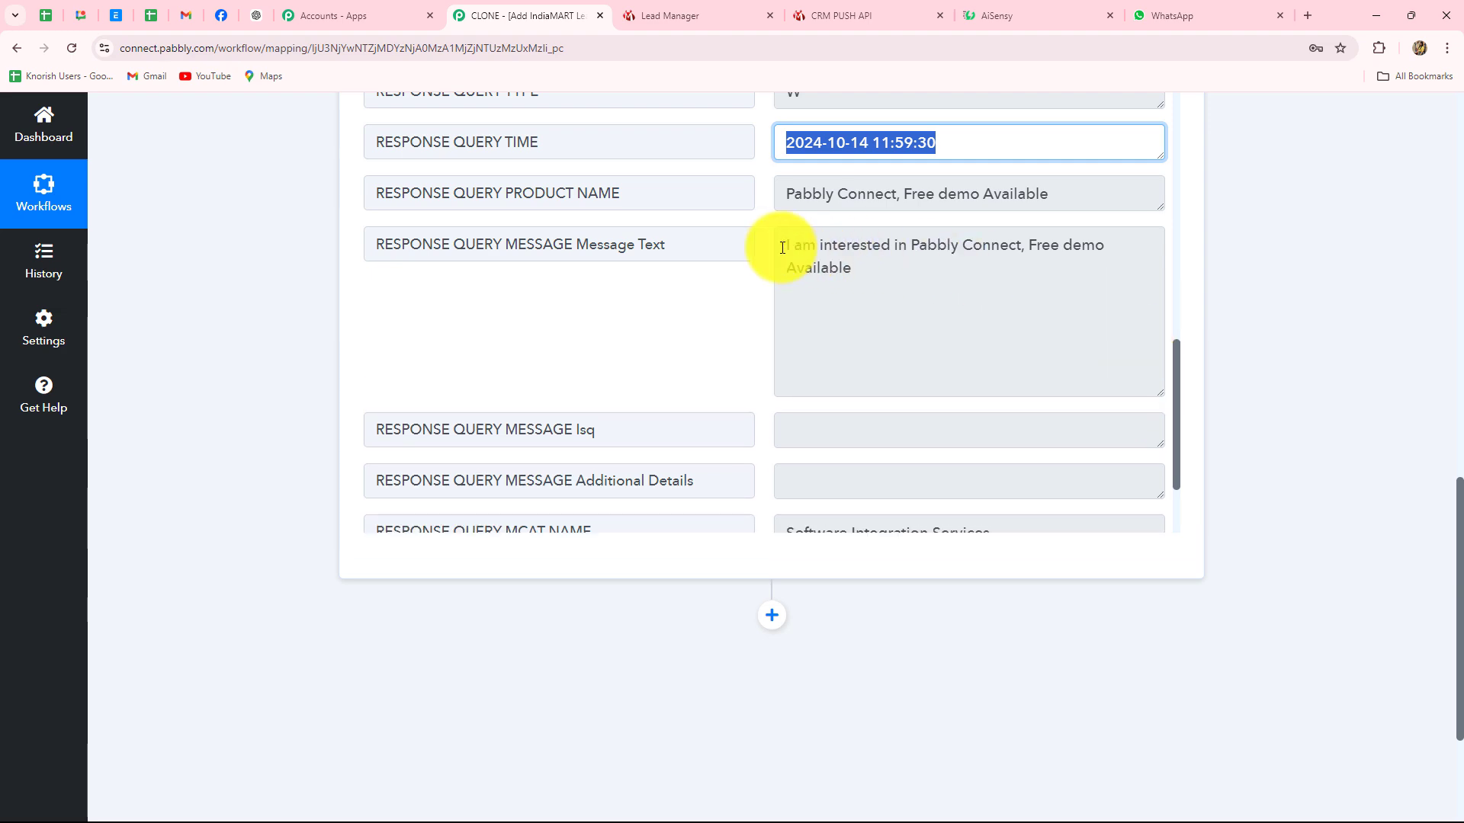
left_click_drag(787, 247, 969, 322)
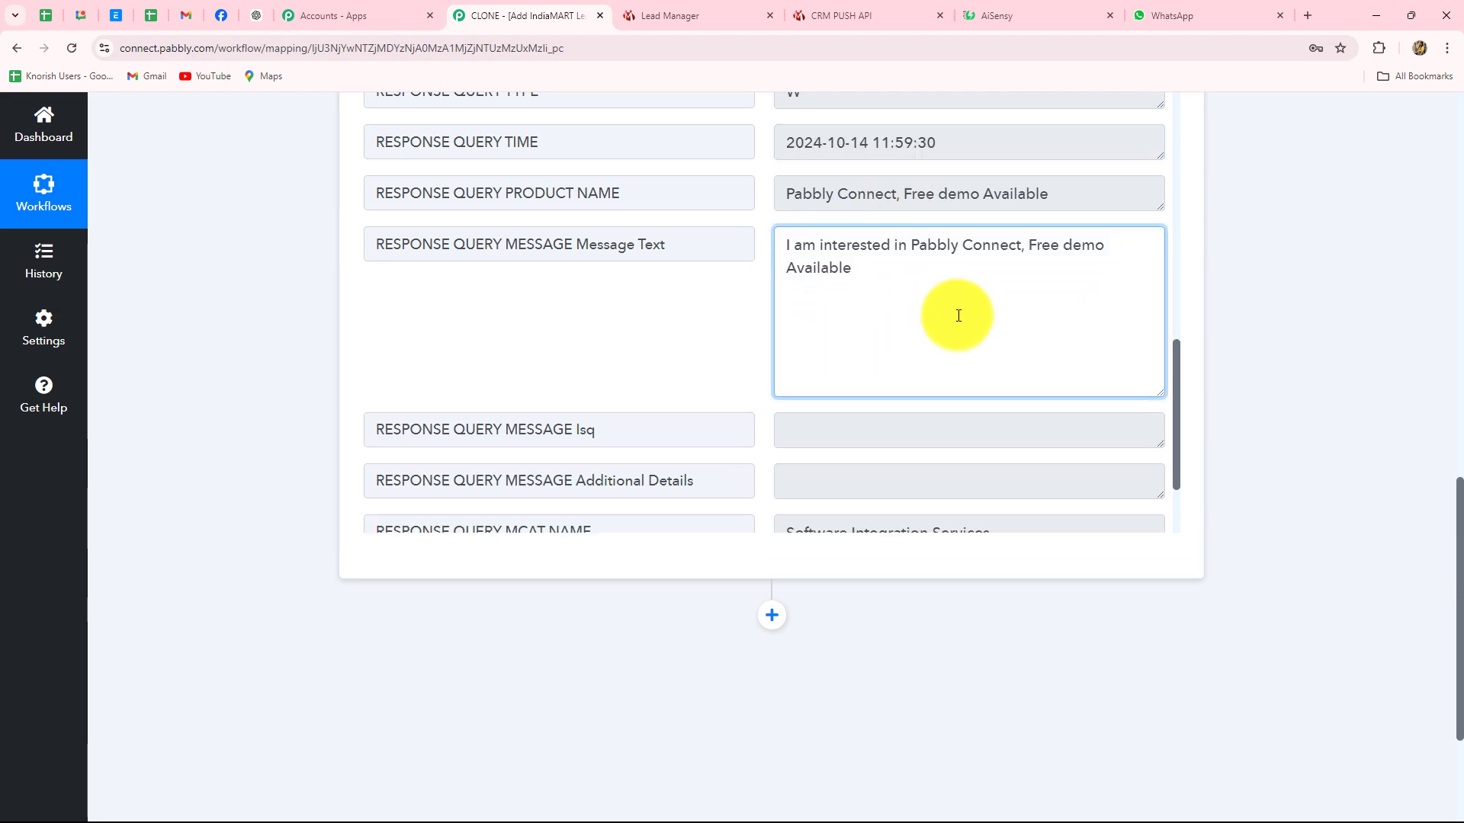
double_click(958, 315)
left_click(1345, 333)
scroll(1456, 425, "up", 12)
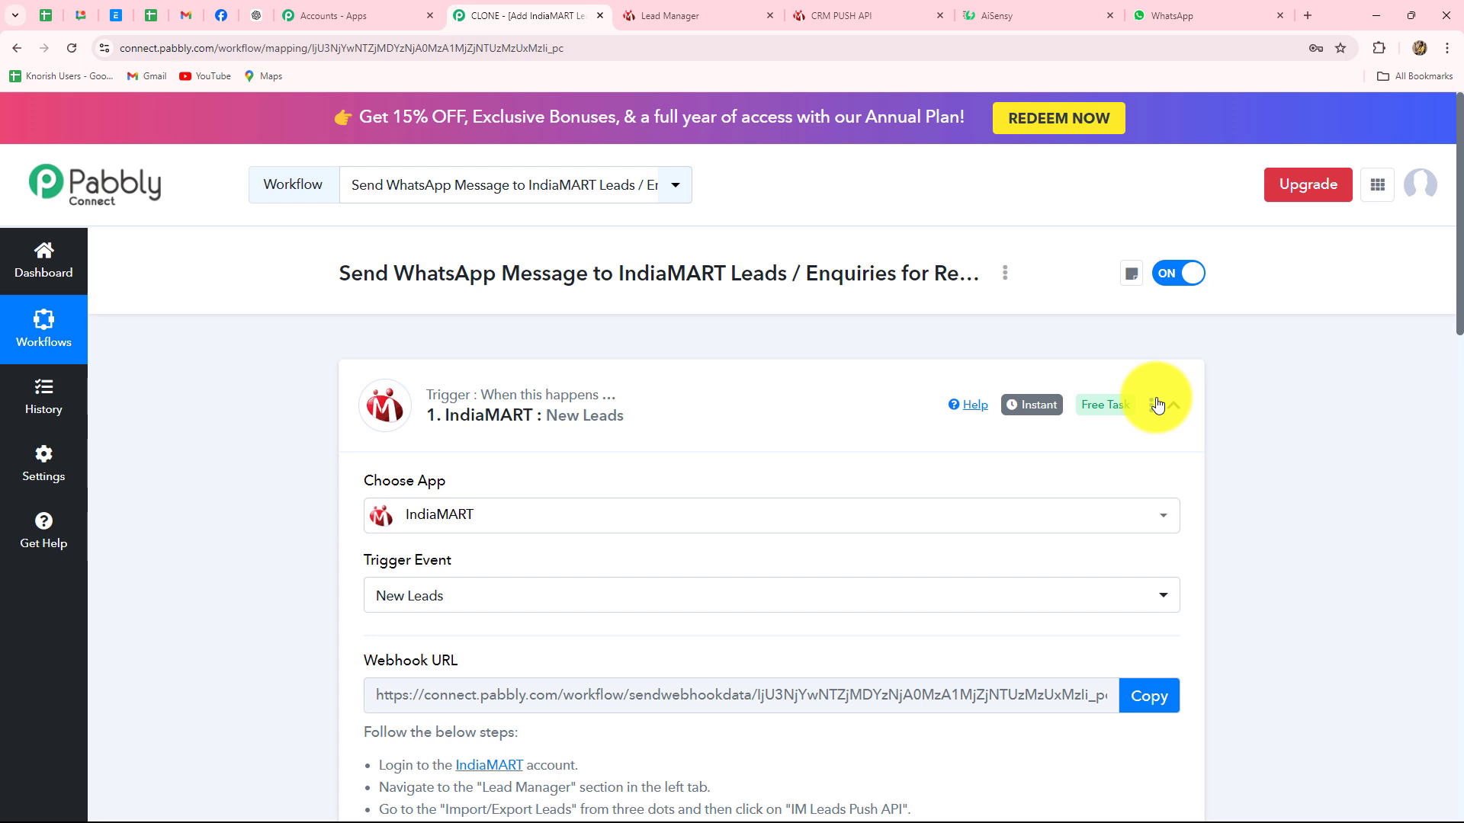
- Collapse the trigger and set the action to WhatsApp by AiSensy with Send Template Message
left_click(1171, 405)
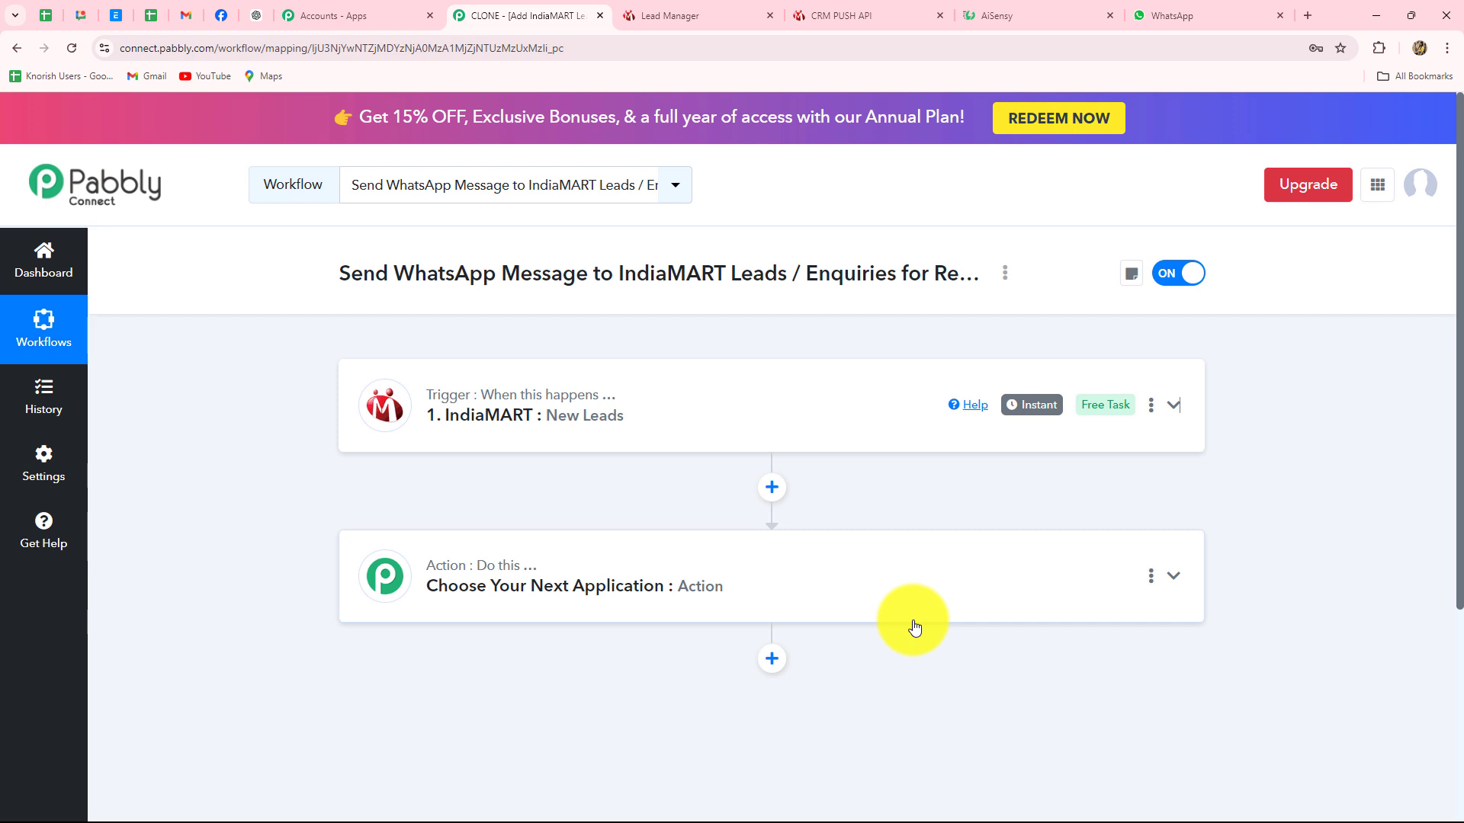
left_click(999, 17)
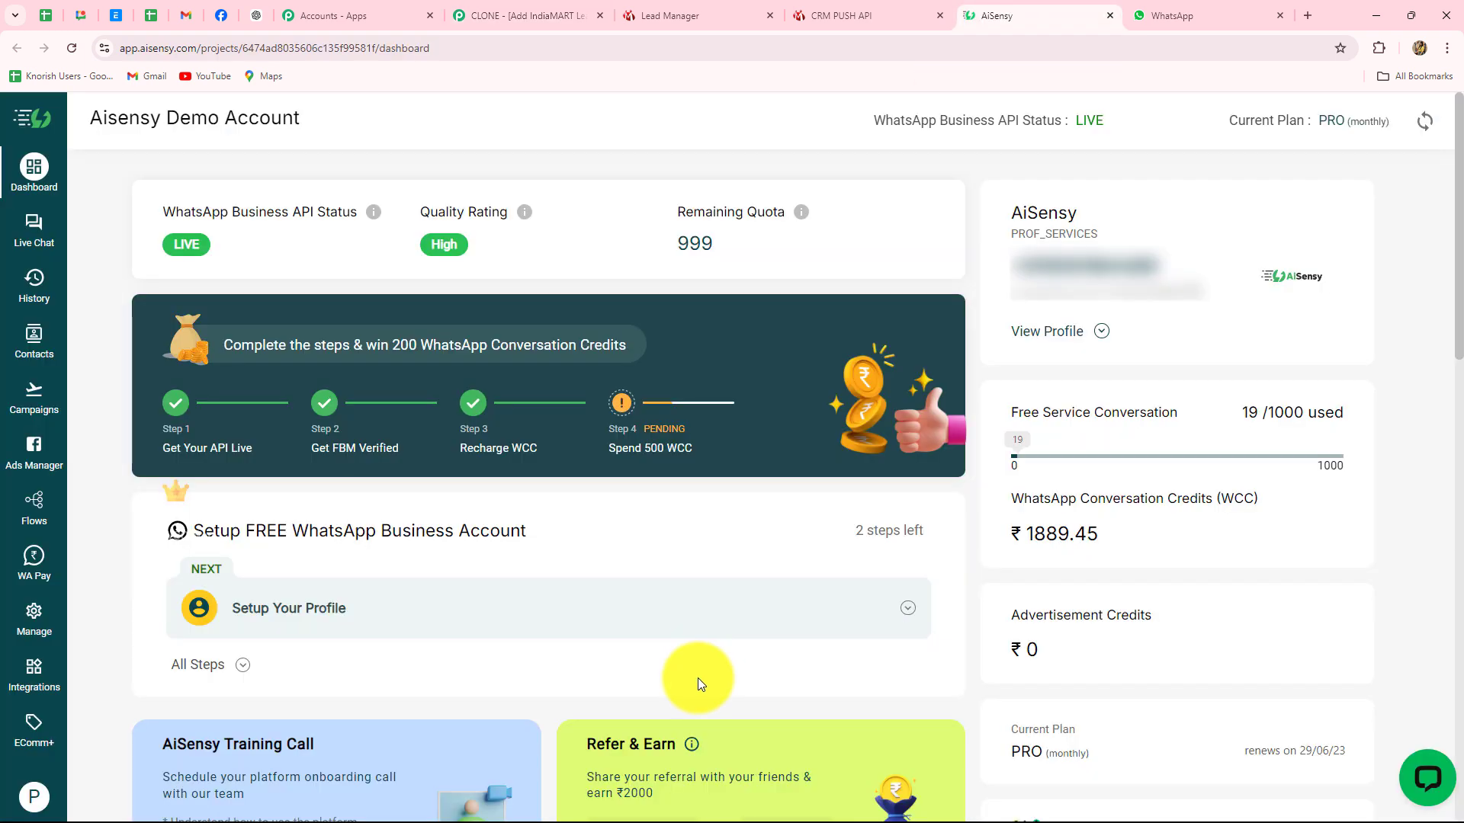
left_click(515, 16)
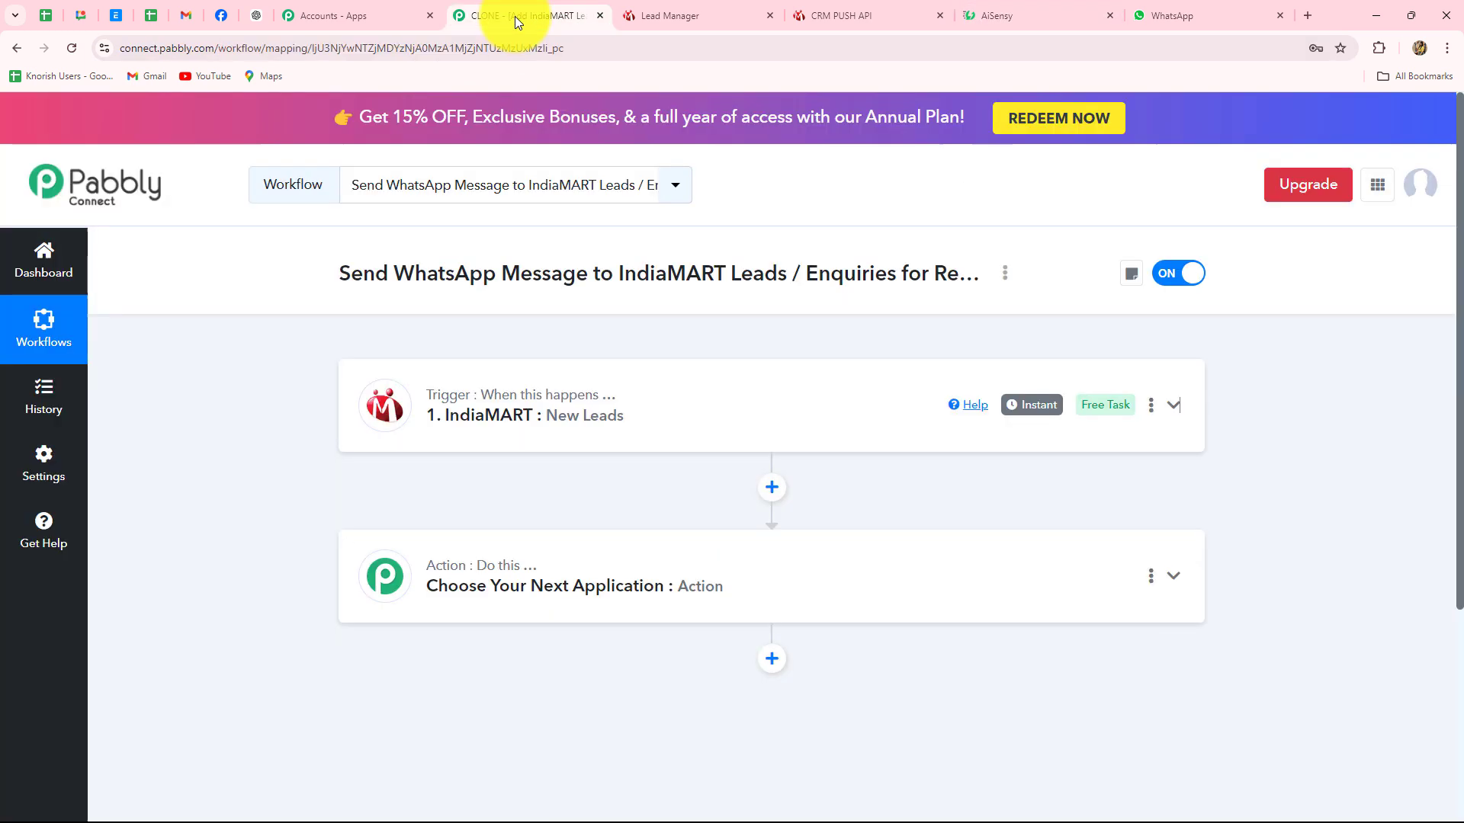
left_click(531, 577)
left_click(391, 415)
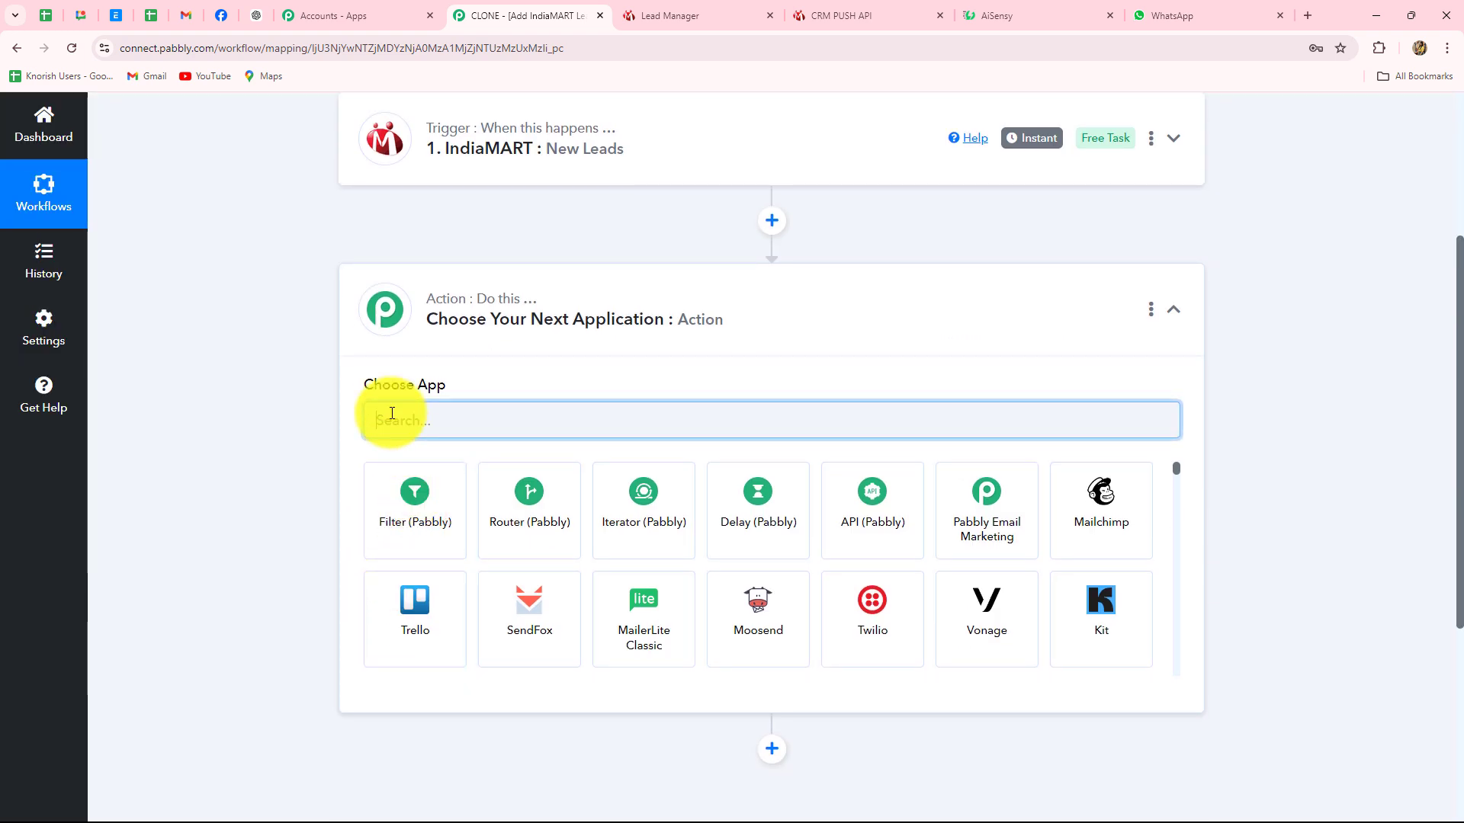
type("AiS")
left_click(393, 502)
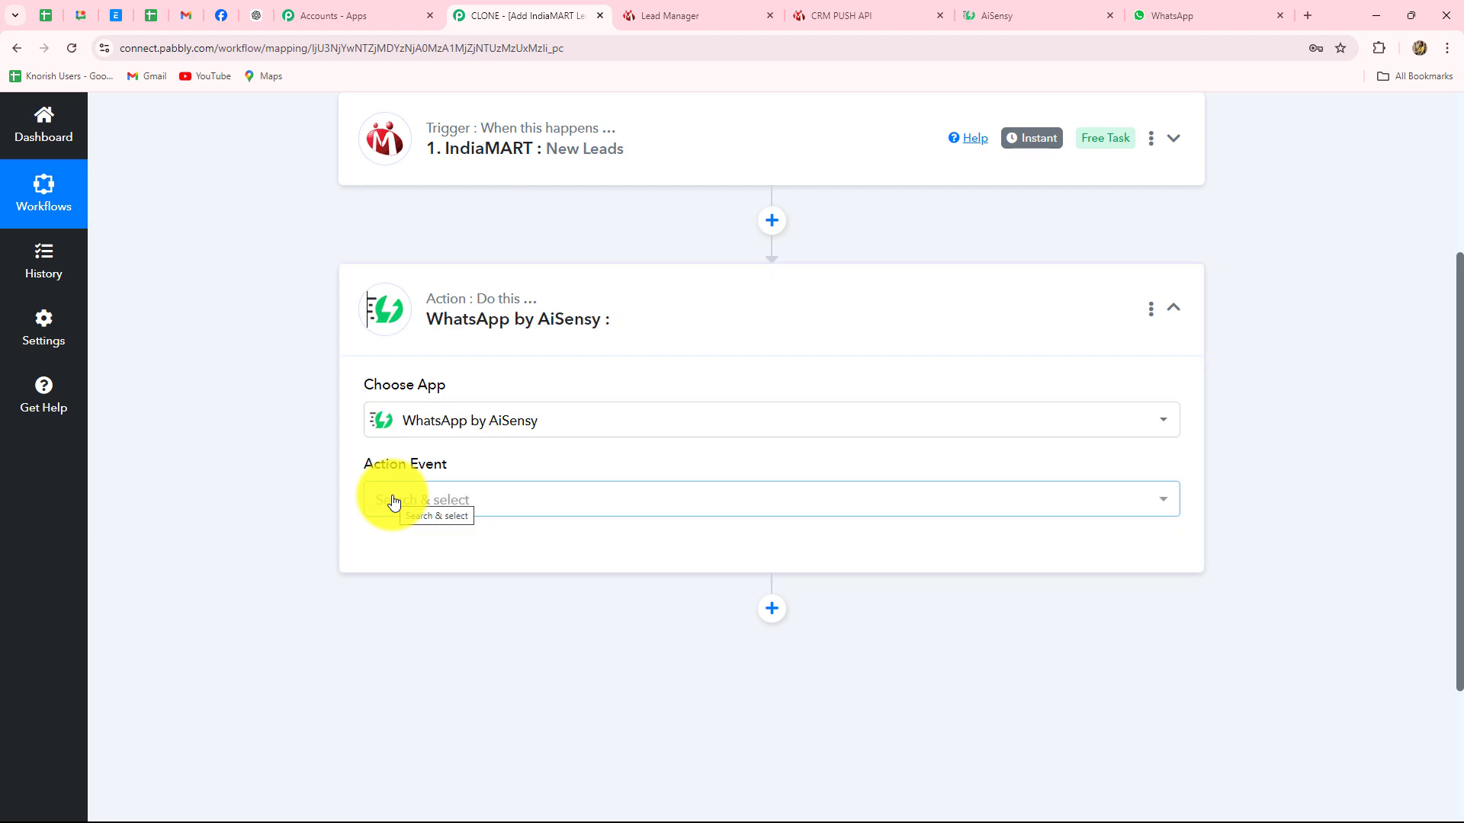
left_click(393, 501)
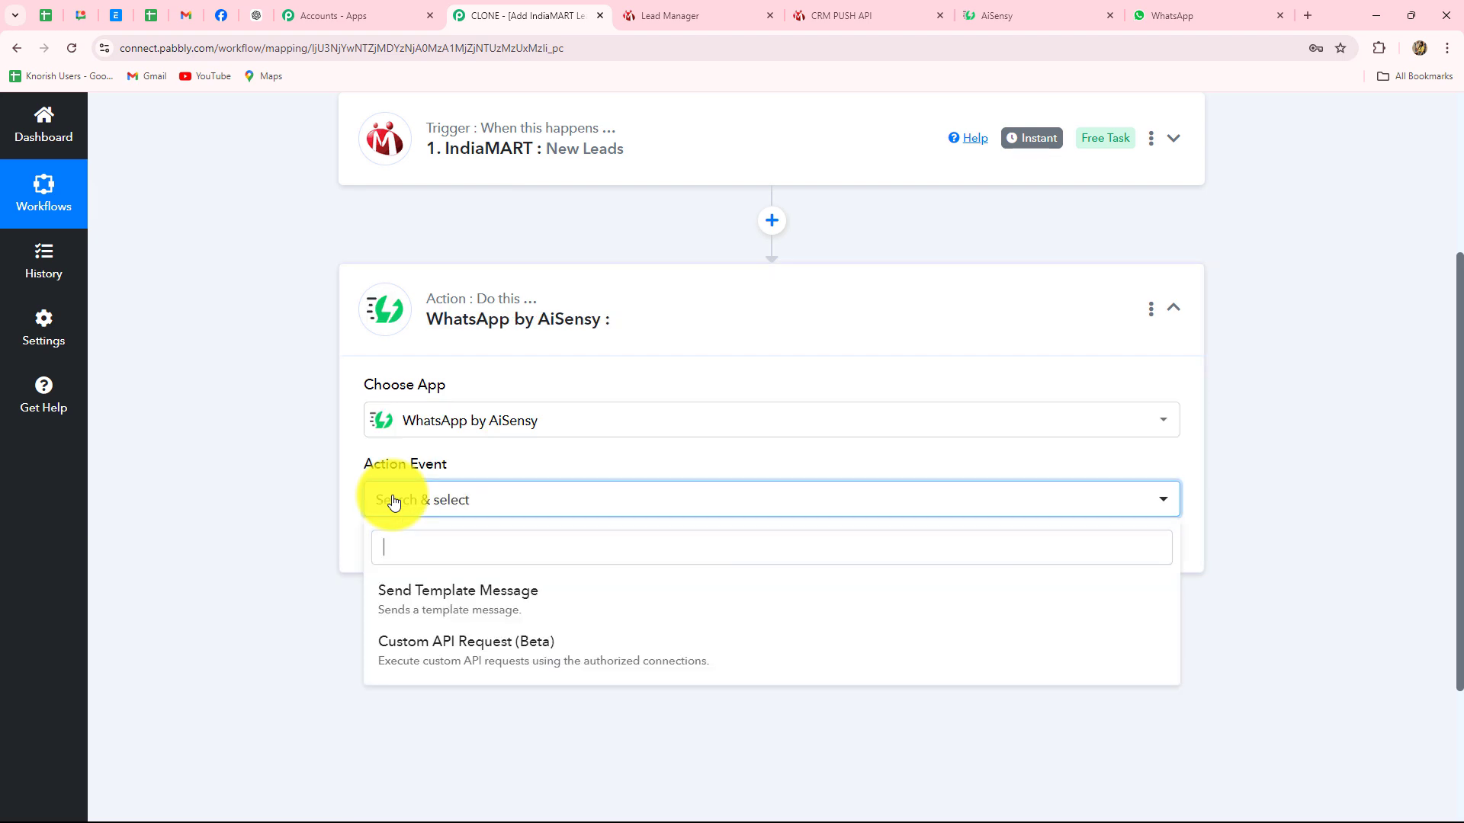
left_click(414, 597)
left_click(414, 560)
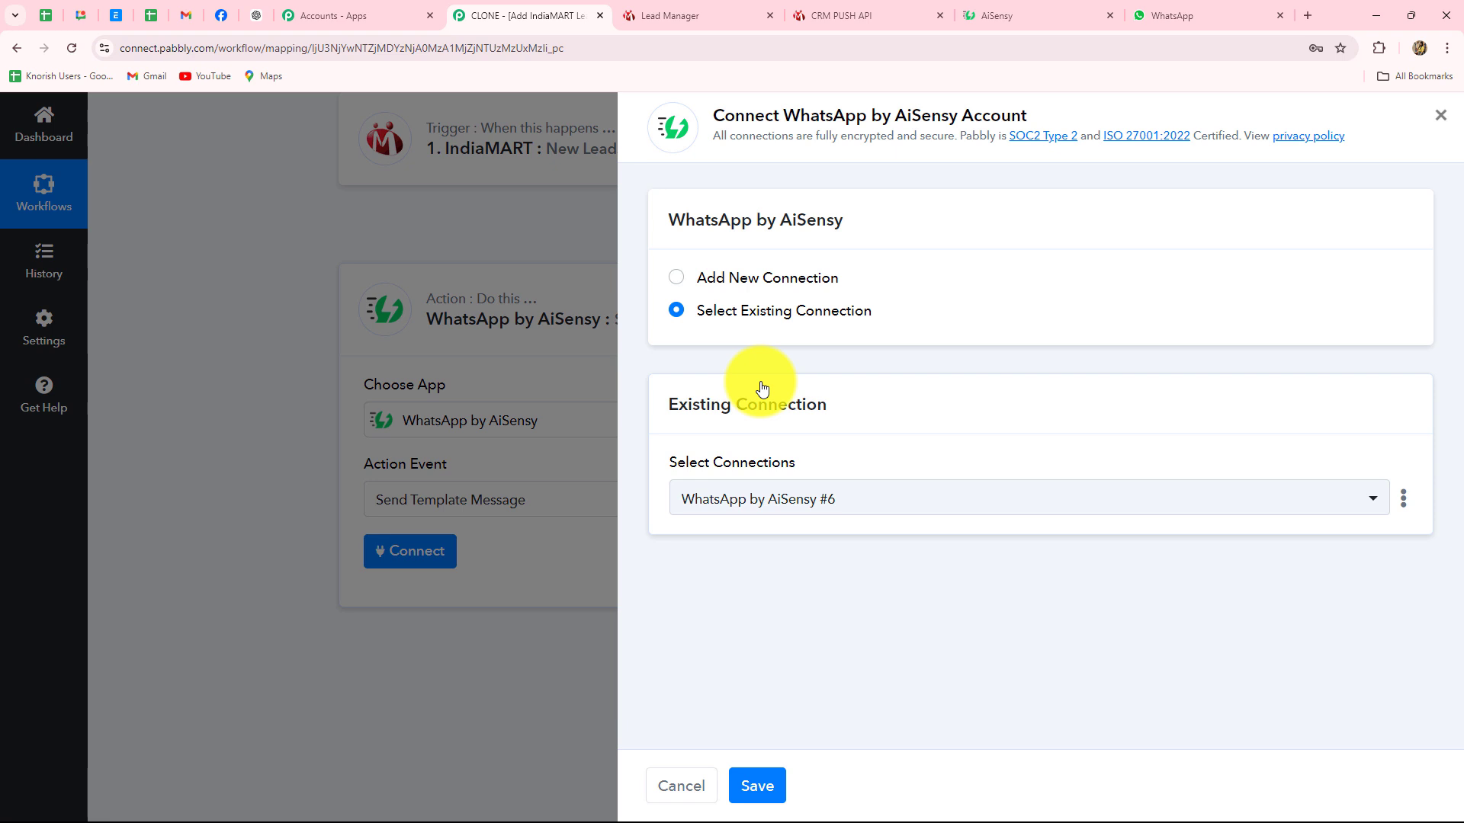
- Choose Add New Connection to create the WhatsApp by AiSensy #7 connection
left_click(678, 279)
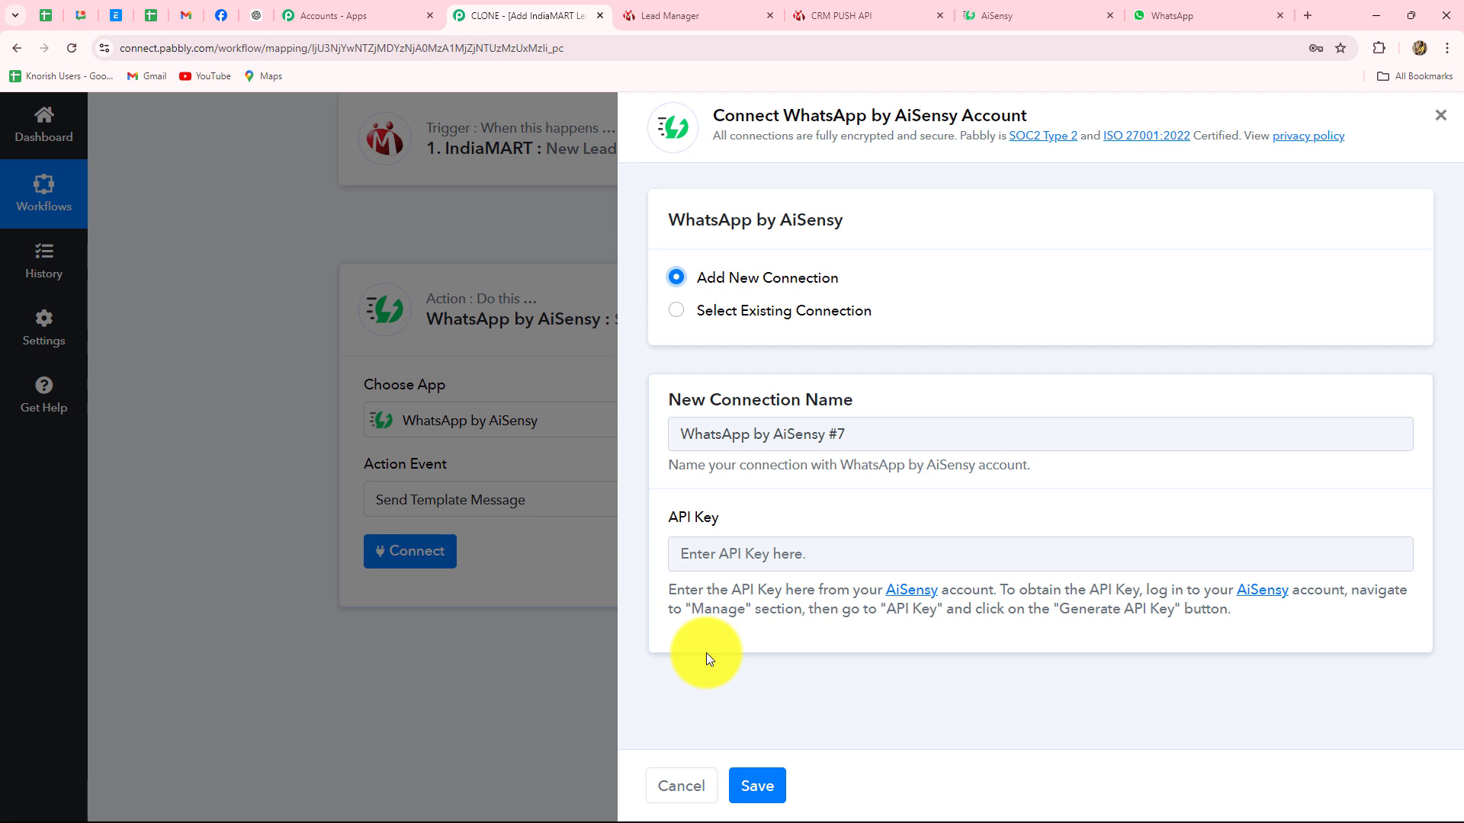
- Copy the account's API key from AiSensy's Manage > API Key page
left_click(1014, 5)
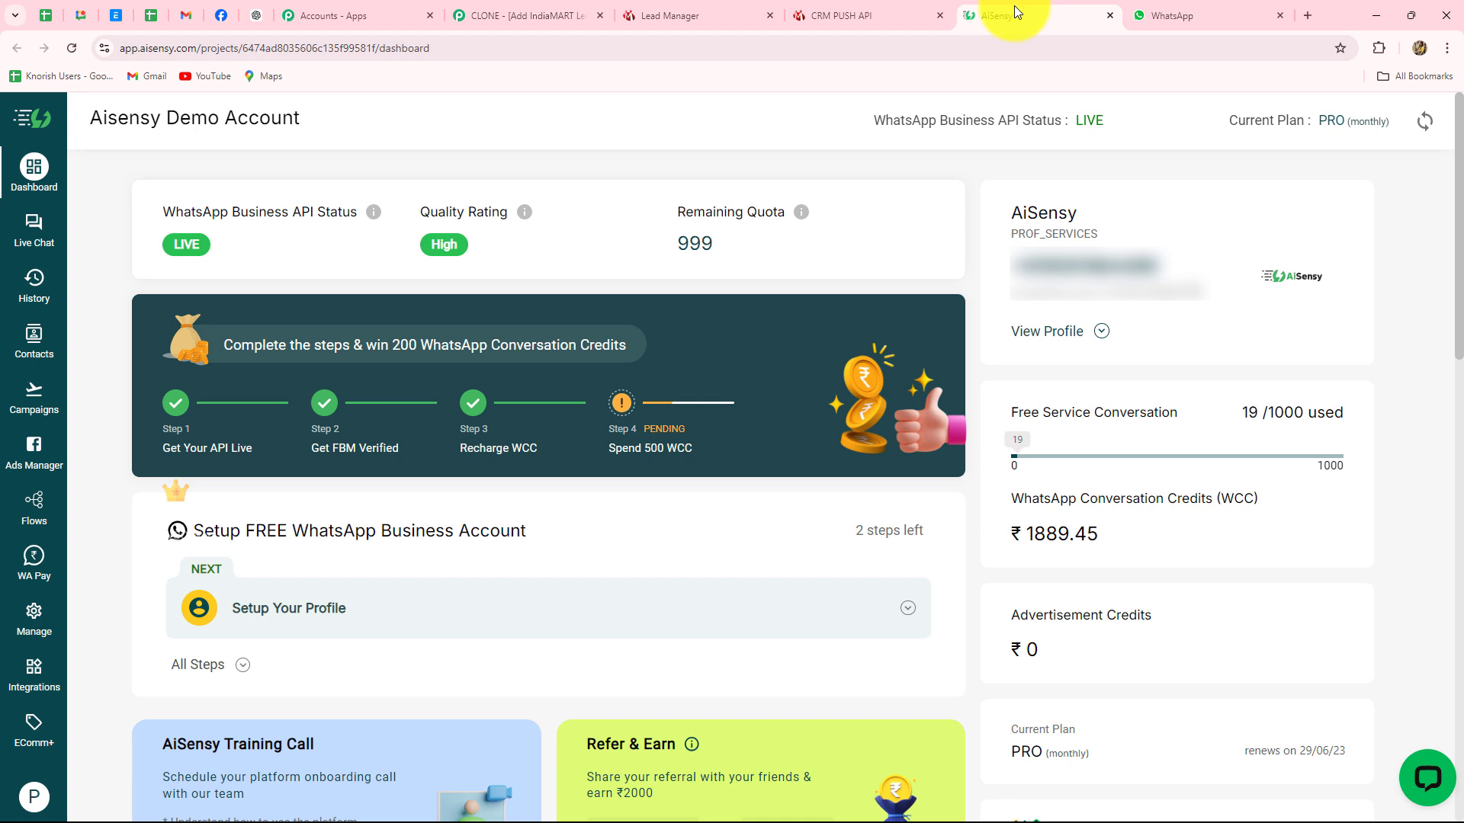
left_click(32, 616)
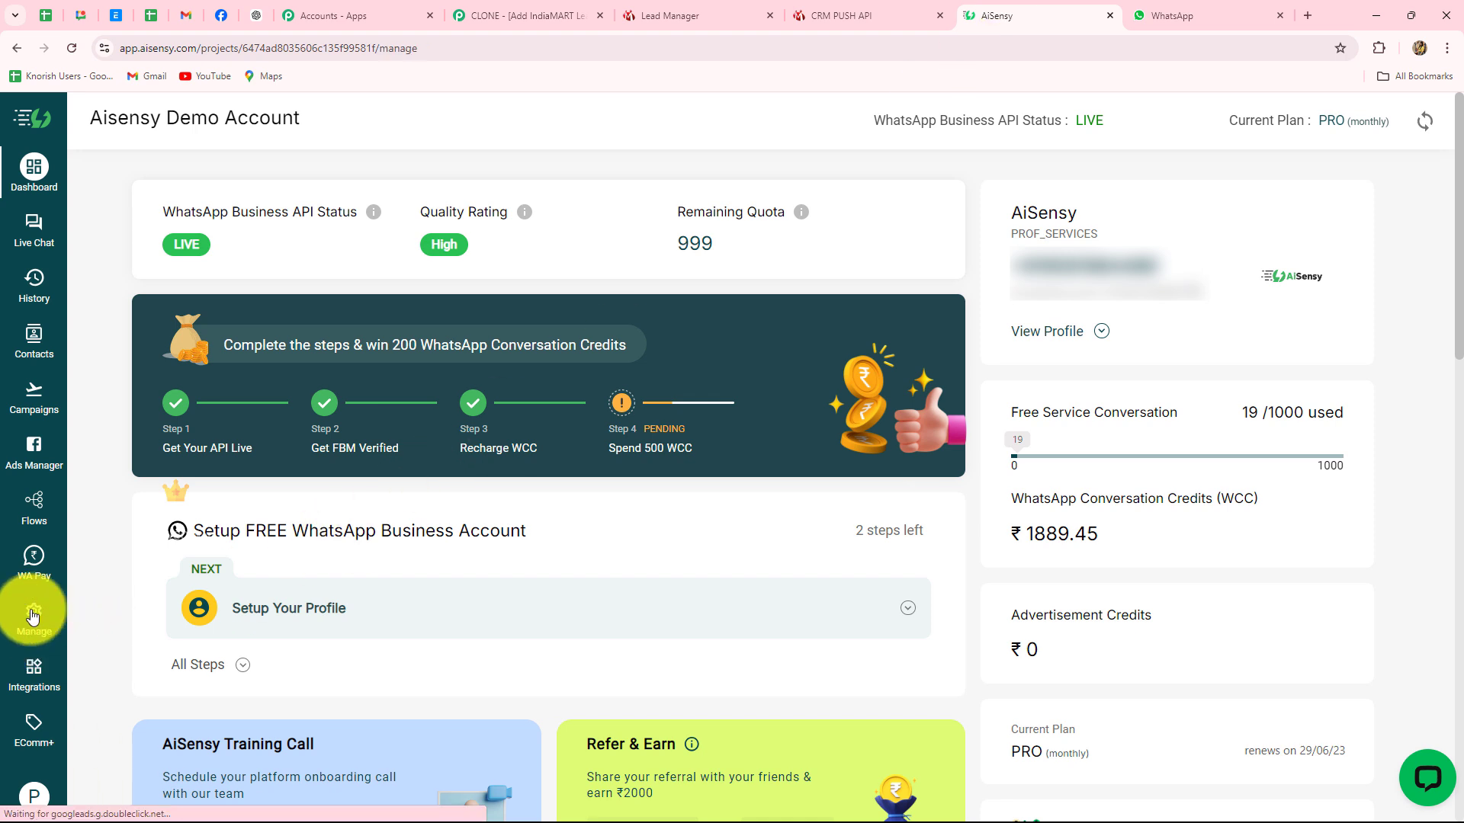
left_click(177, 530)
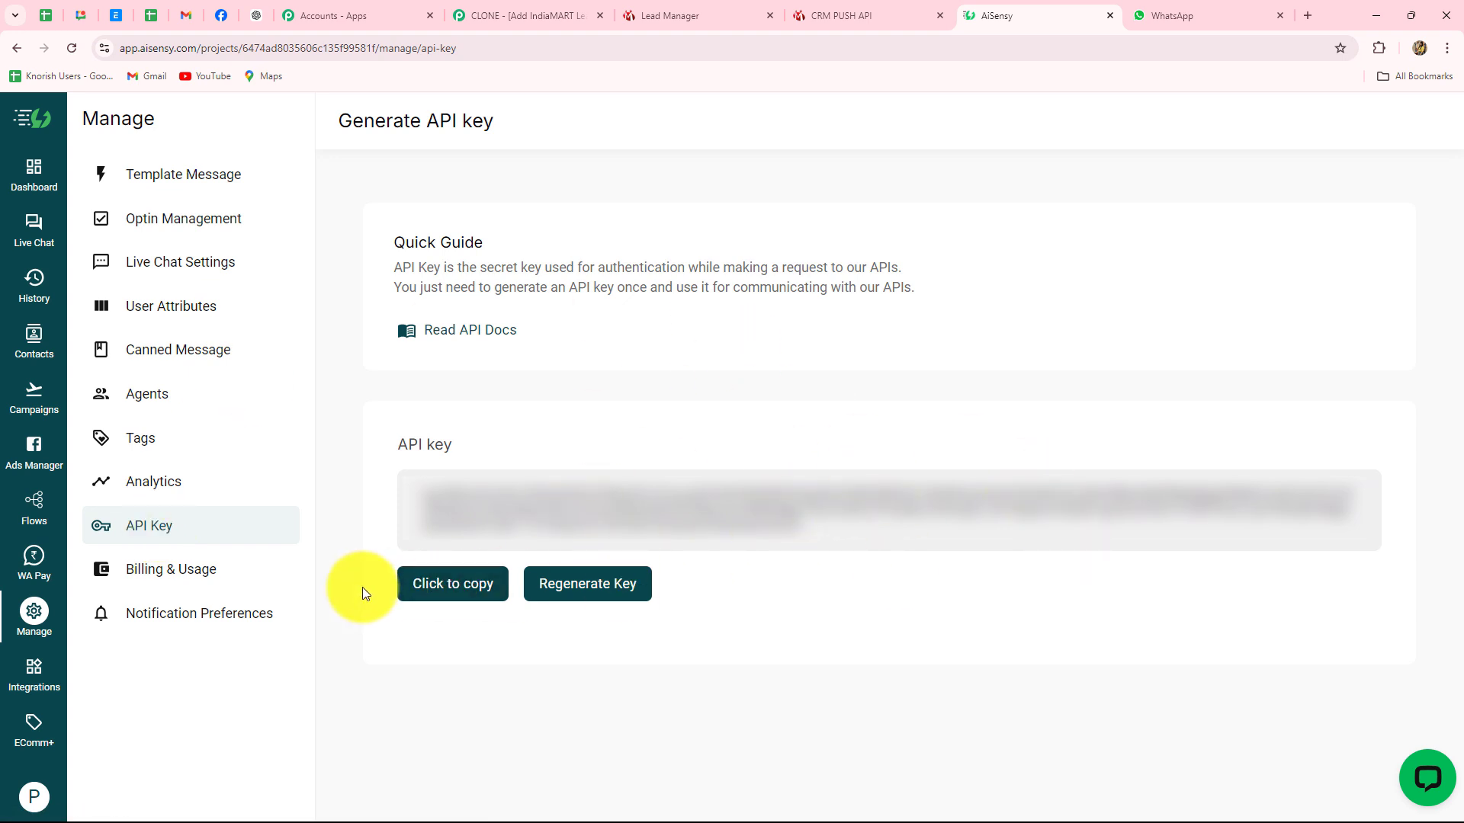
left_click(431, 585)
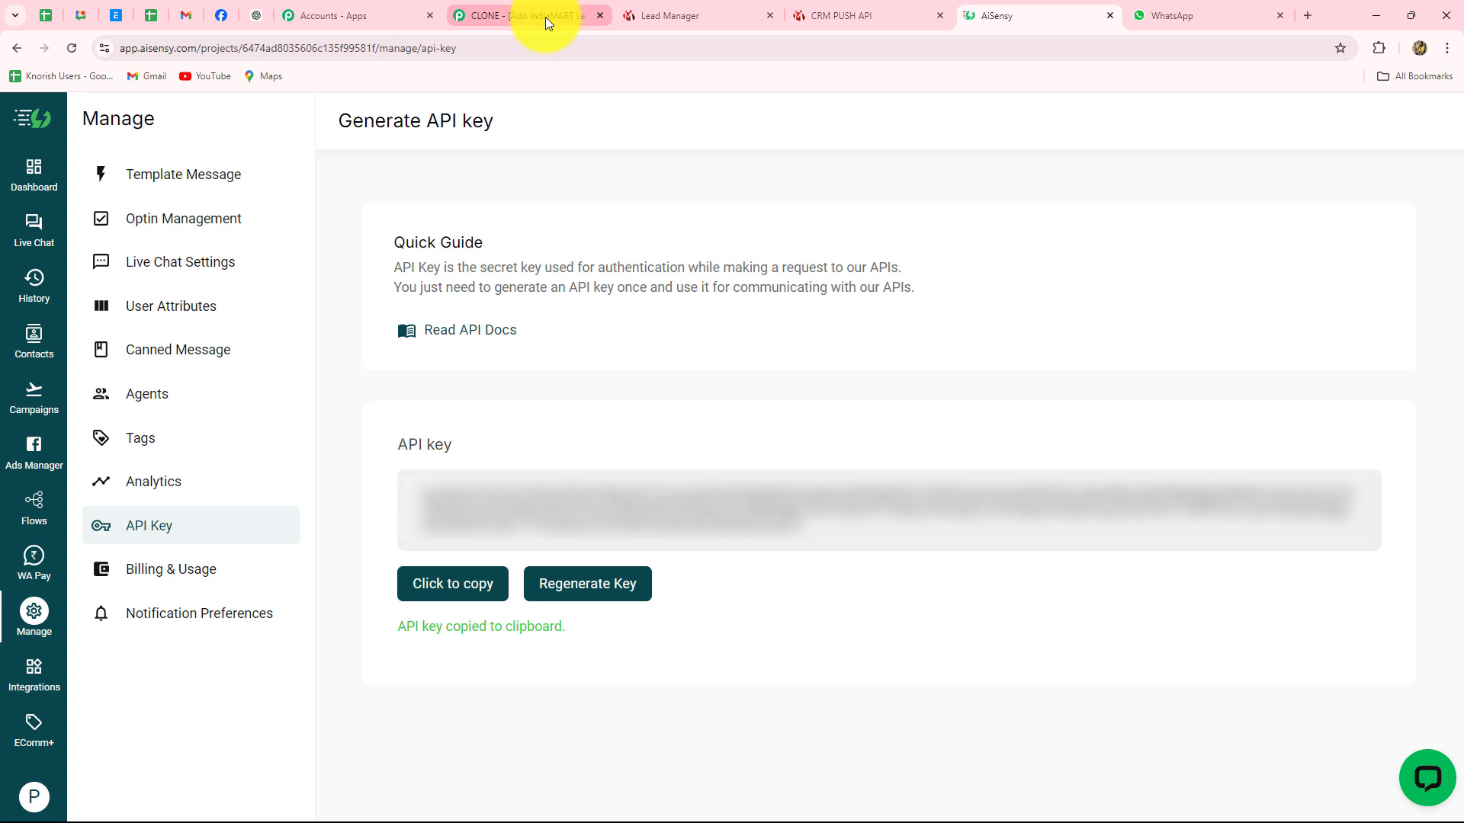
- Paste the copied AiSensy API key into the new connection and save it
left_click(518, 16)
left_click(703, 552)
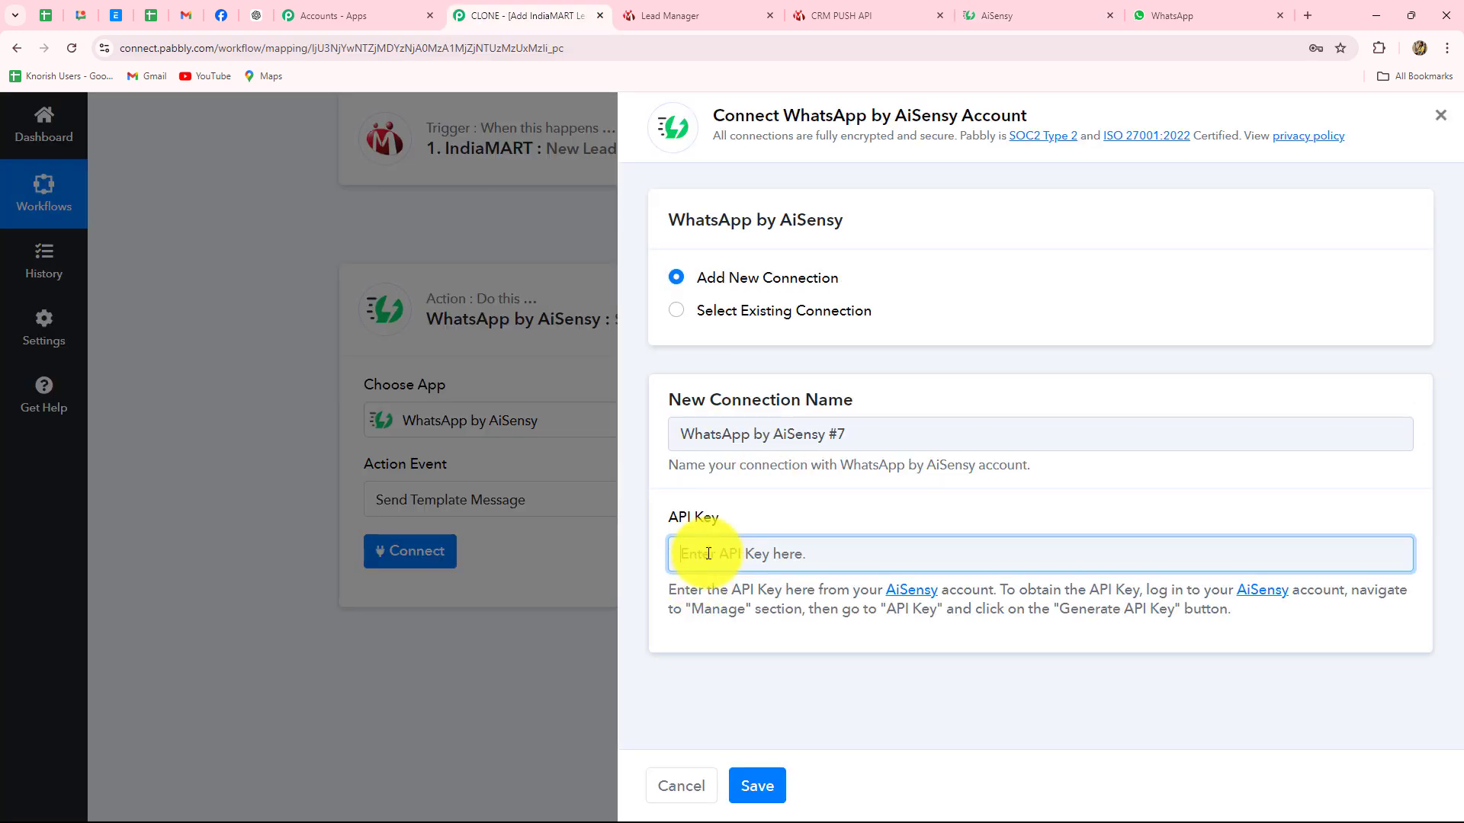
key("ctrl+v")
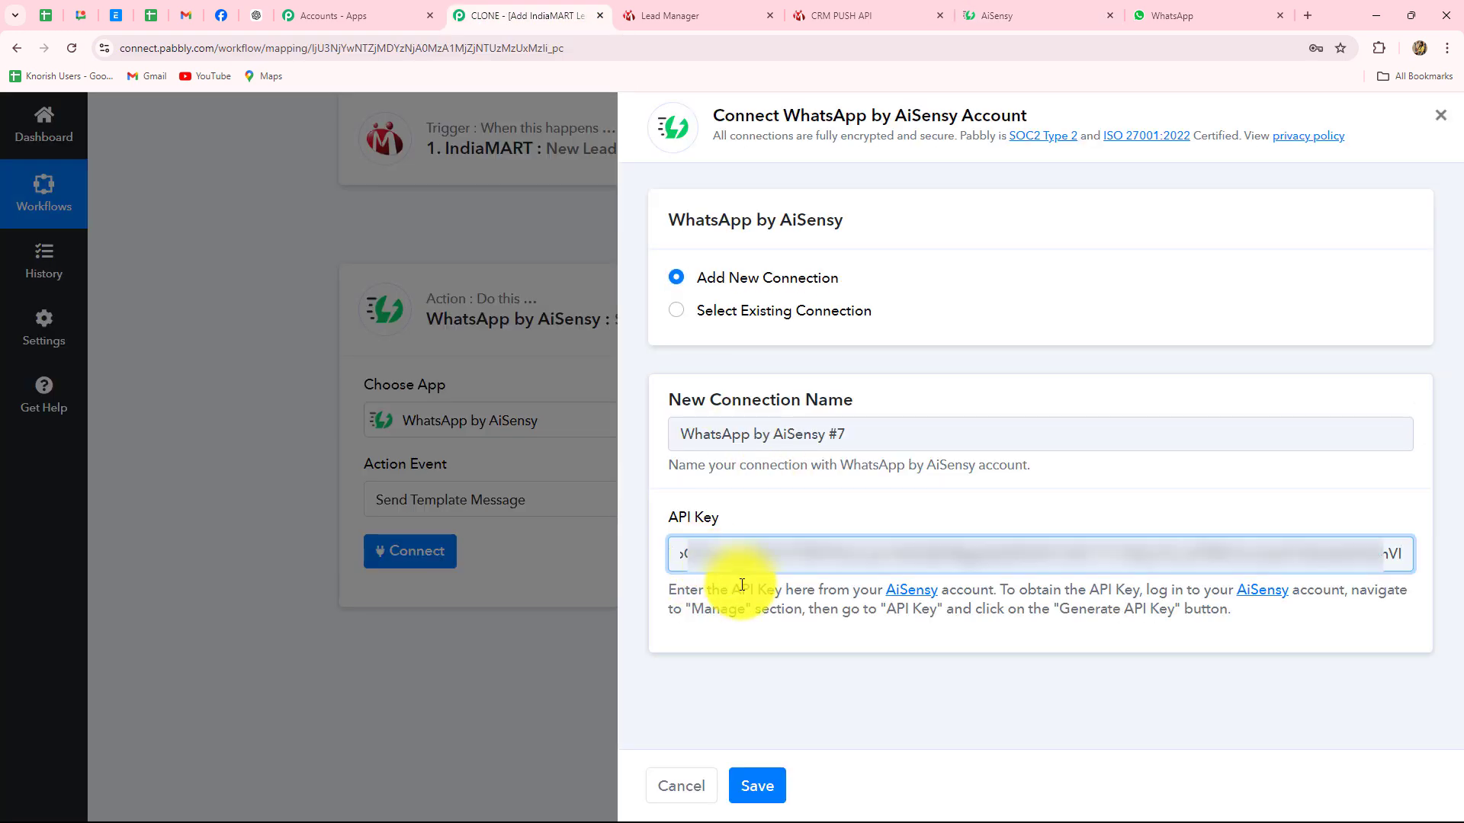
left_click(770, 784)
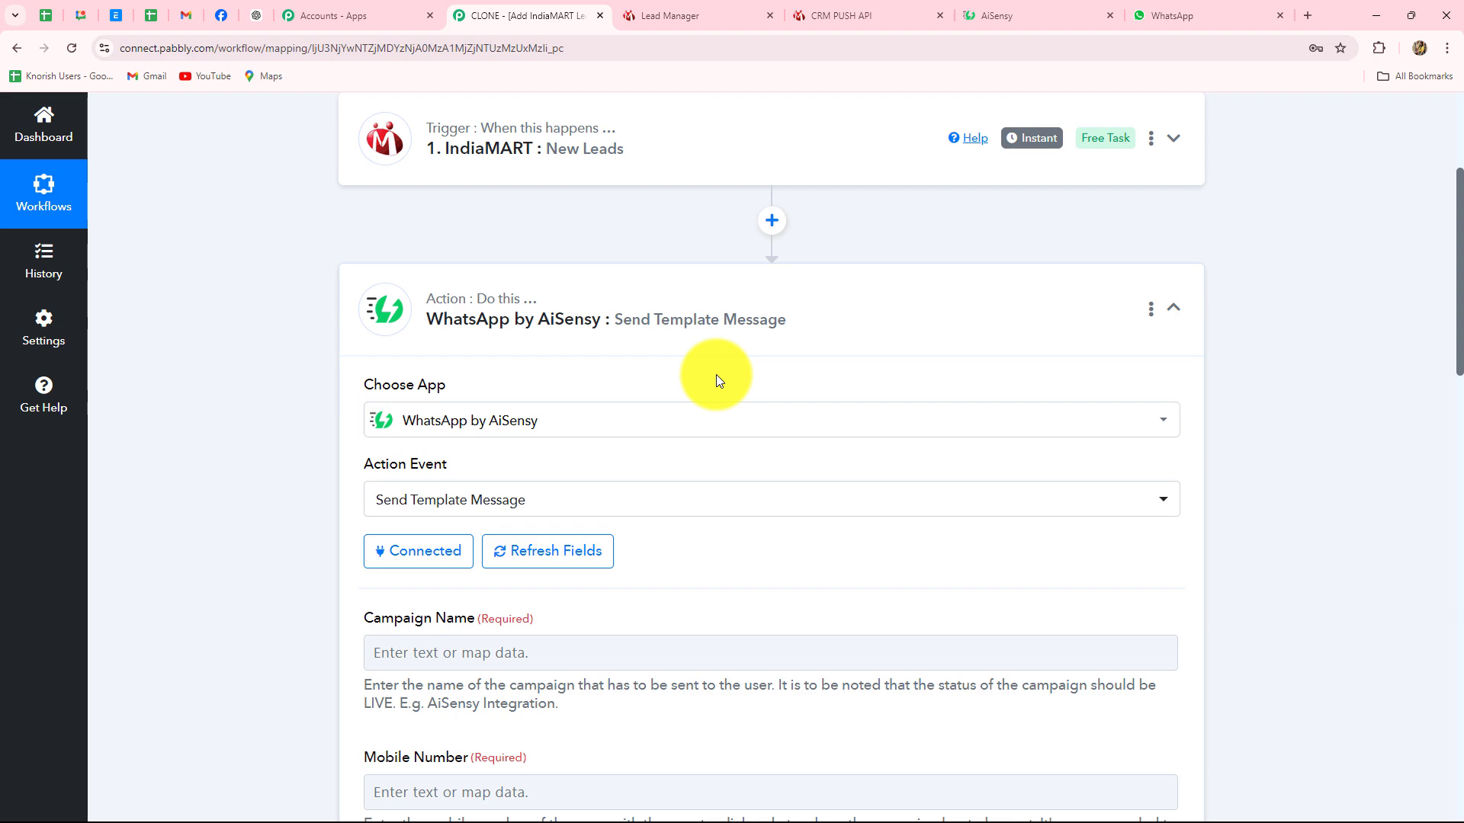
scroll(716, 373, "down", 8)
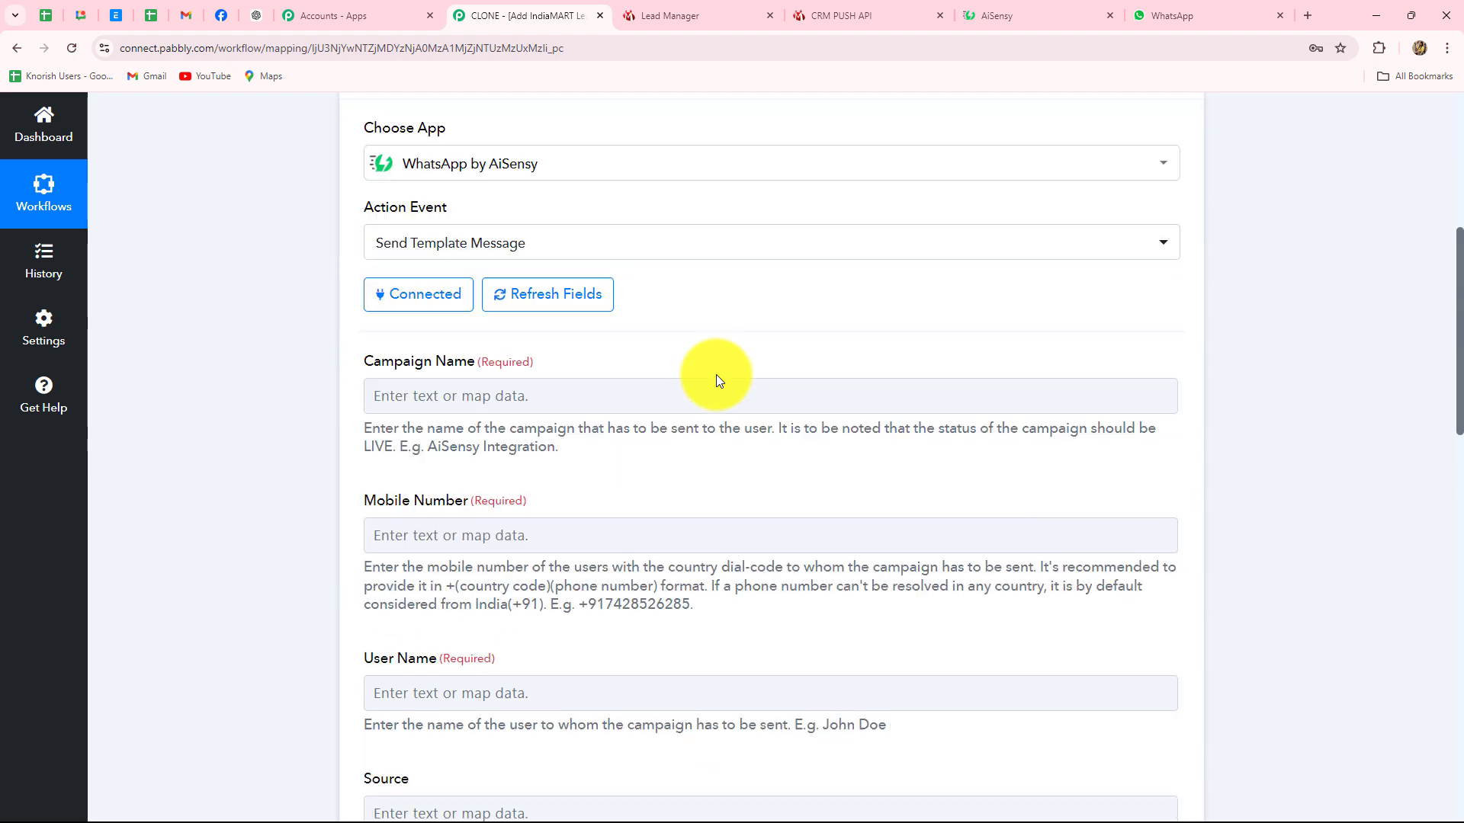
scroll(715, 379, "up", 3)
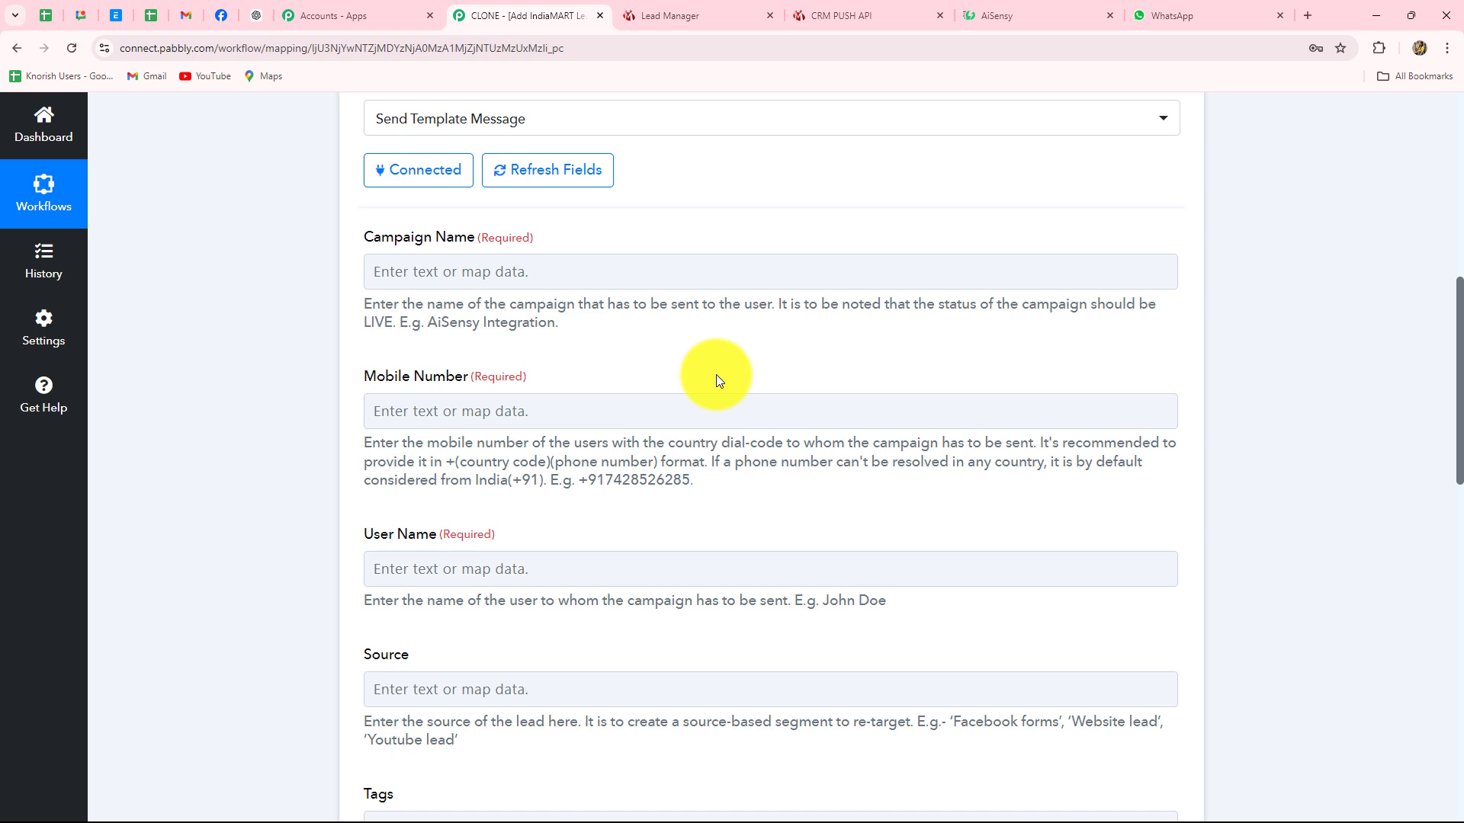
left_click(432, 275)
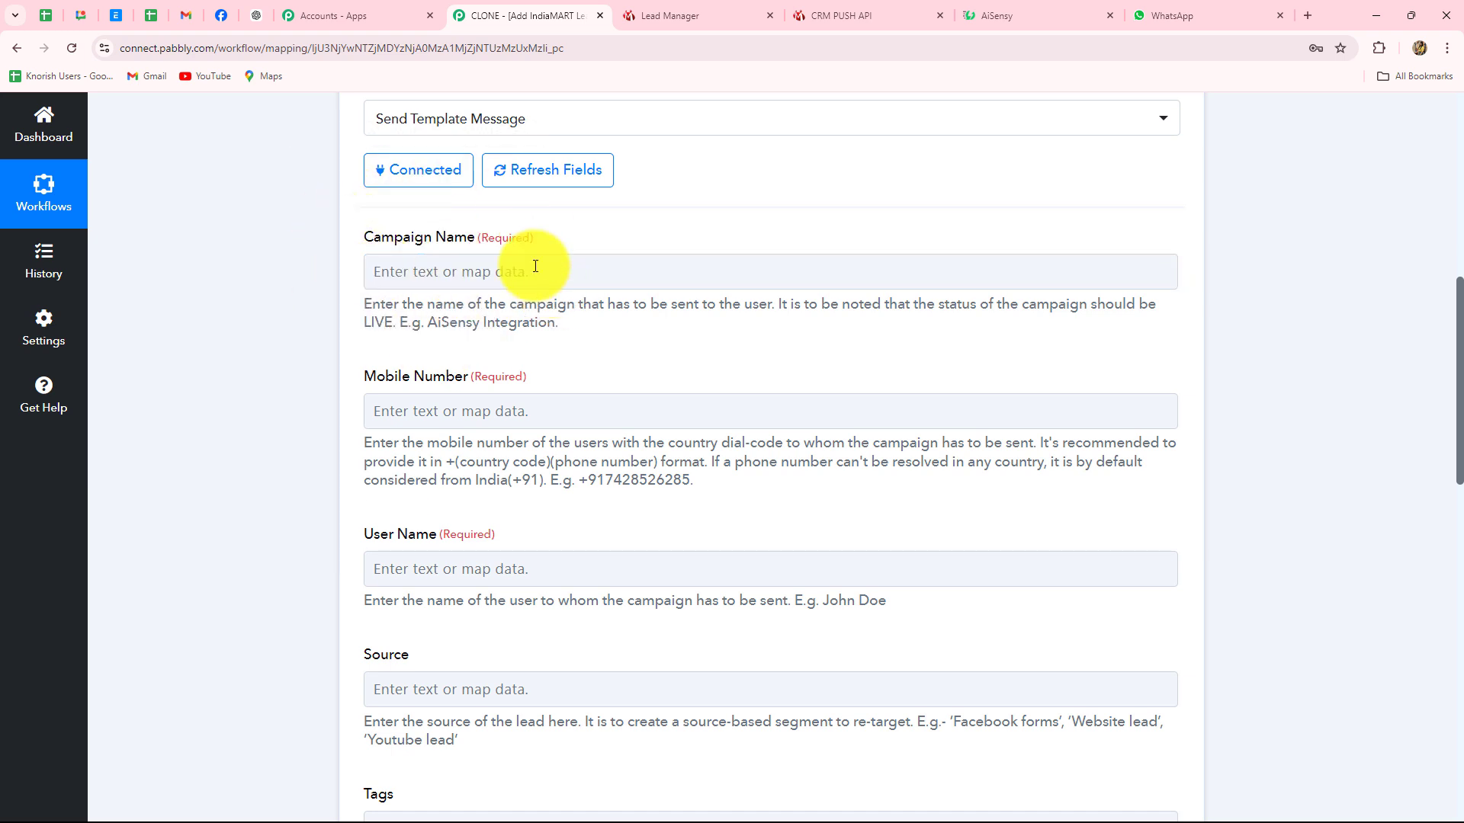
- Preview the real_estate_inquiry template from AiSensy's All templates list
left_click(1042, 22)
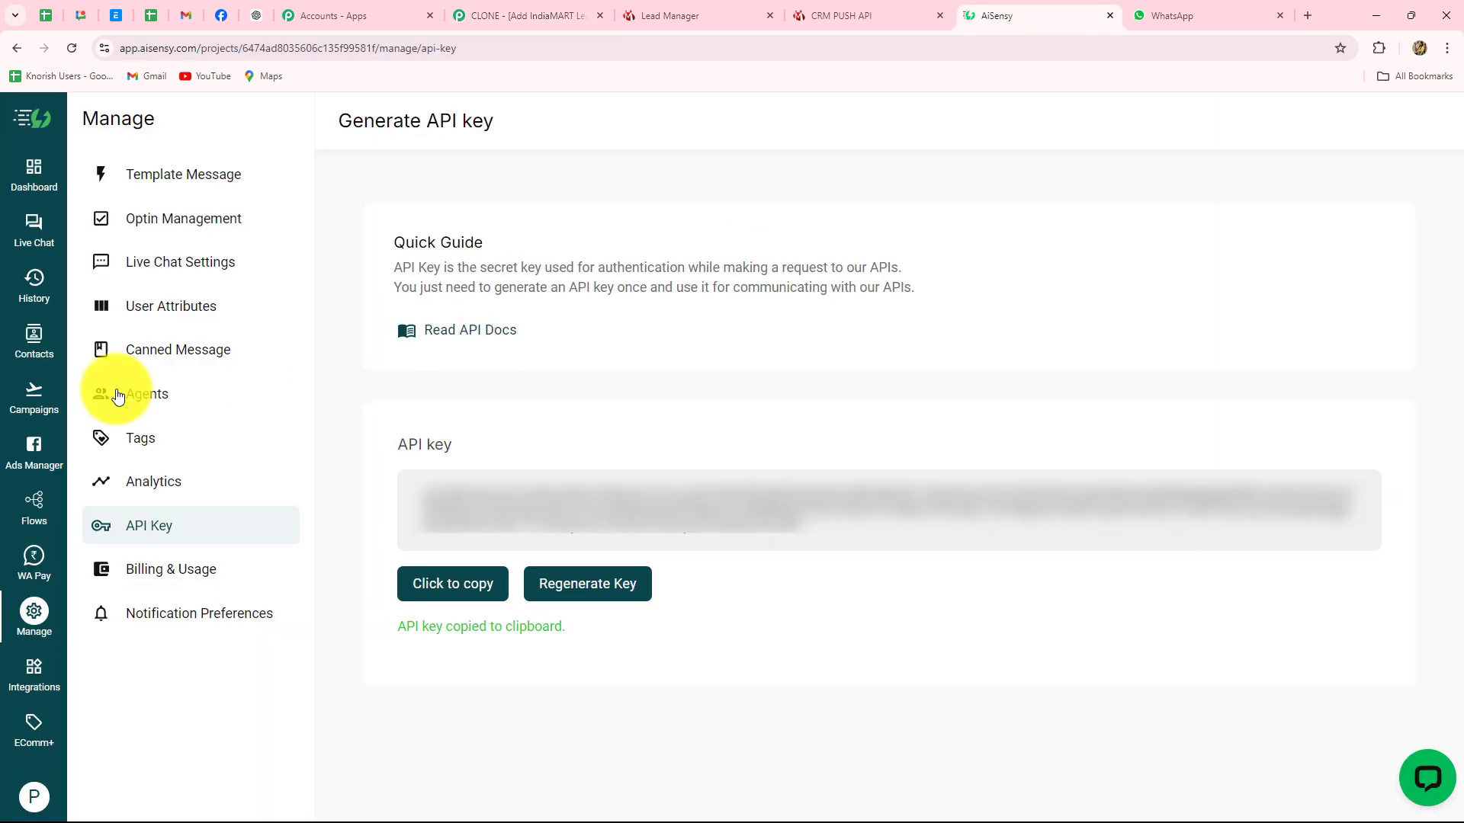
left_click(174, 180)
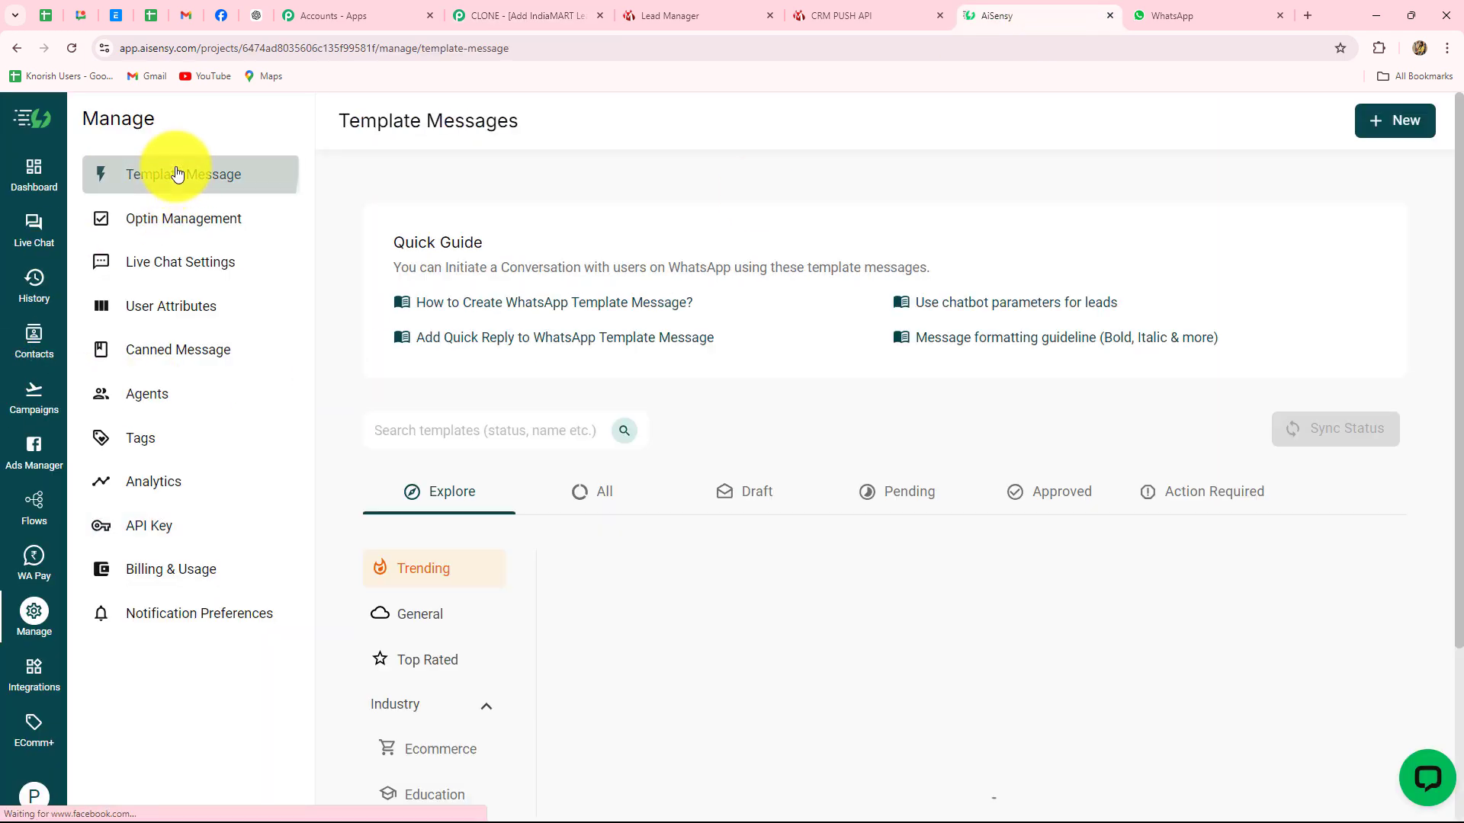
left_click(653, 492)
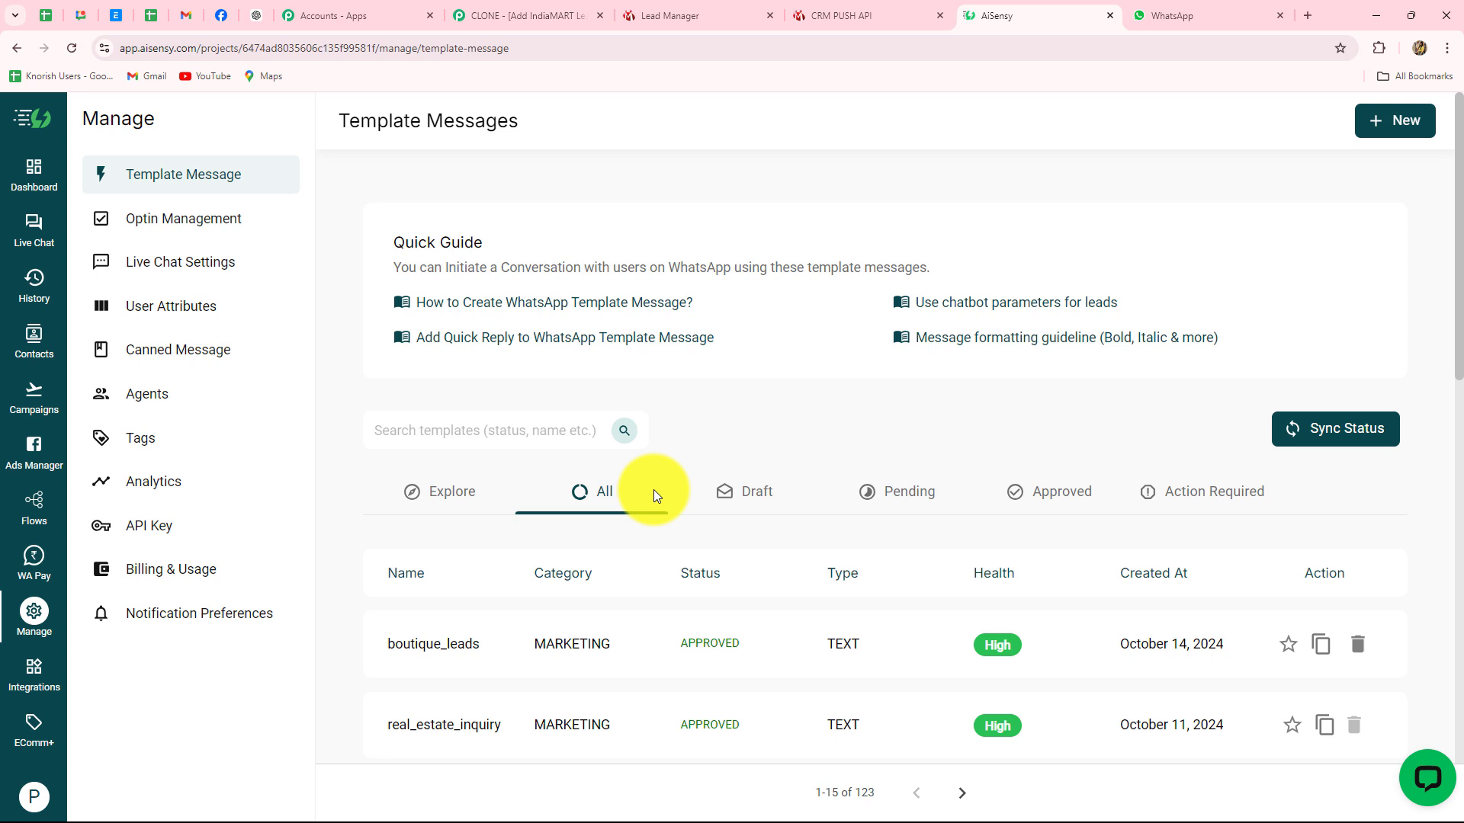
scroll(653, 494, "down", 6)
scroll(644, 581, "up", 5)
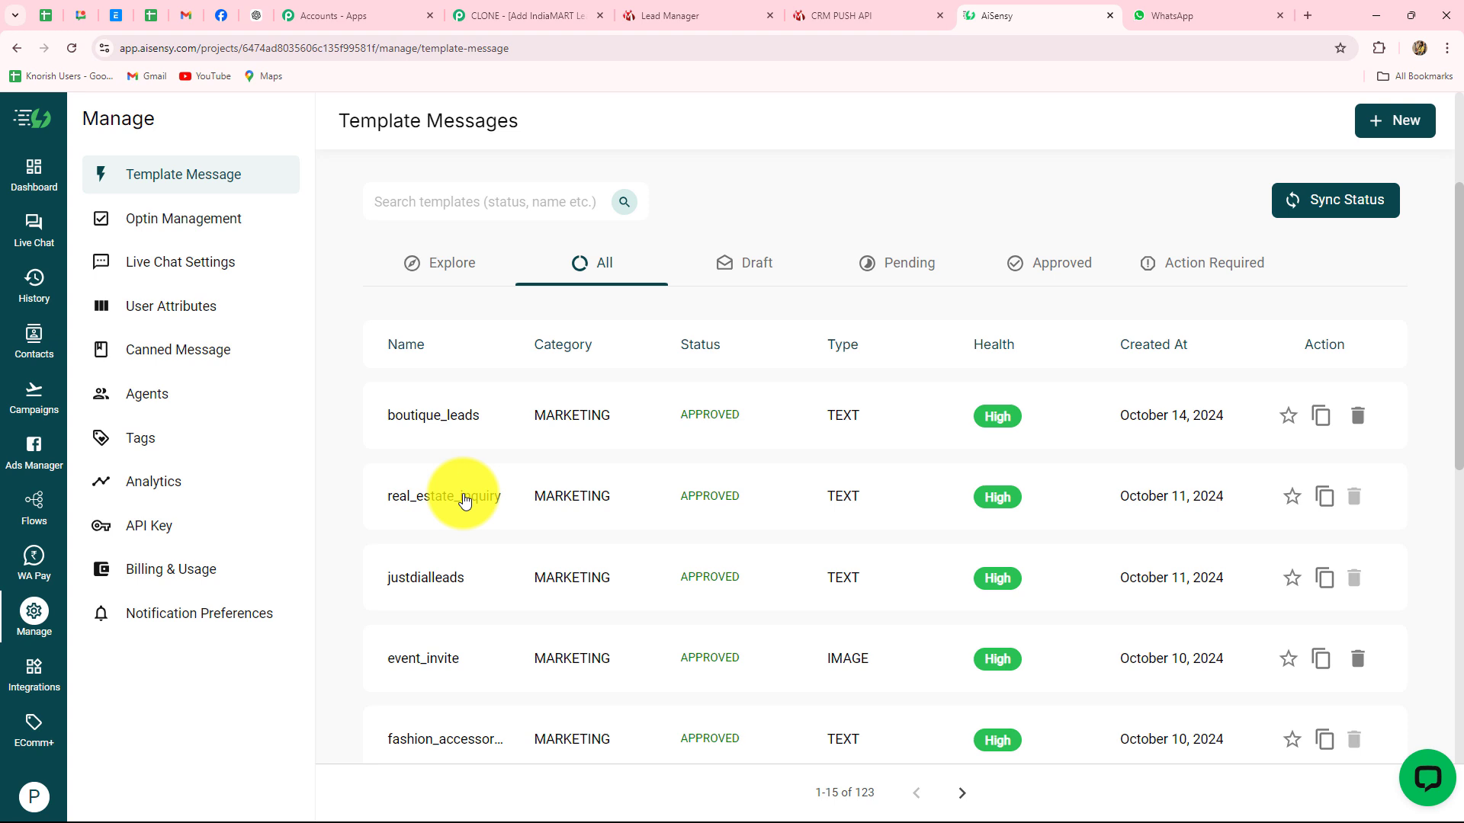
left_click(464, 499)
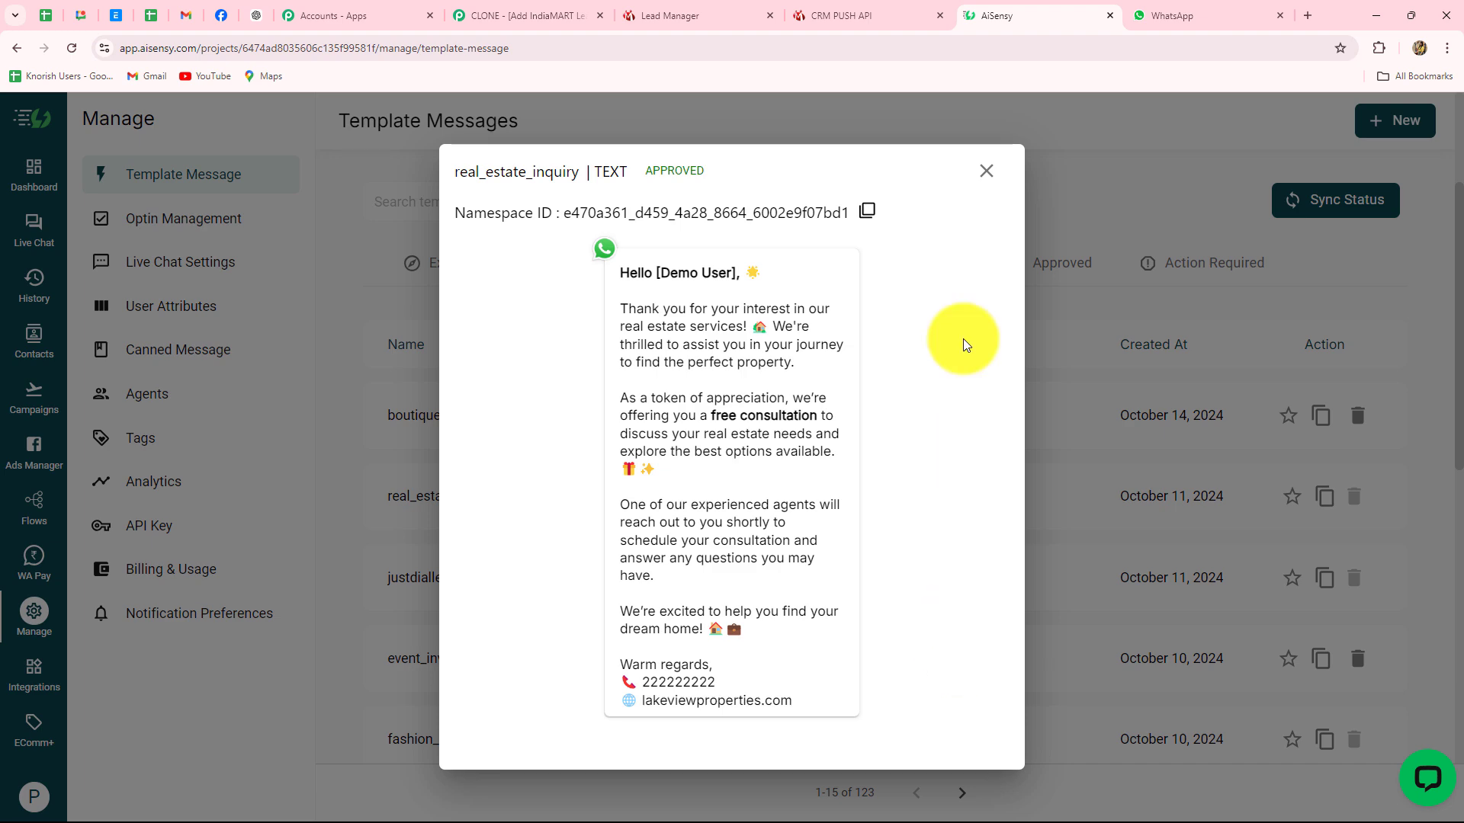
left_click(986, 171)
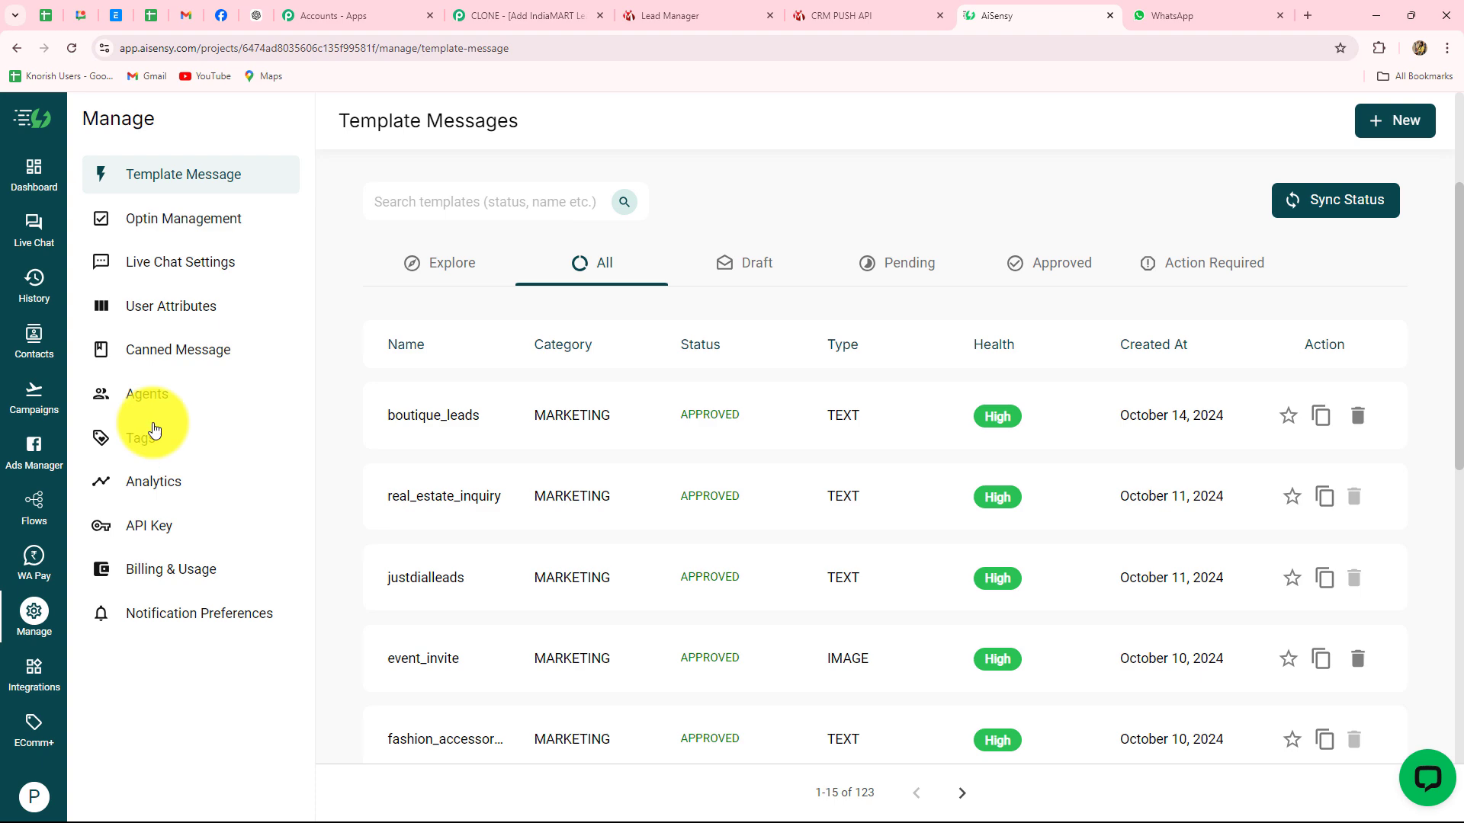
- Launch a live API campaign named Real Estate Agency using the real_estate_inquiry template
left_click(42, 410)
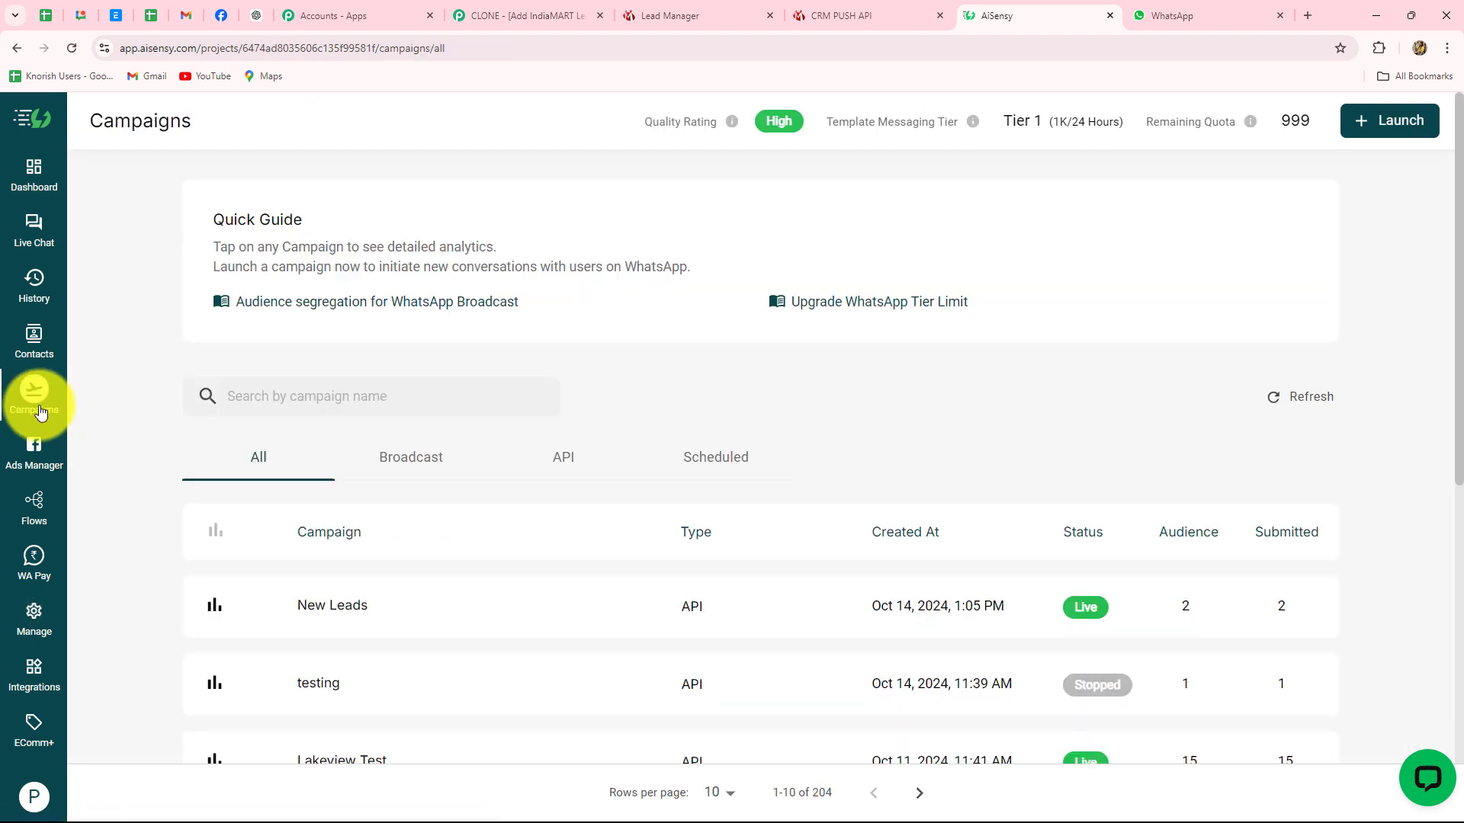
left_click(1388, 123)
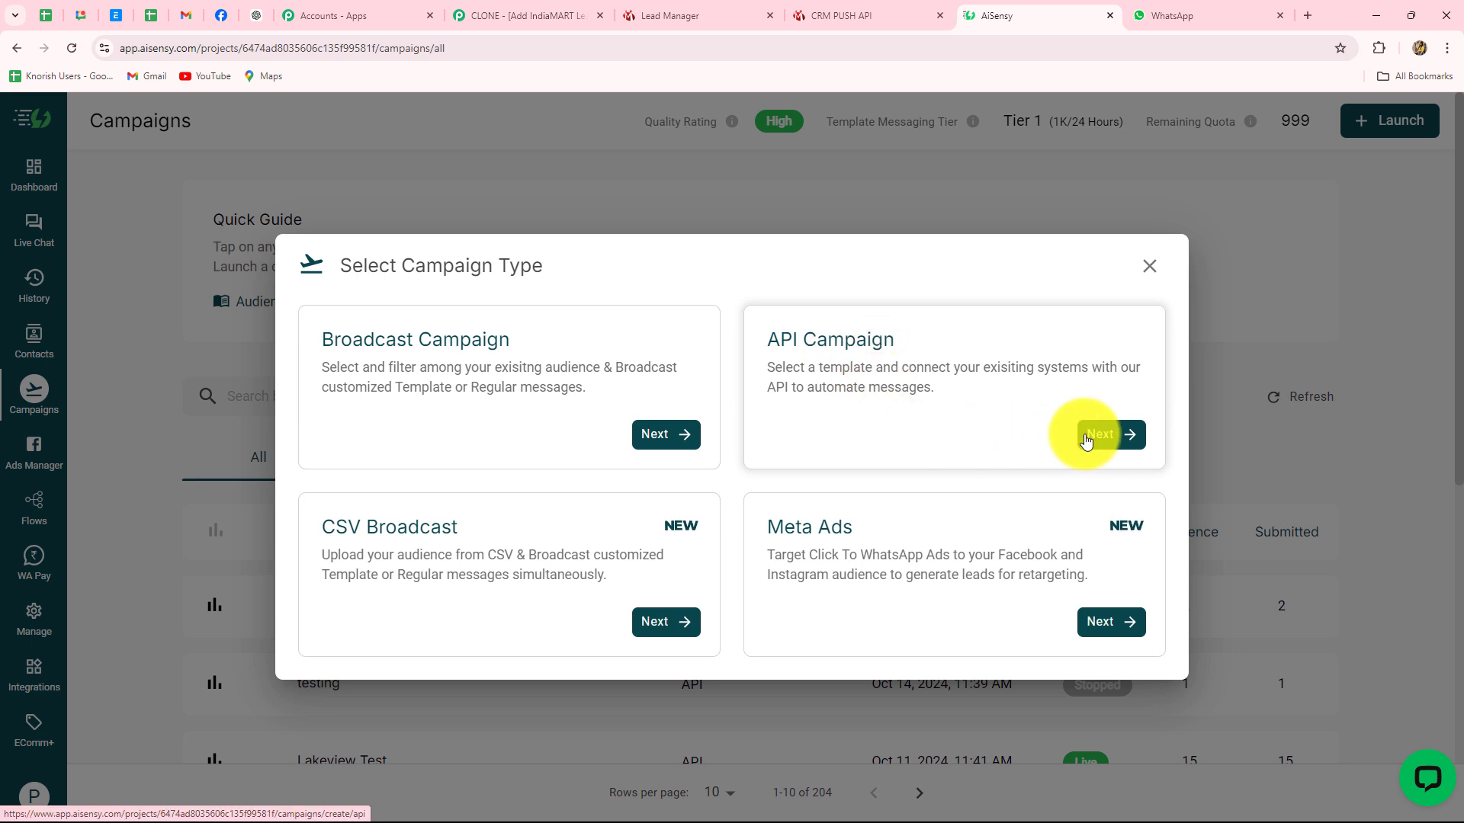
left_click(1102, 434)
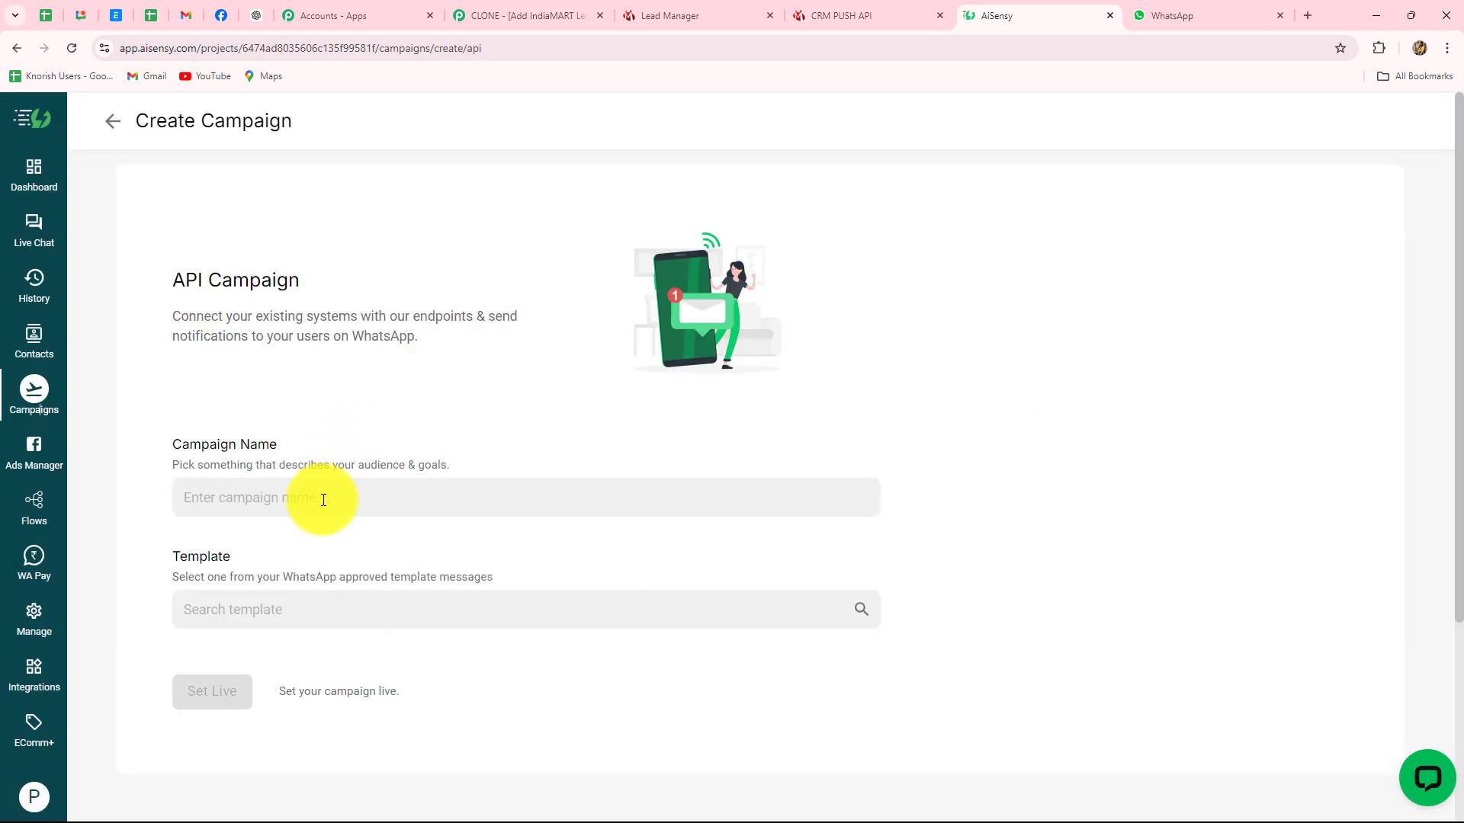
left_click(323, 500)
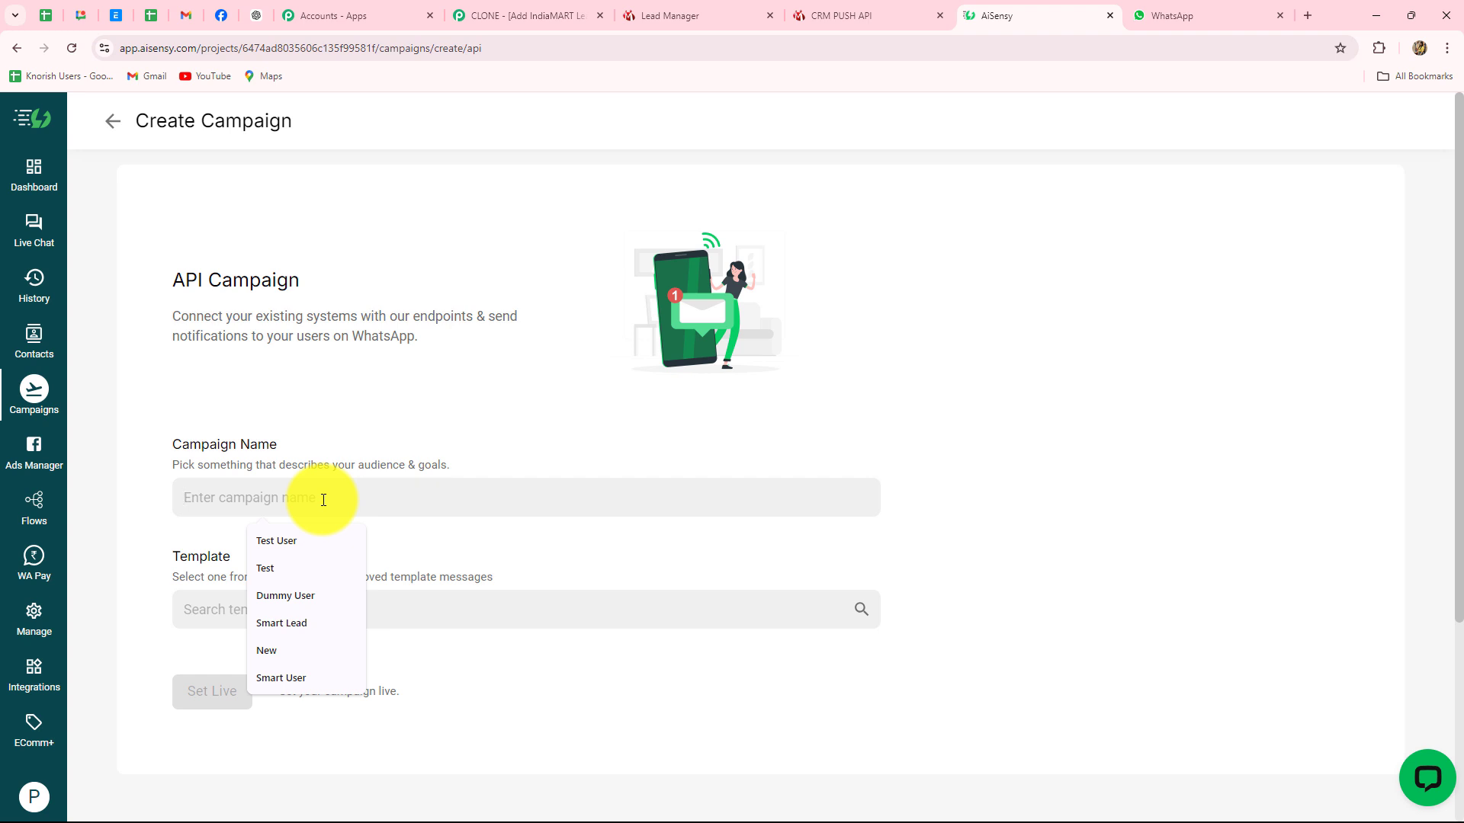
type("Real Estate Agency")
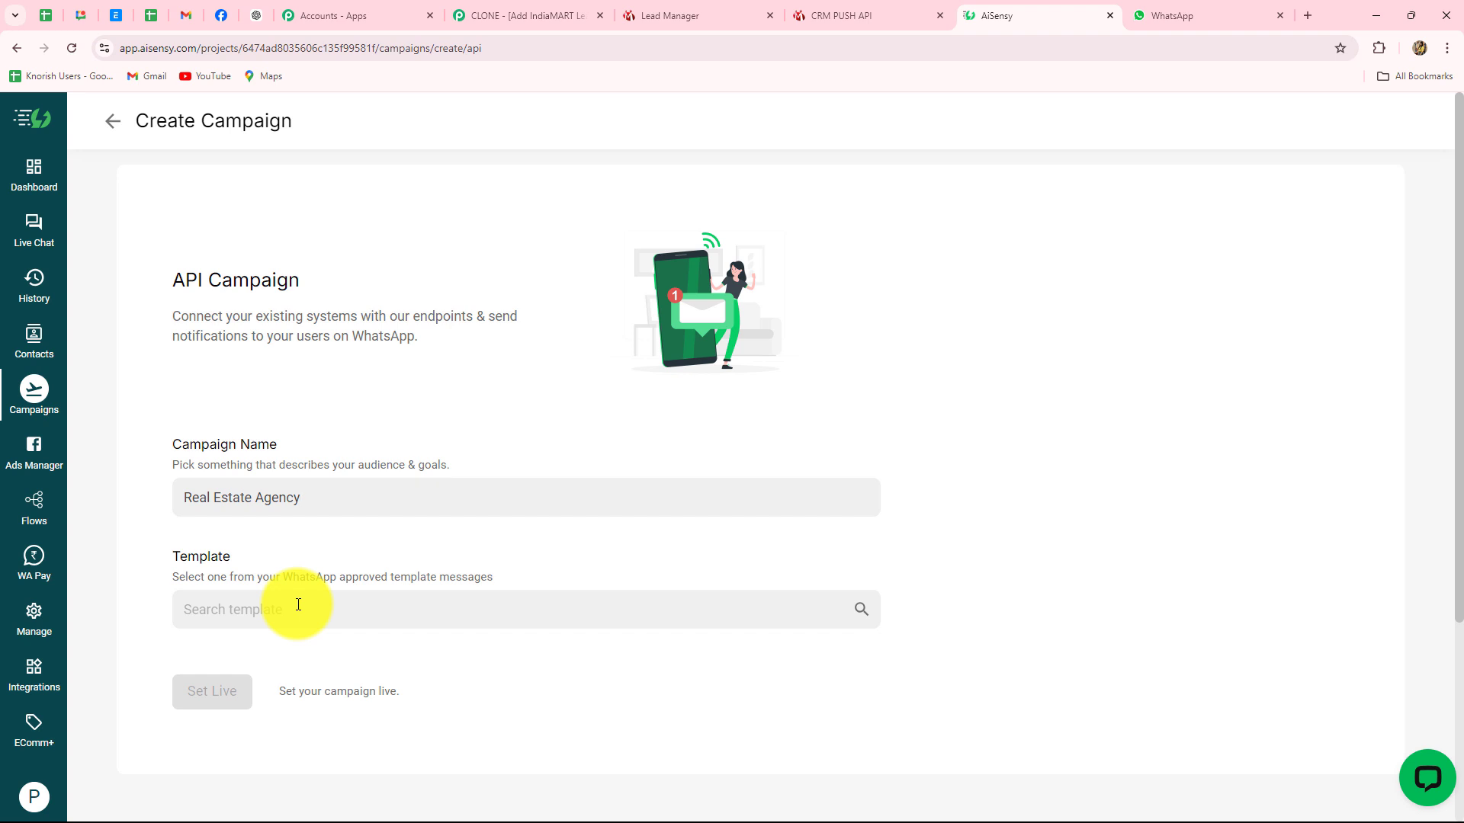
left_click(298, 605)
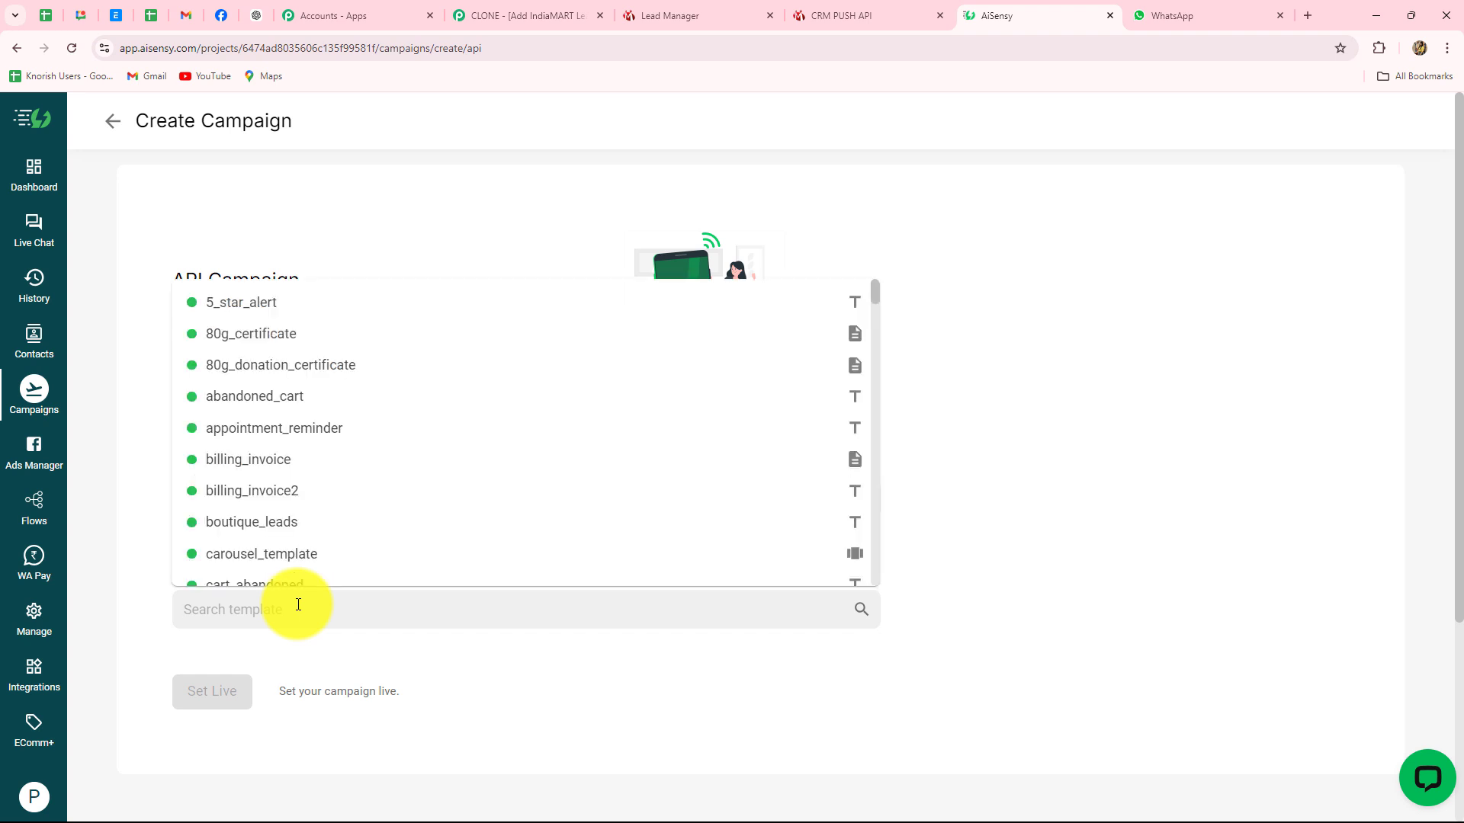
type("rea")
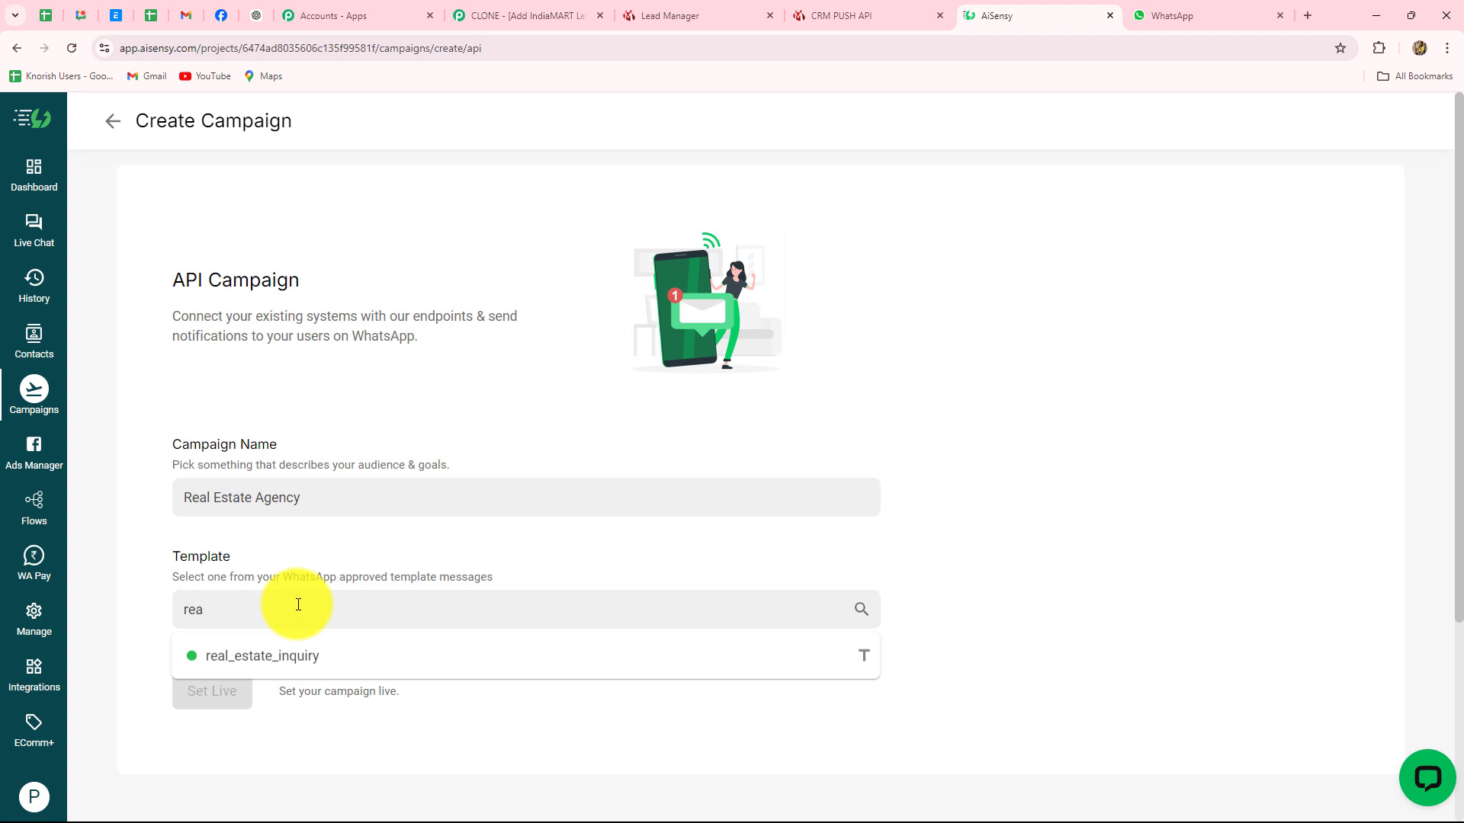
left_click(263, 657)
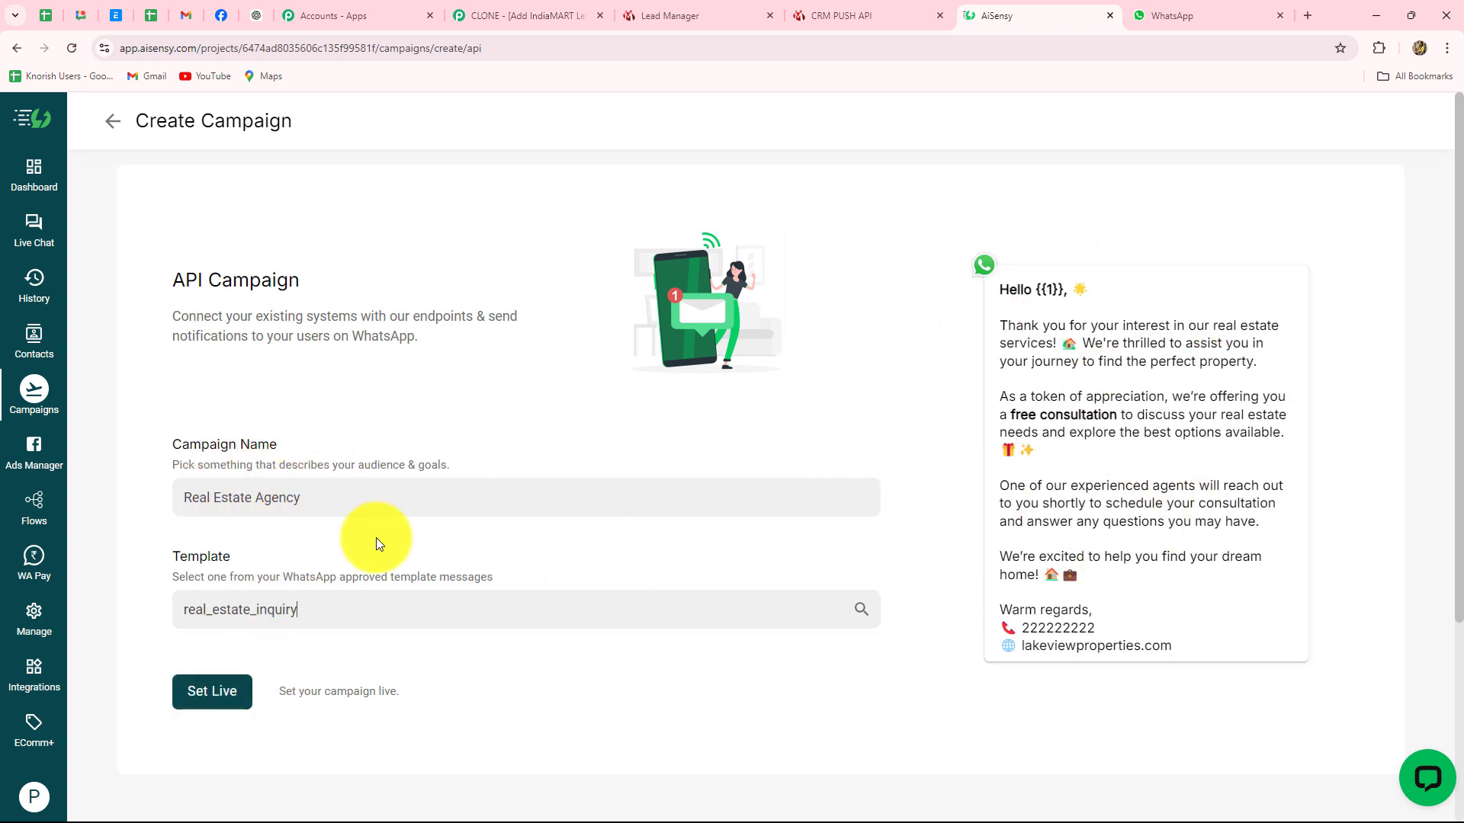
left_click(214, 692)
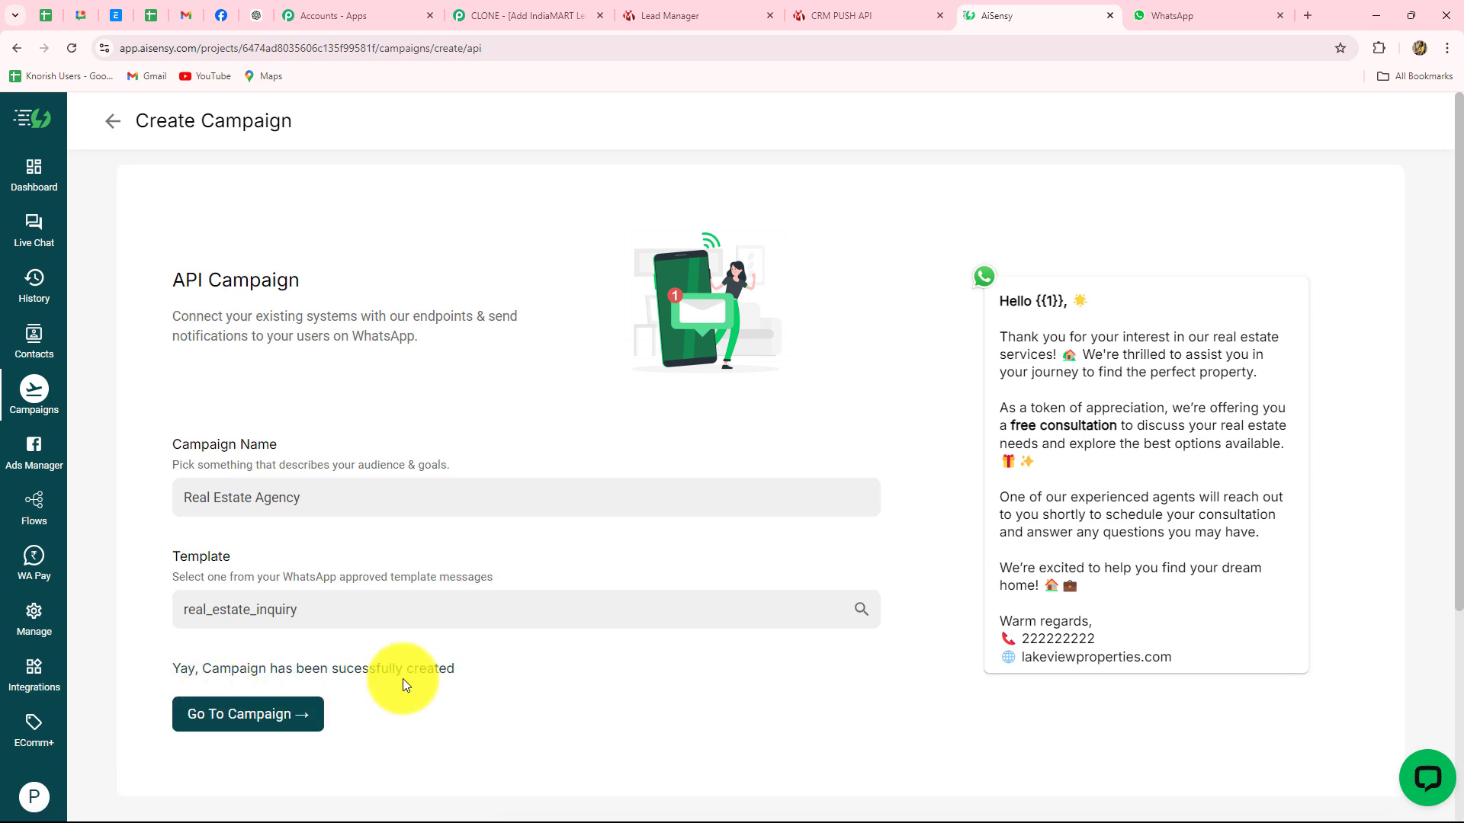
left_click(262, 712)
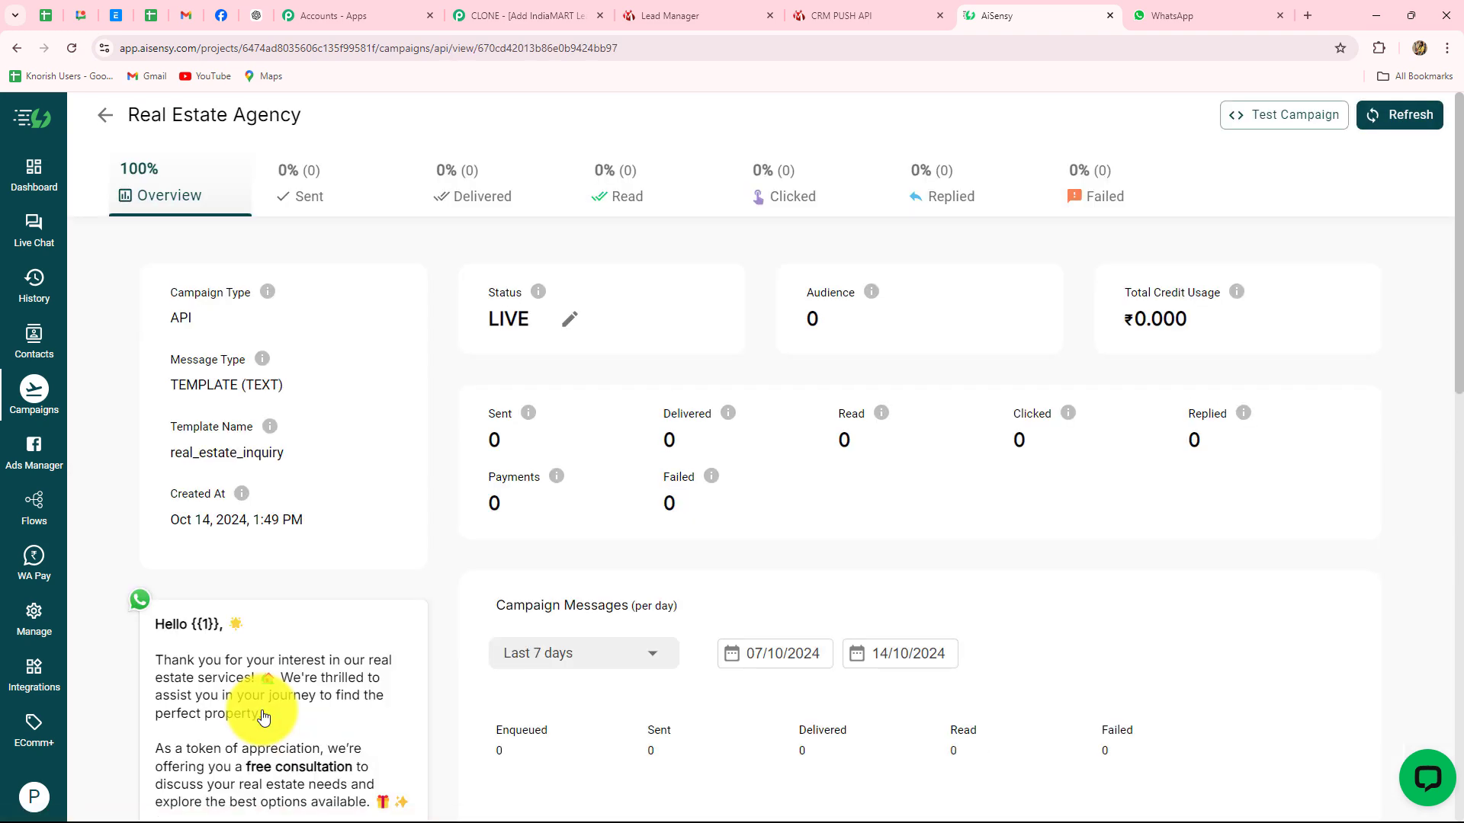
- Reopen the Real Estate Agency campaign from the refreshed list and copy its name
scroll(355, 383, "down", 4)
scroll(355, 383, "up", 4)
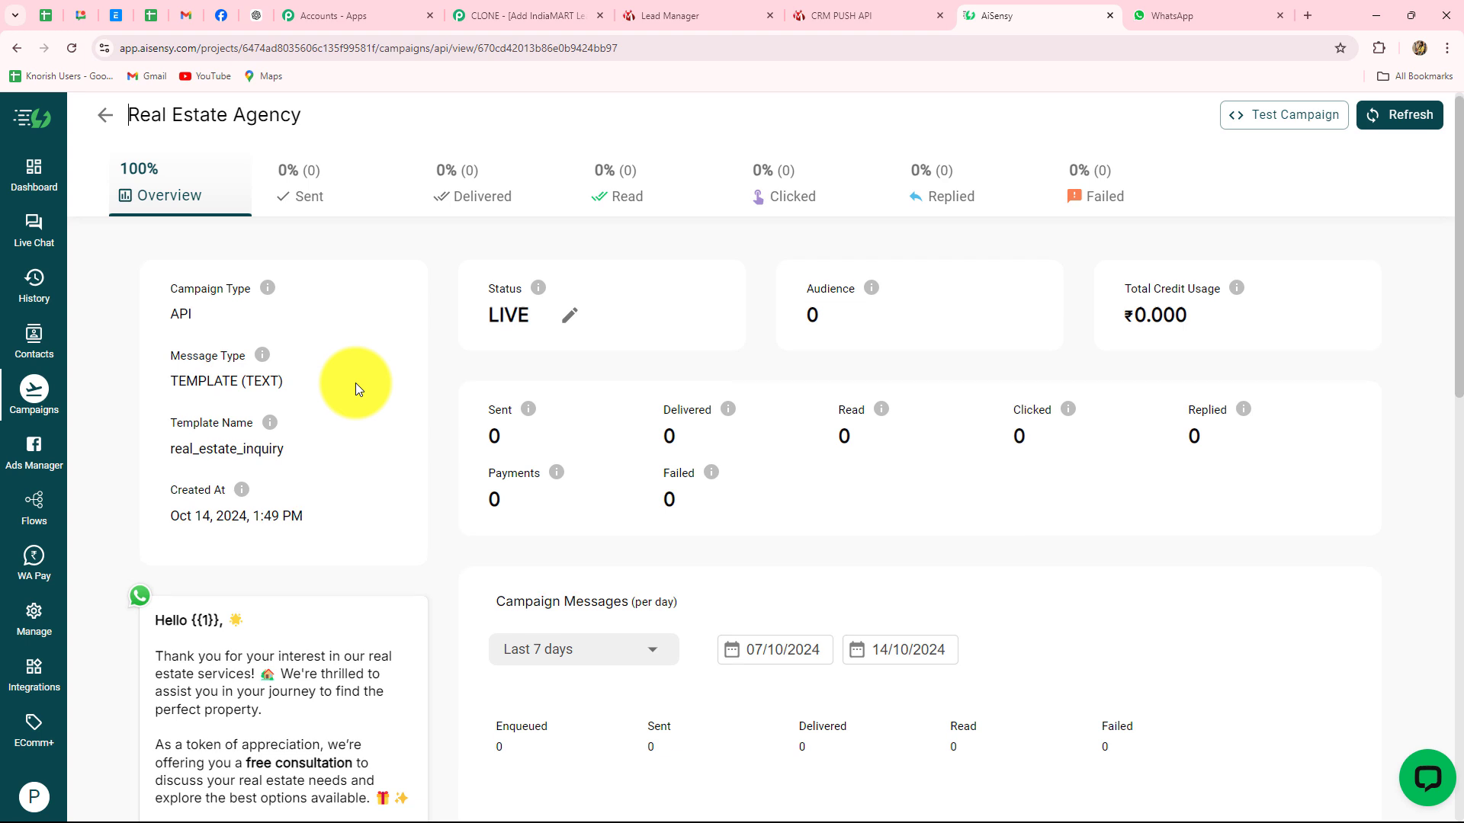
left_click(26, 49)
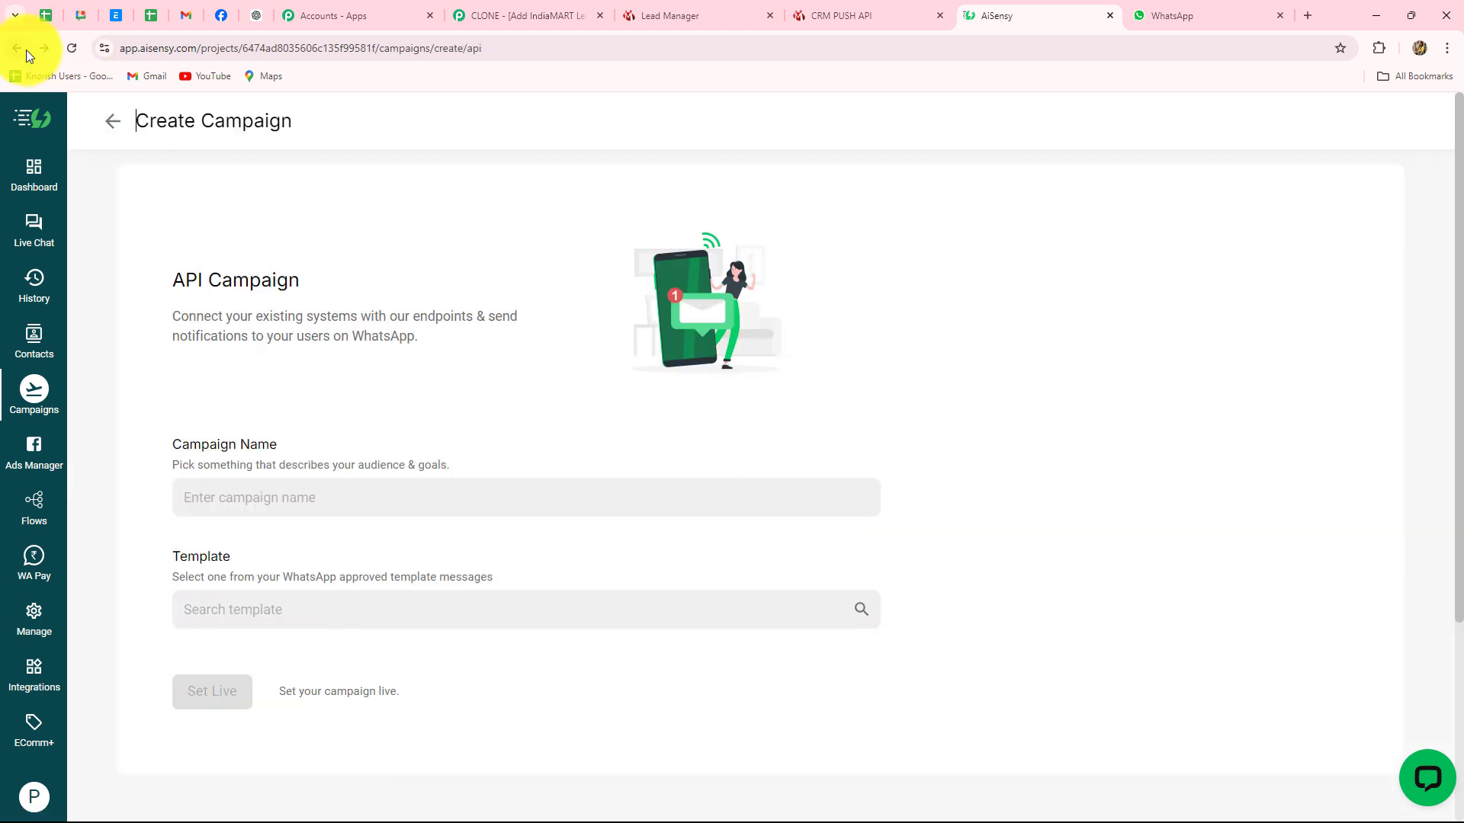
left_click(26, 49)
scroll(366, 580, "down", 2)
left_click(72, 48)
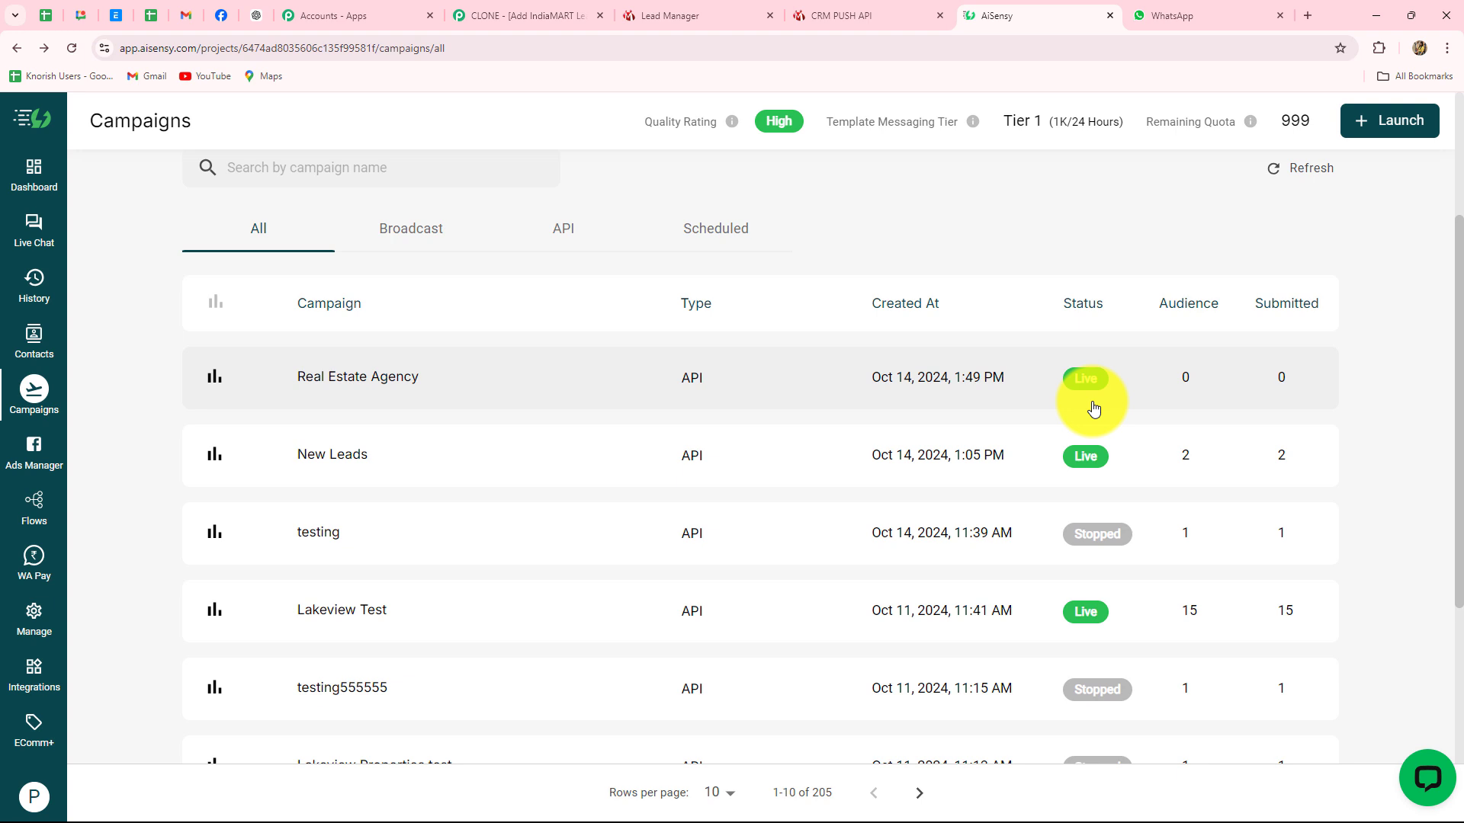
left_click(392, 376)
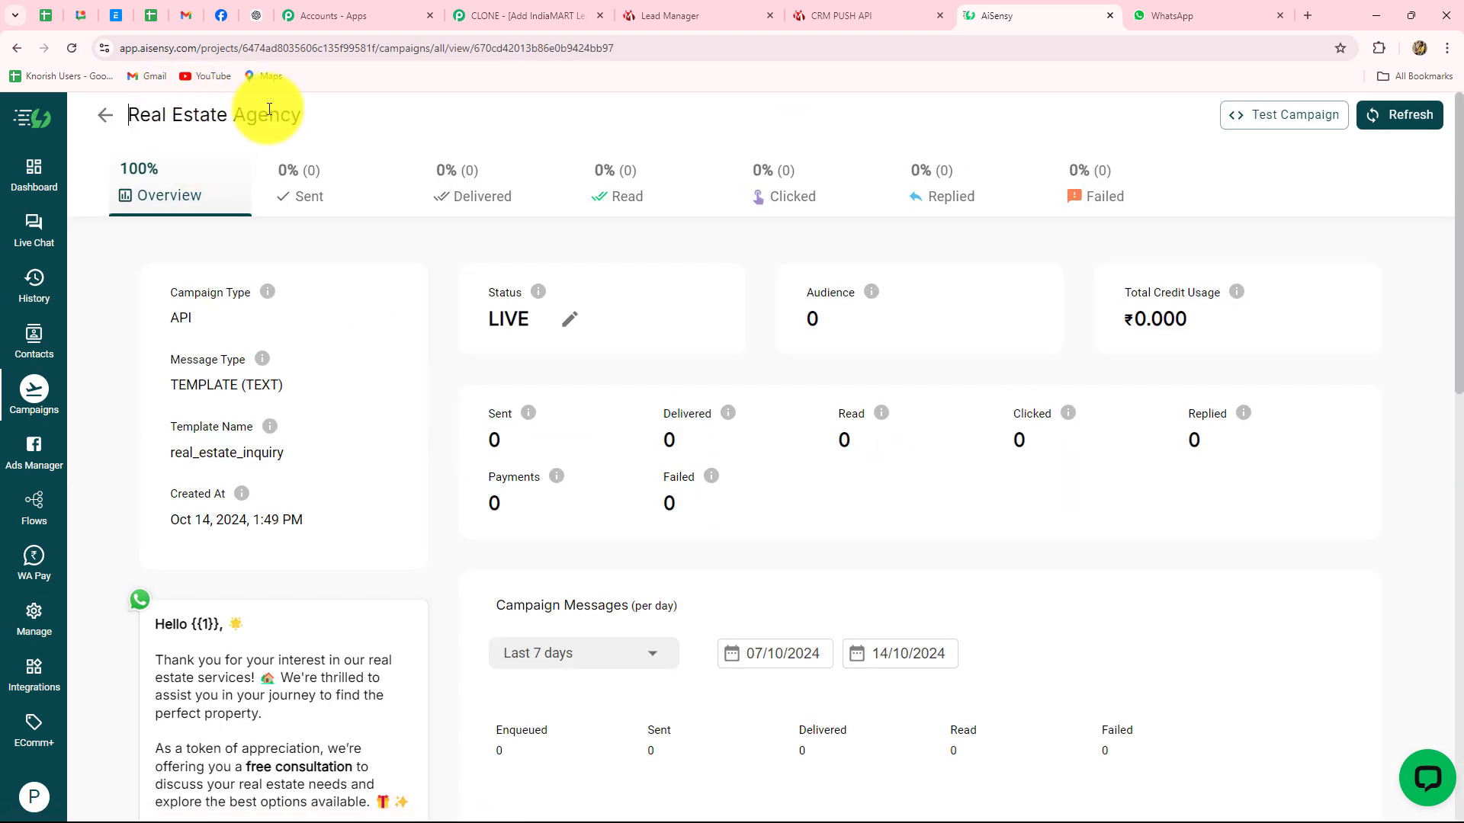
left_click_drag(302, 113, 134, 126)
key("ctrl+c")
left_click(134, 127)
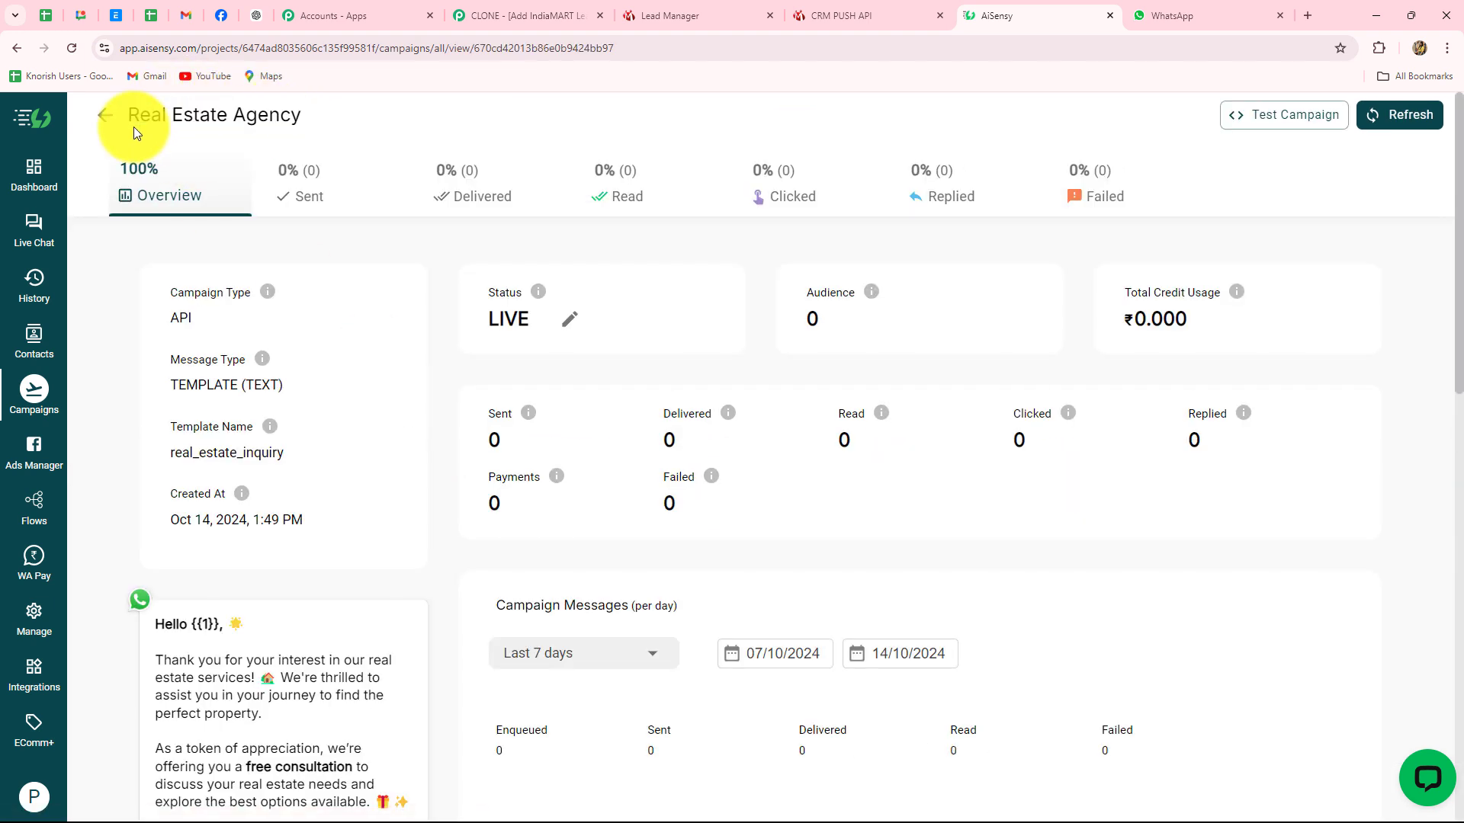
left_click(484, 15)
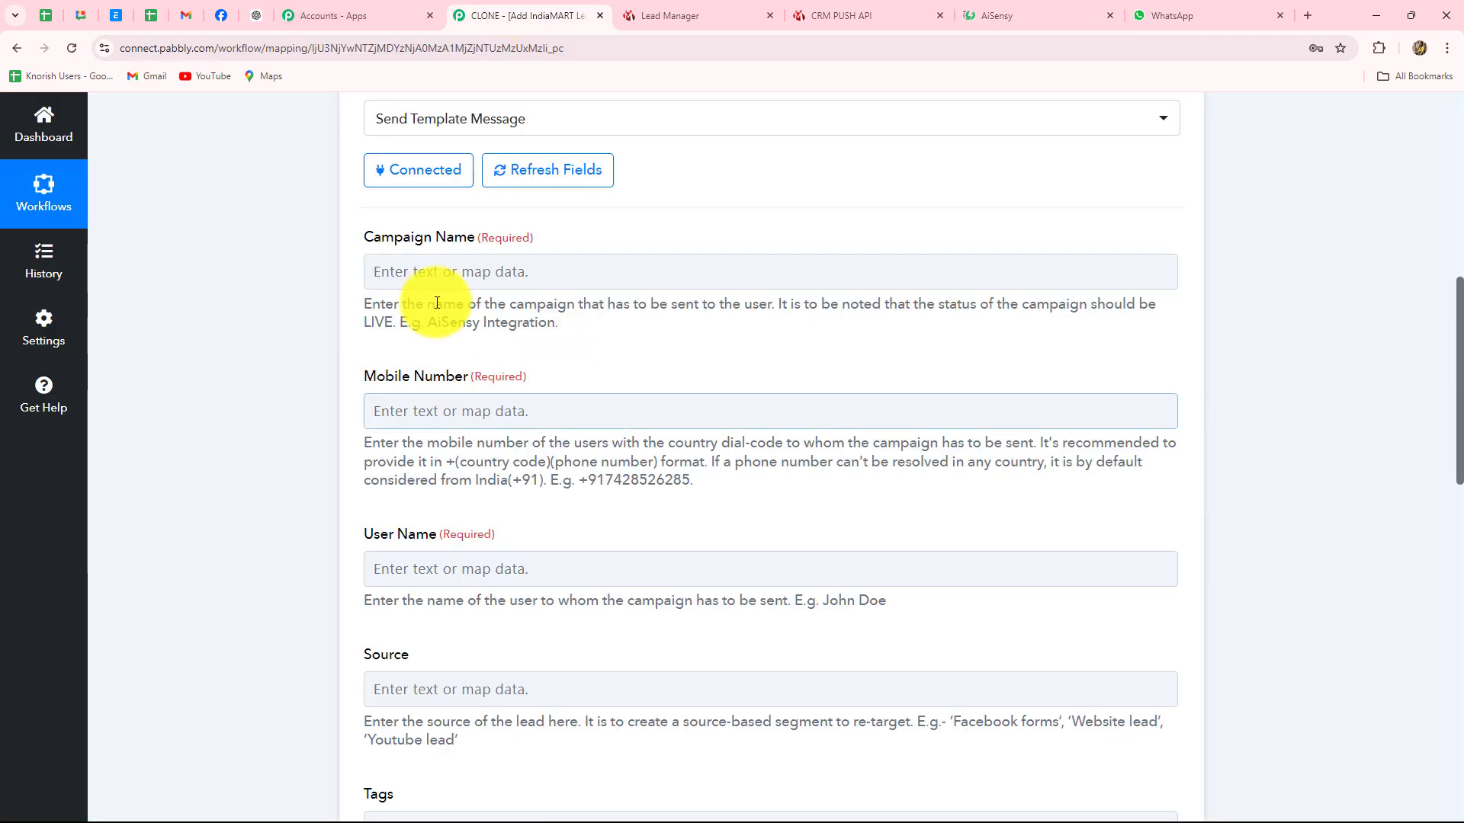
- Paste 'Real Estate Agency' into the Campaign Name field
left_click(427, 274)
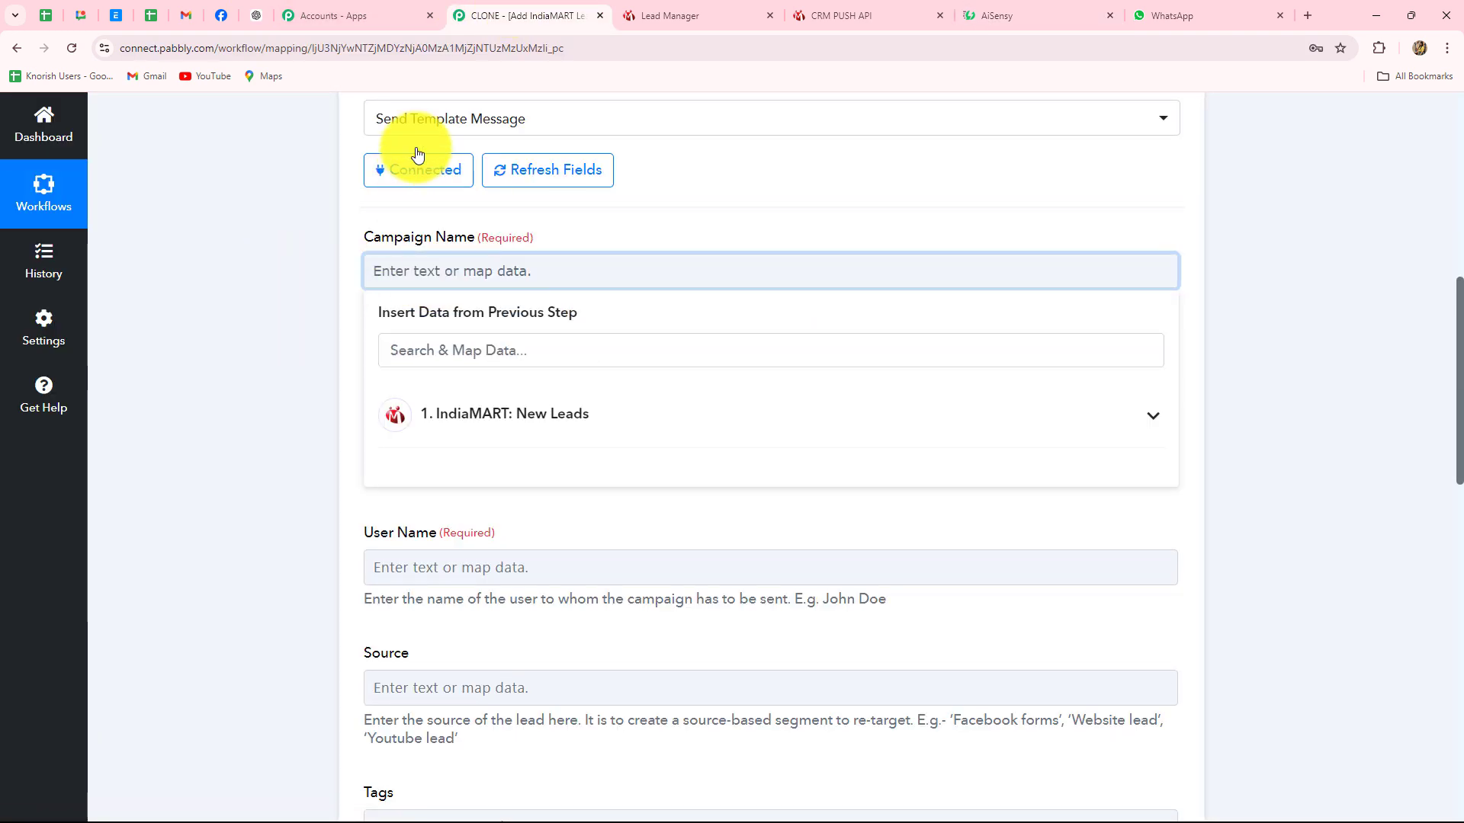
key("ctrl+v")
left_click(328, 300)
scroll(328, 300, "down", 2)
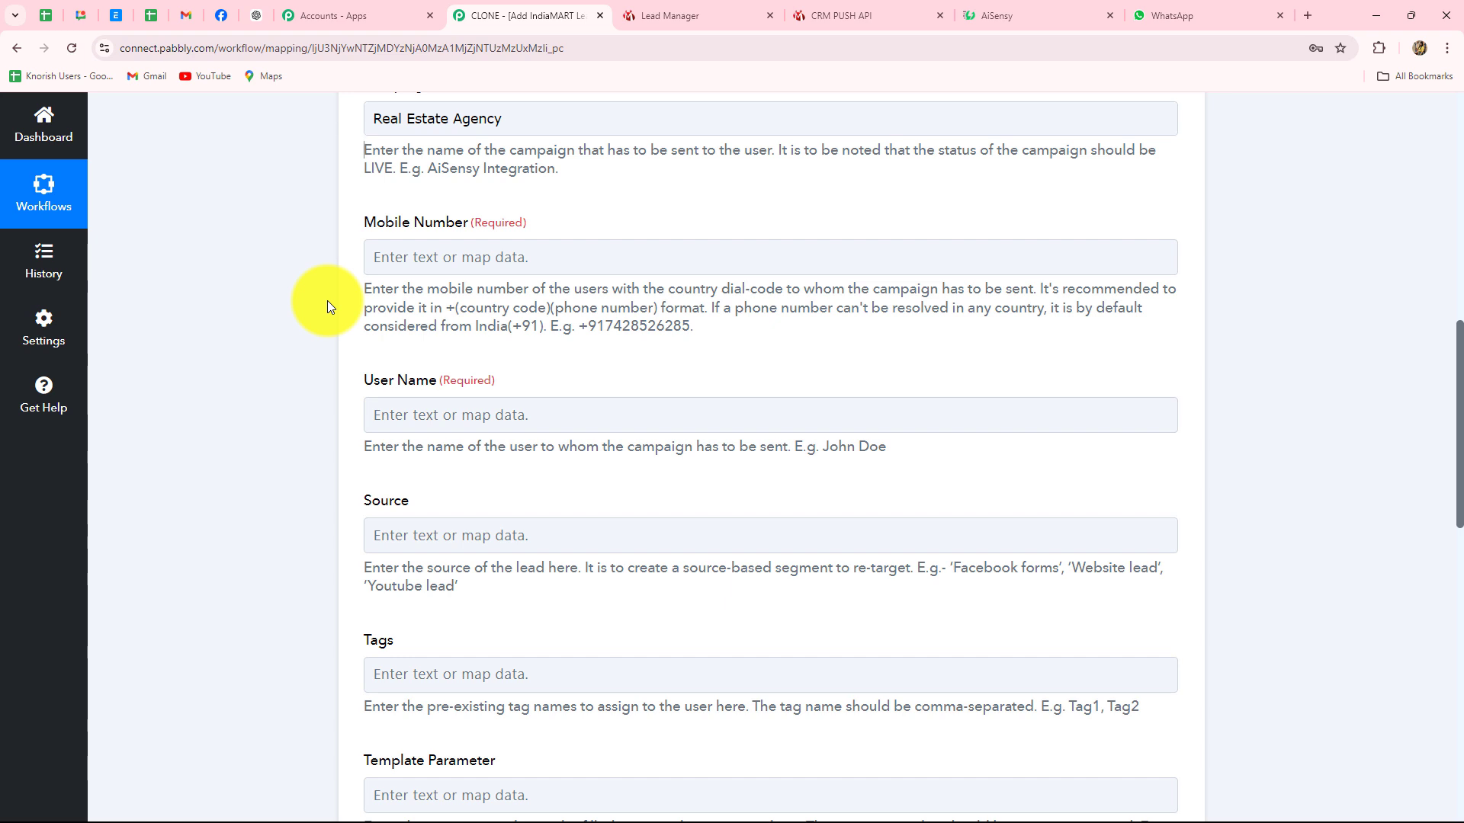
- Map the IndiaMART RESPONSE SENDER MOBILE field into Mobile Number
left_click(392, 254)
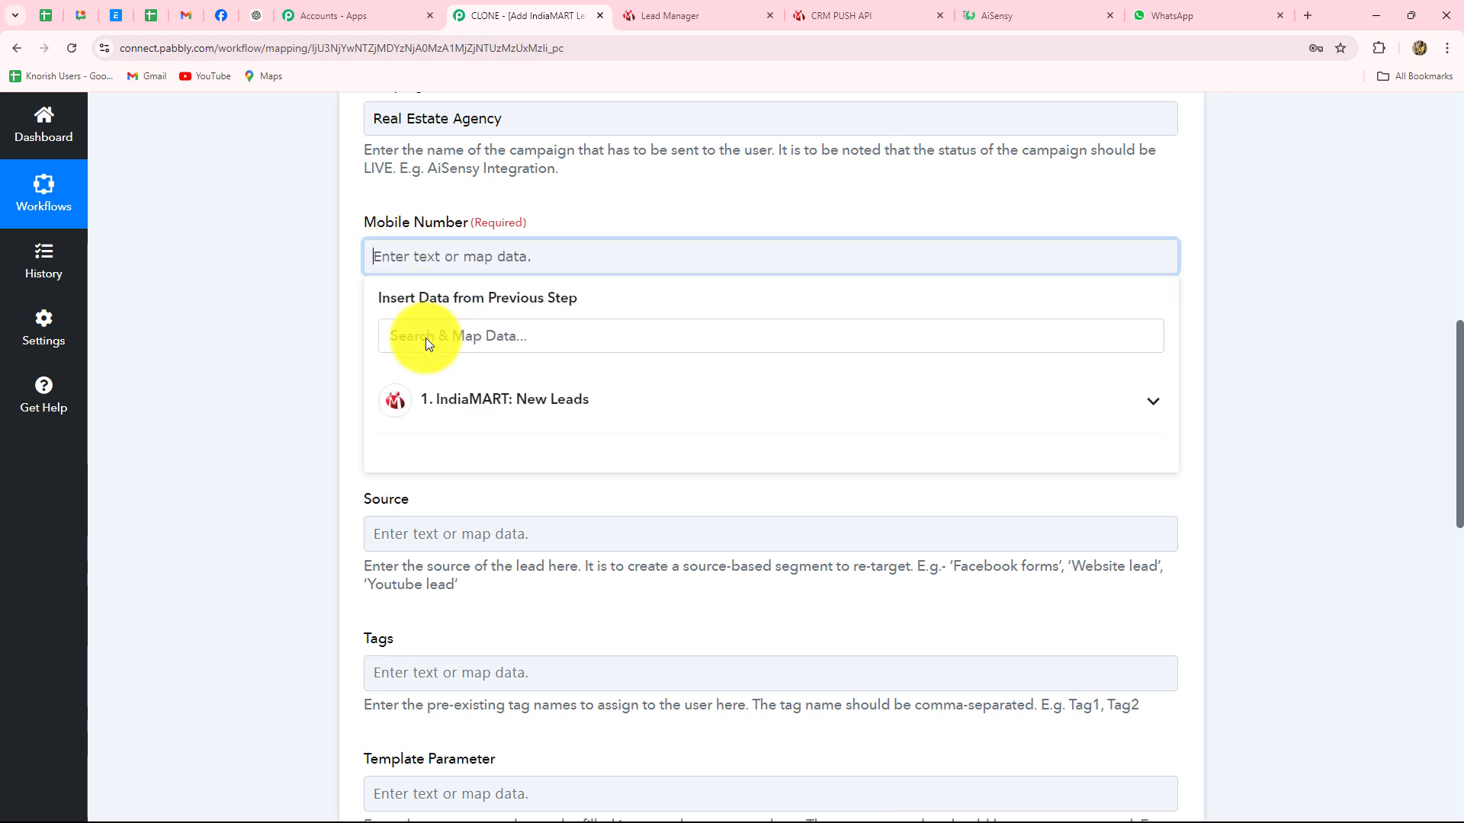
left_click(447, 413)
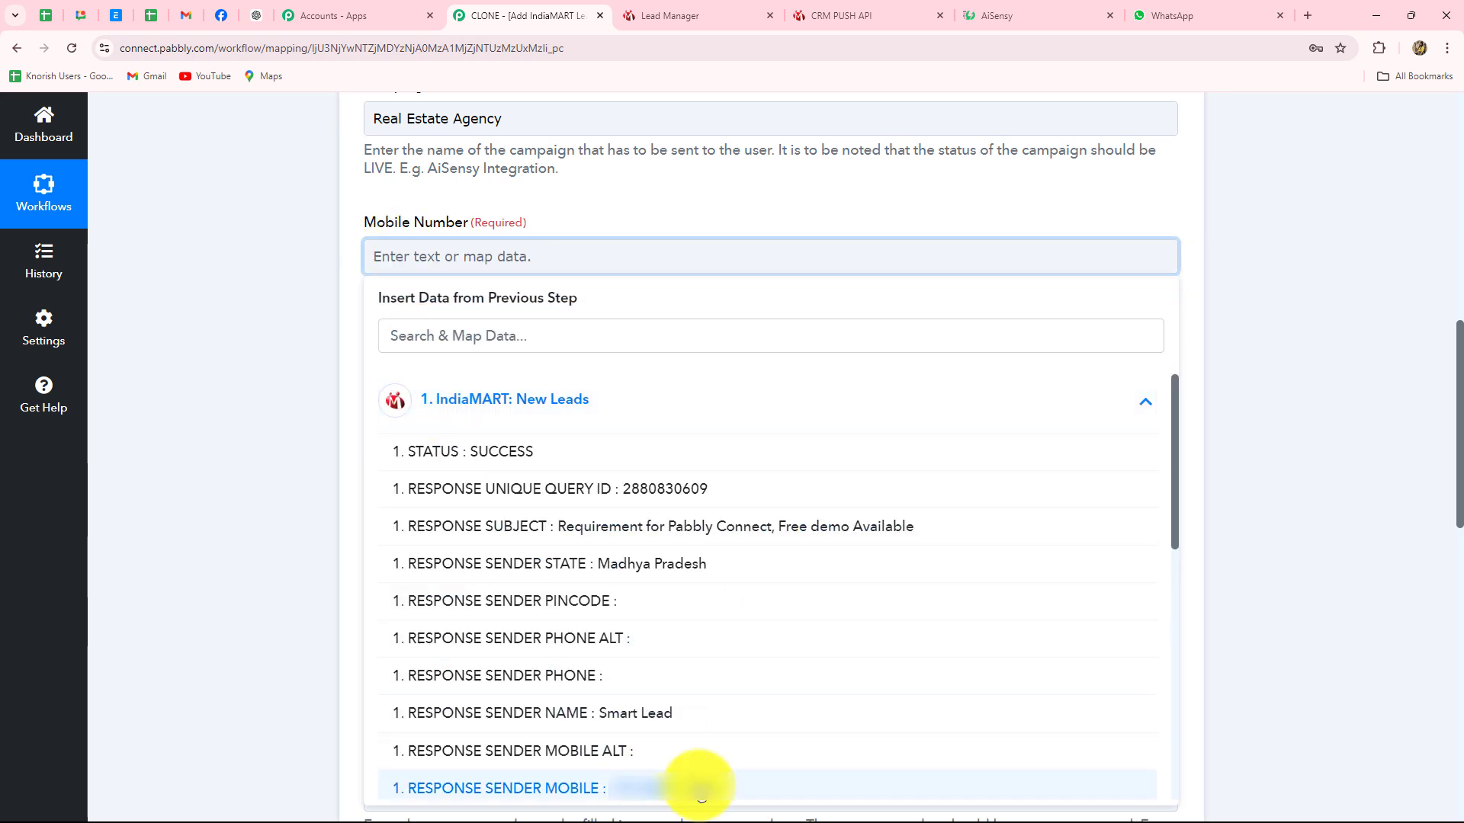
left_click(702, 789)
left_click(222, 516)
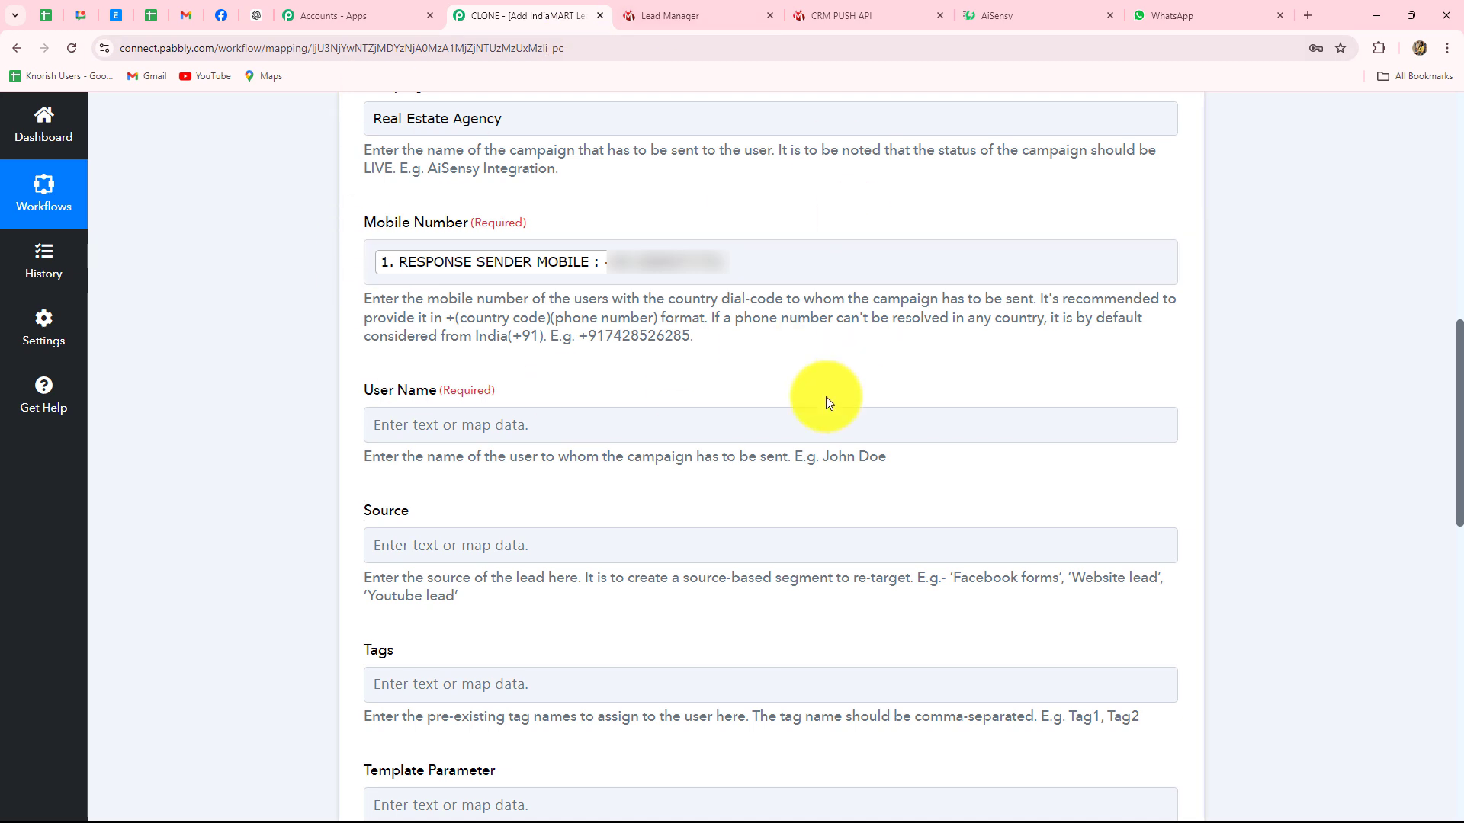
scroll(829, 402, "down", 3)
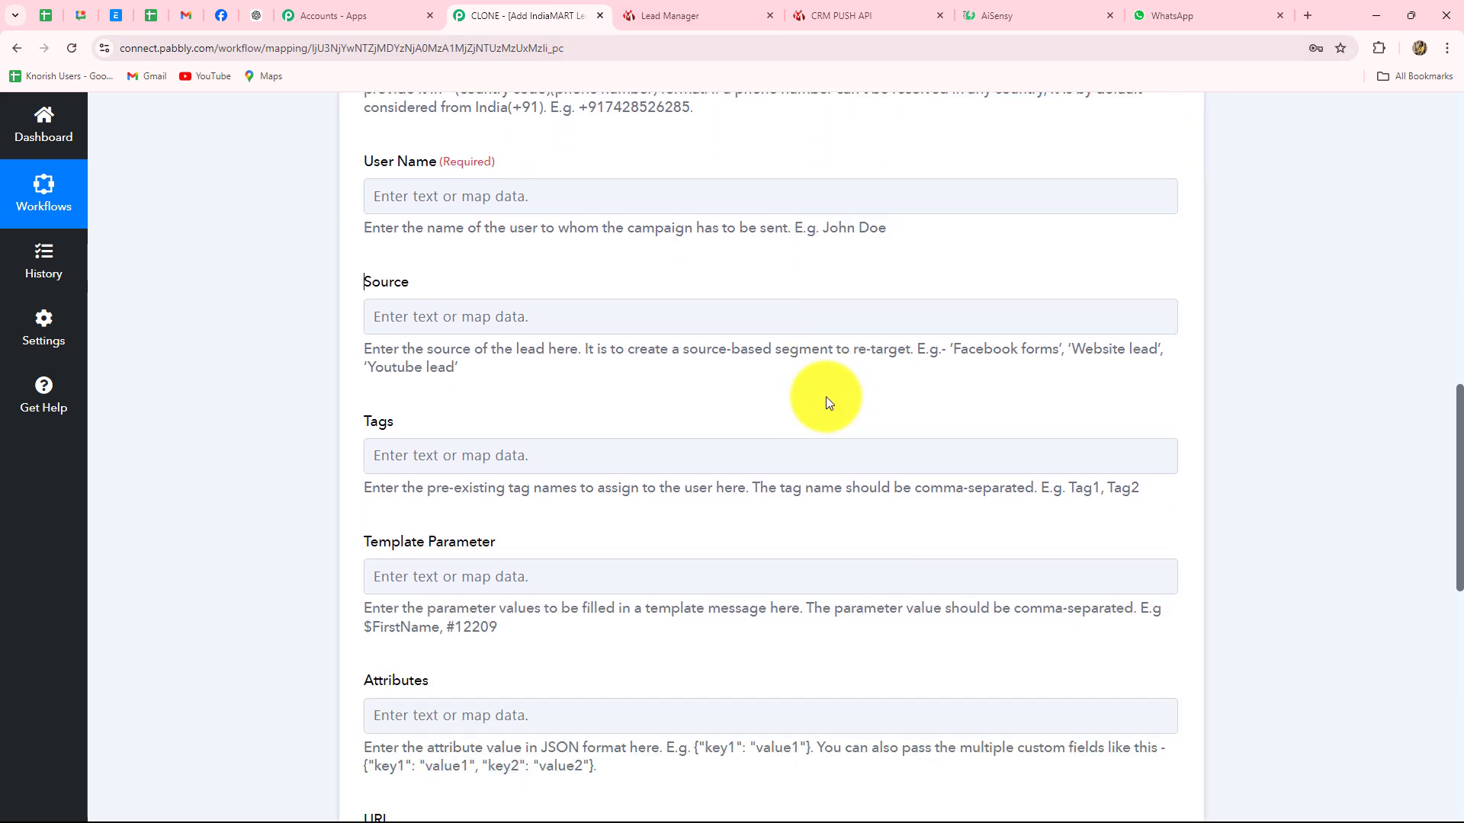
- Map RESPONSE SENDER NAME into the User Name field
left_click(462, 208)
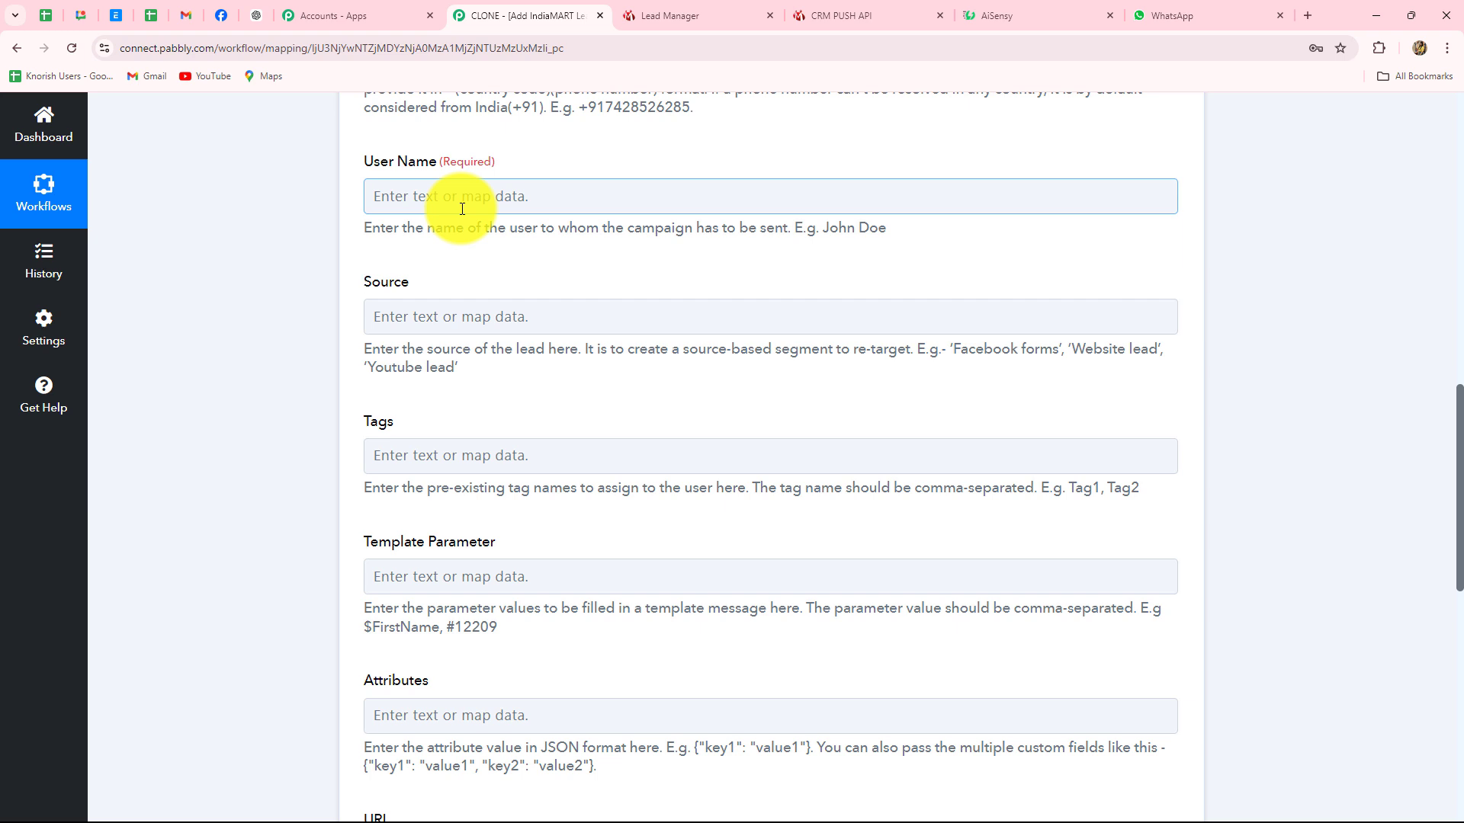
left_click(462, 208)
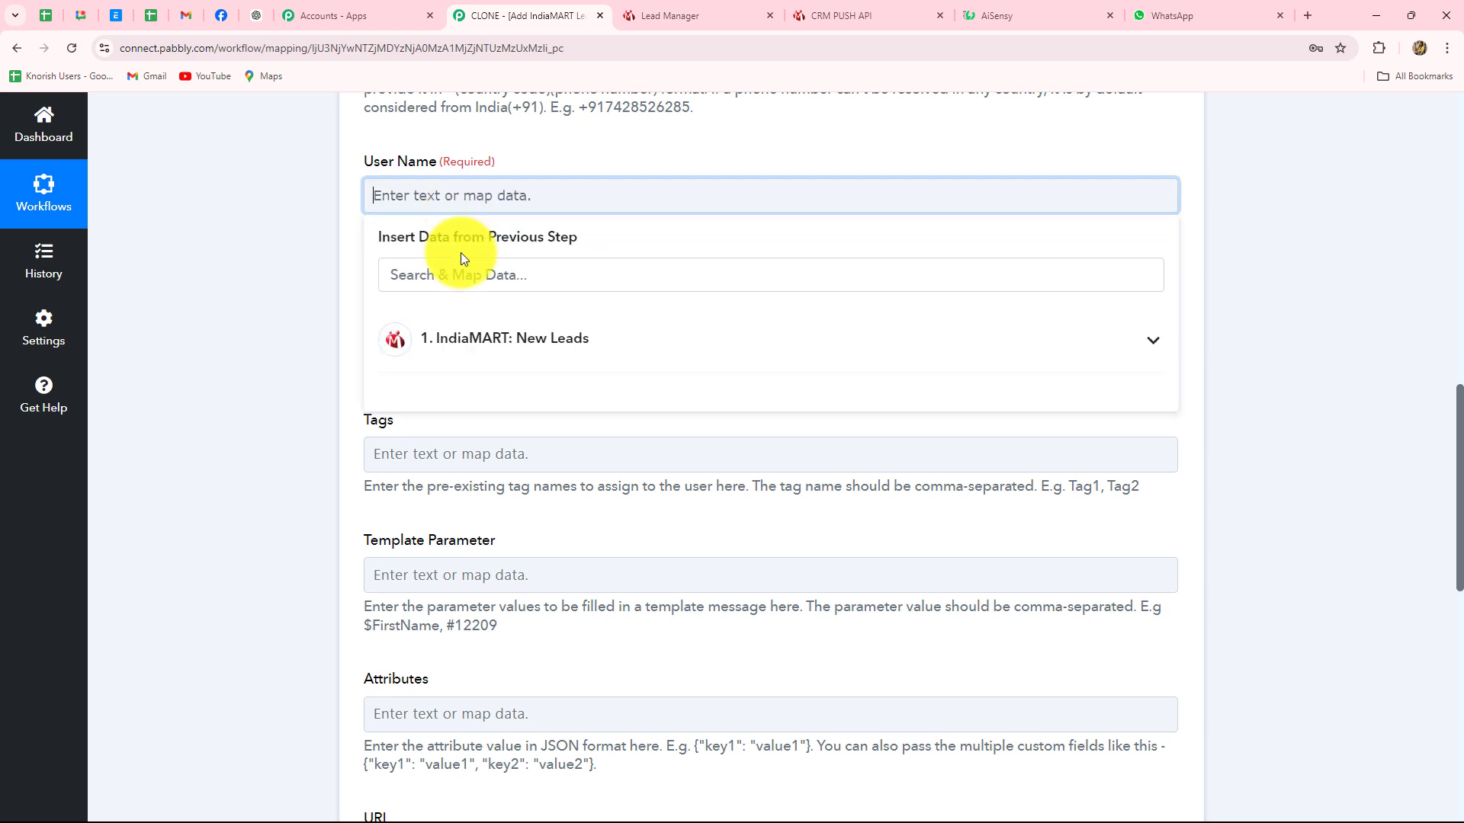
left_click(465, 288)
type("name")
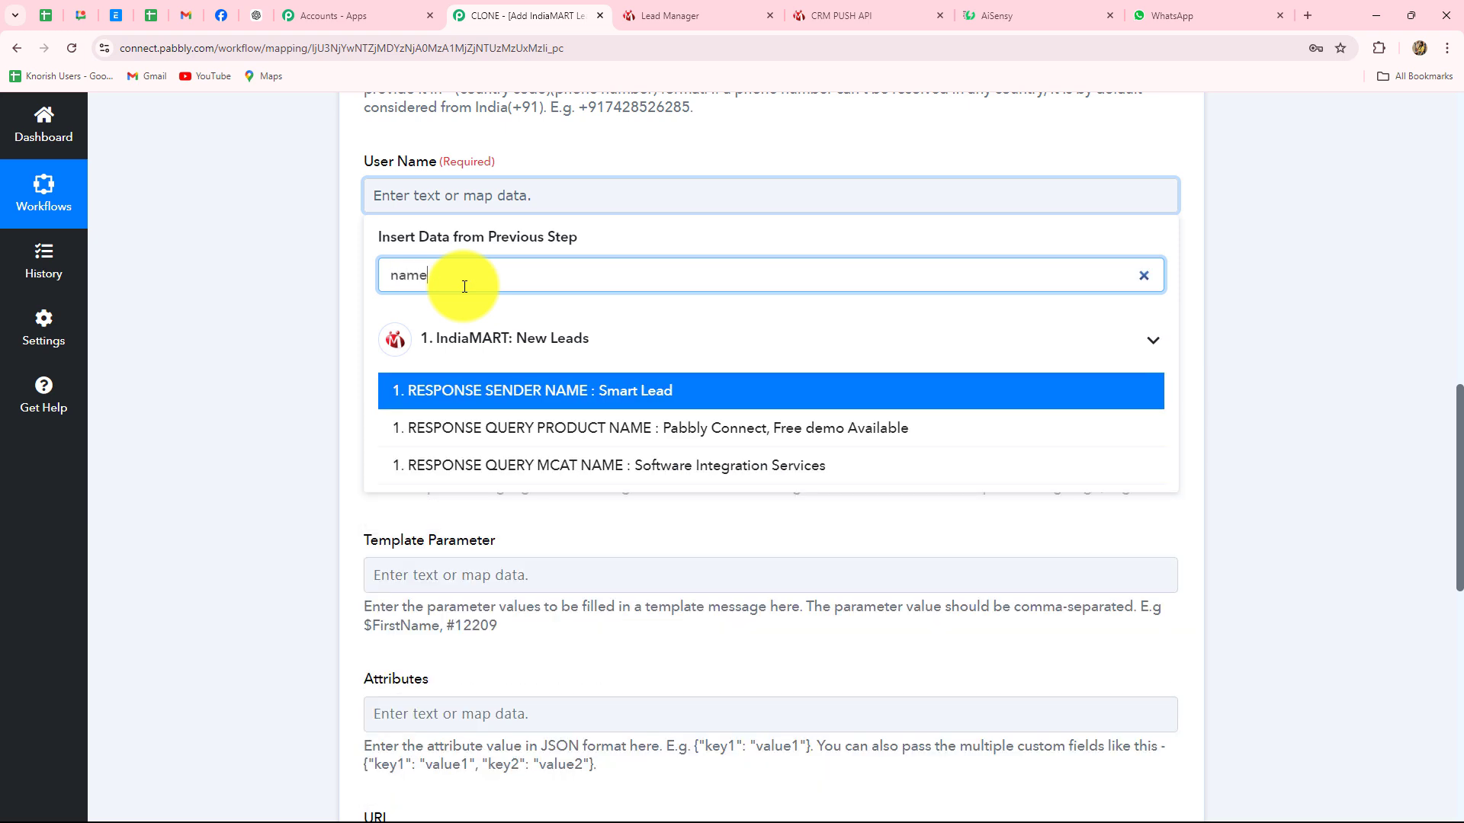
left_click(619, 392)
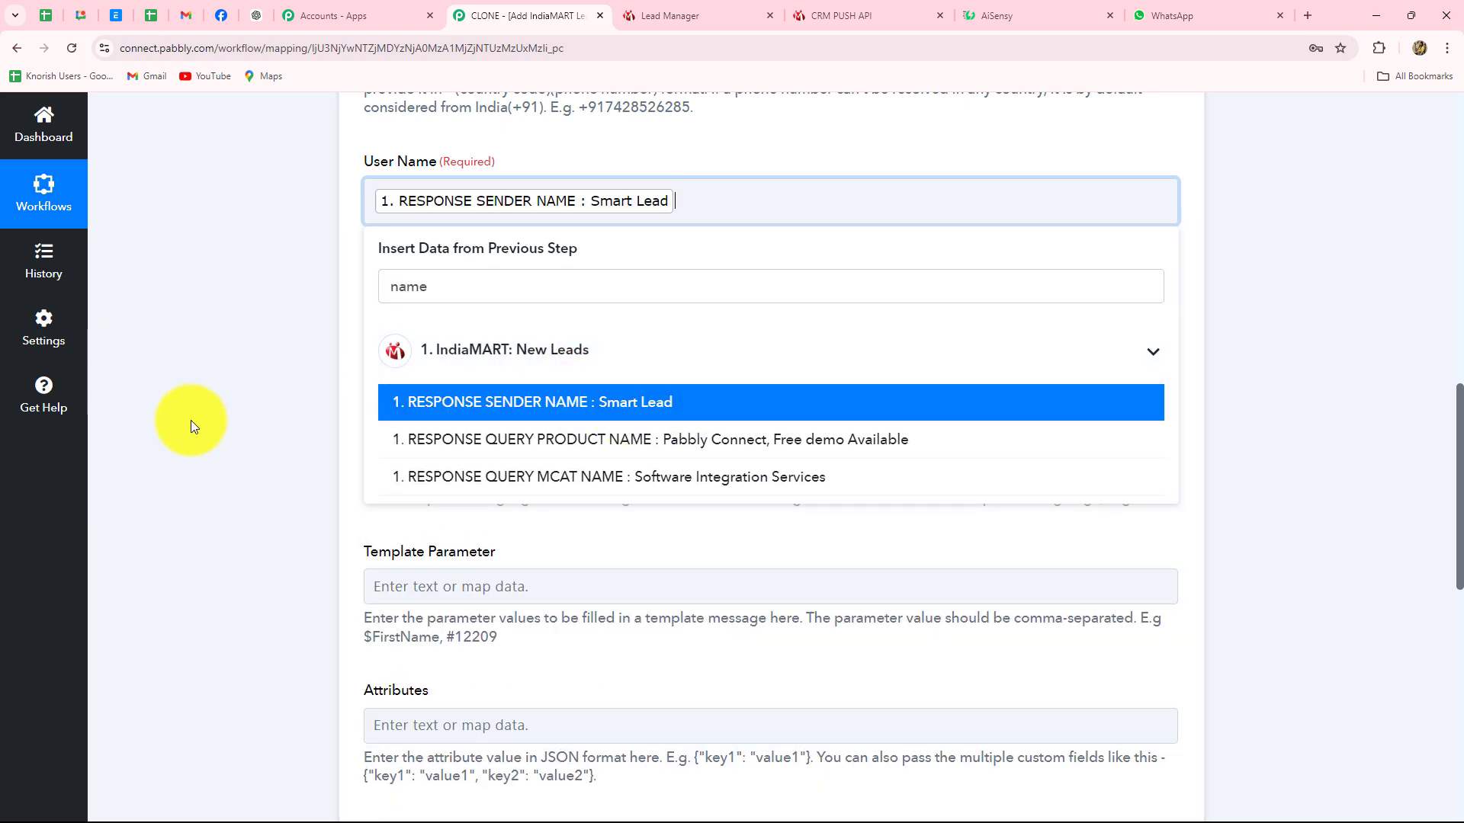
left_click(299, 262)
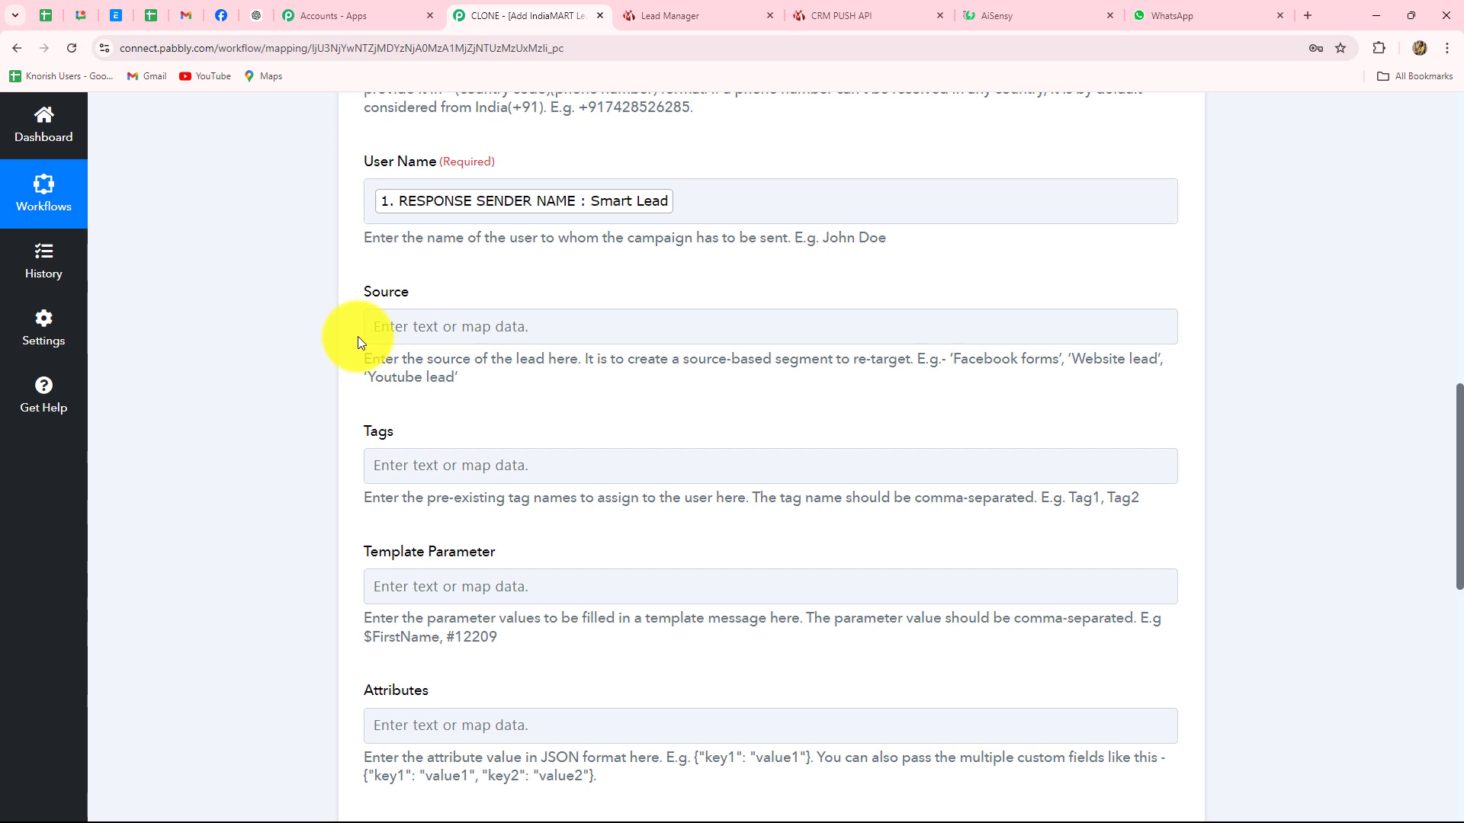
- Map the IndiaMART lead's RESPONSE SENDER NAME into the AiSensy Template Parameter field
left_click(505, 340)
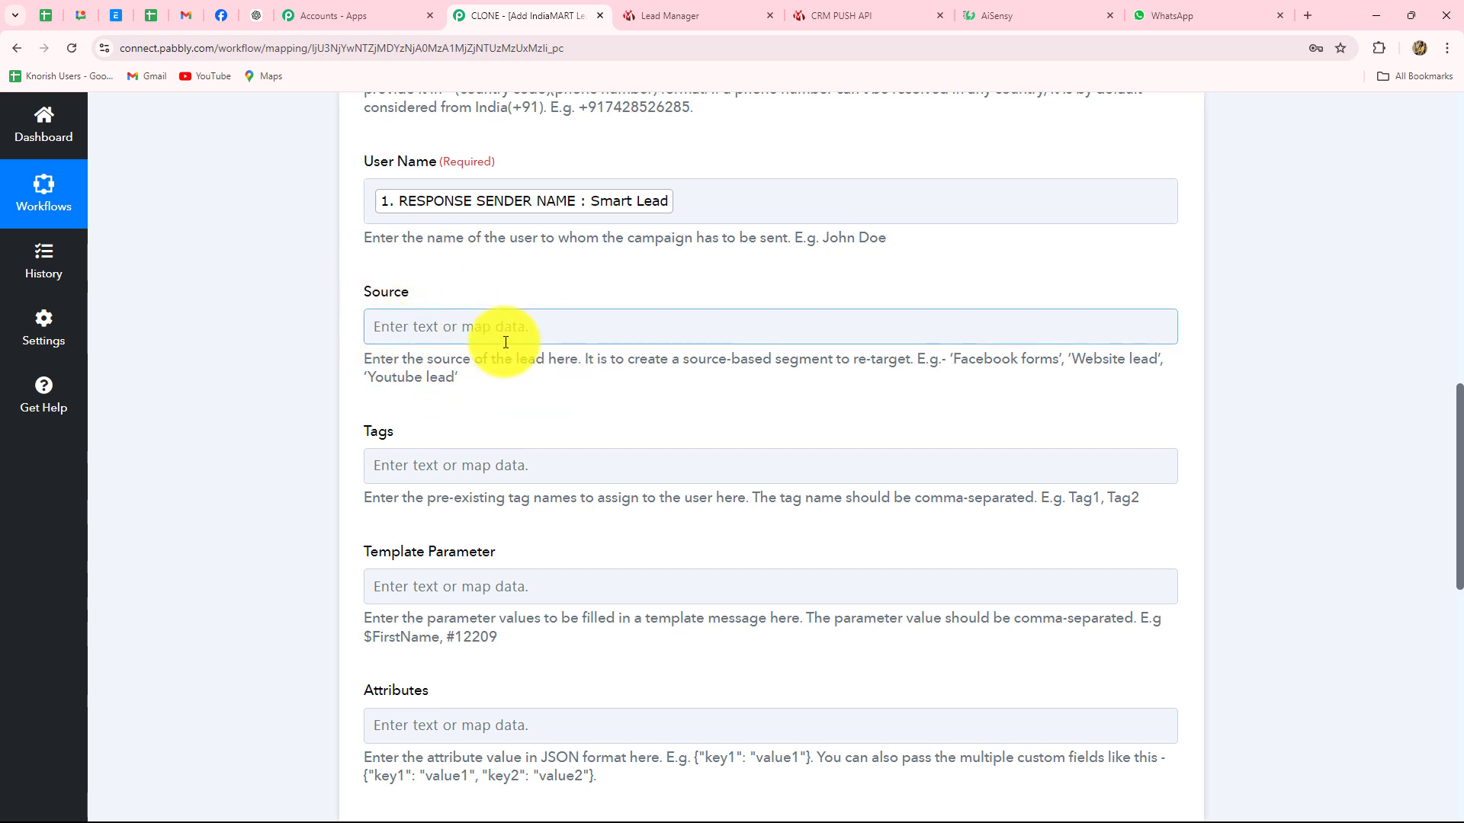
scroll(506, 342, "down", 1)
left_click(523, 380)
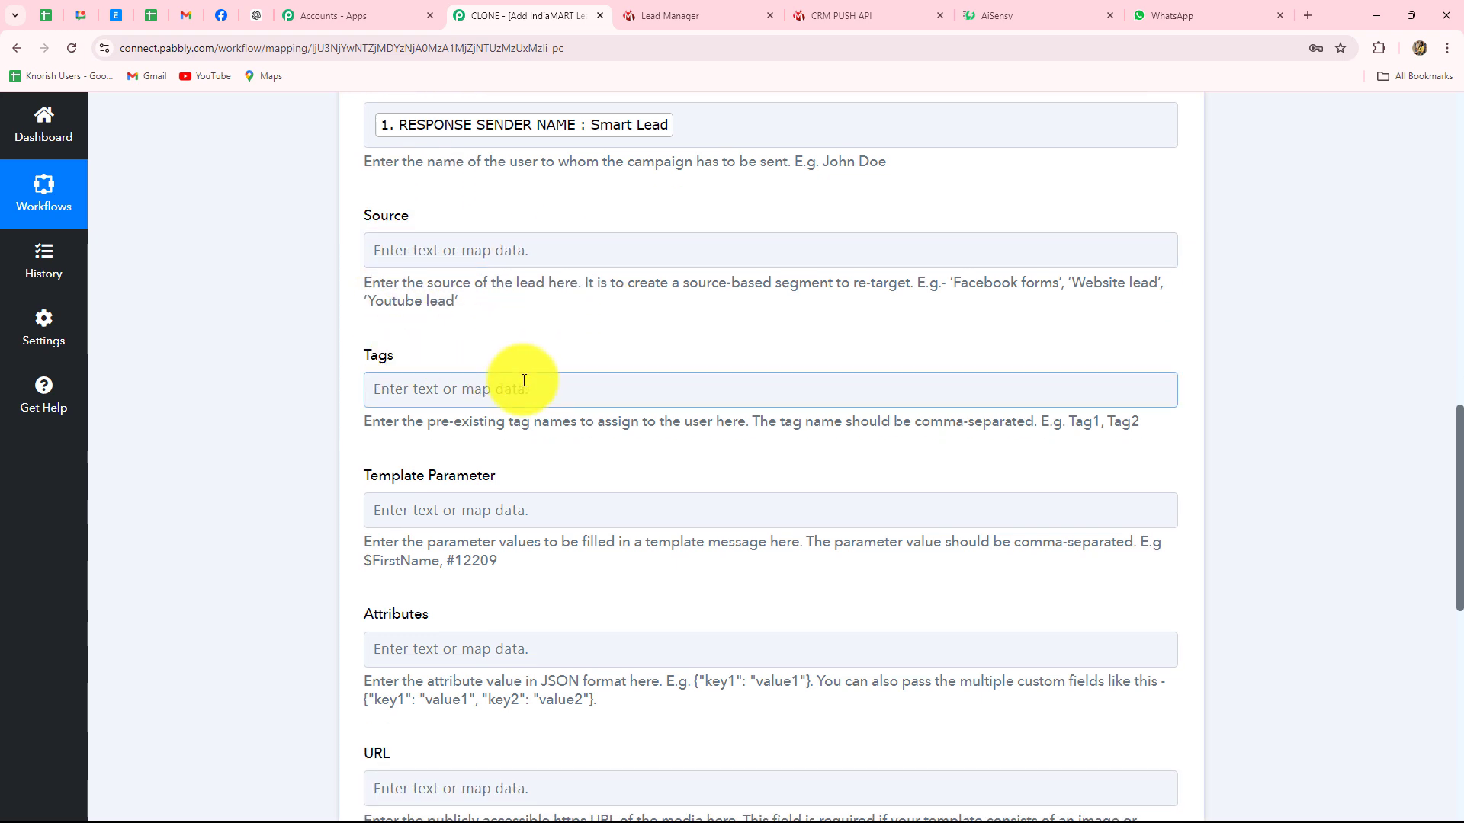
scroll(524, 381, "down", 2)
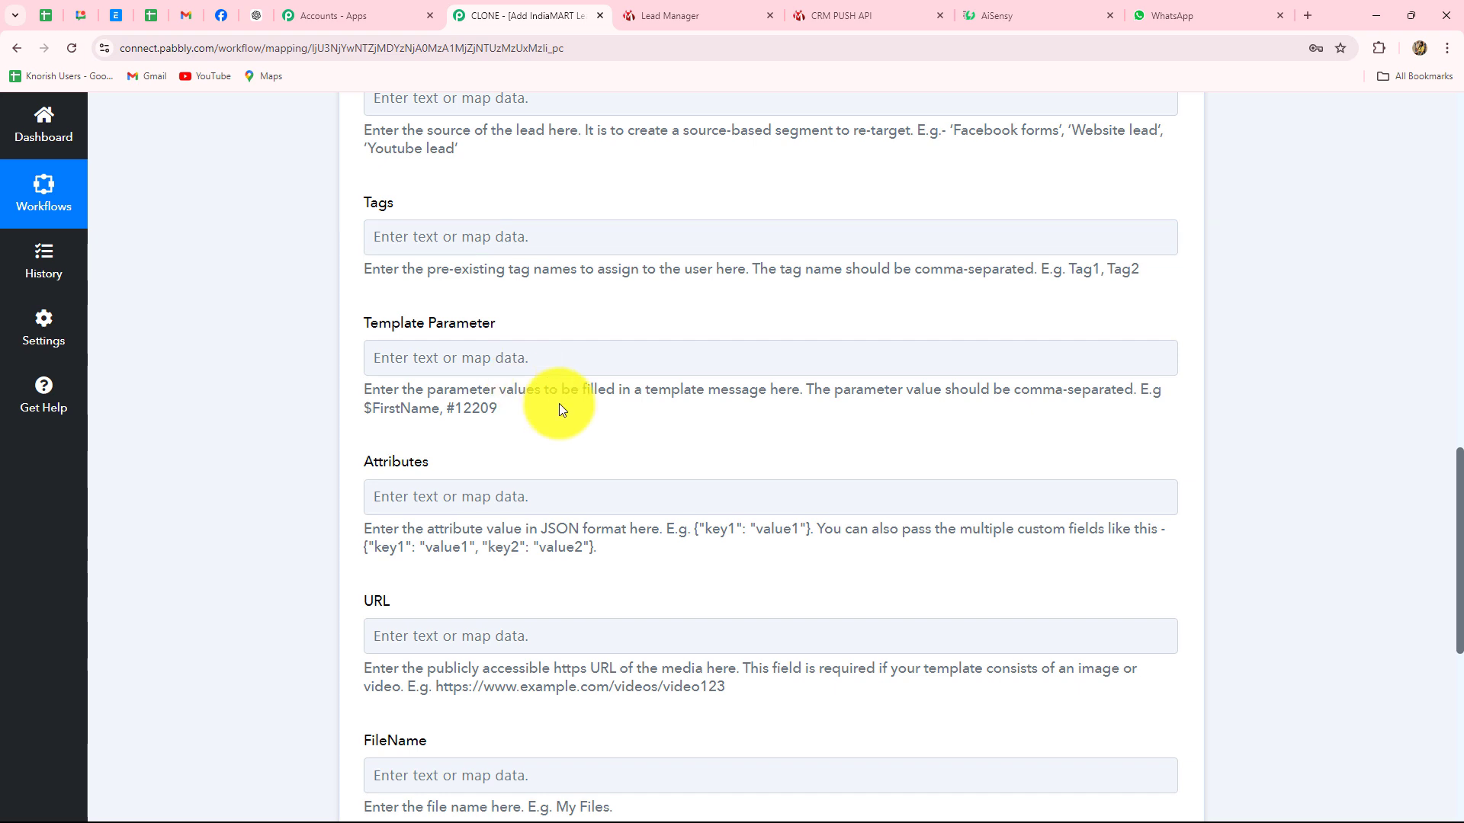
left_click(454, 360)
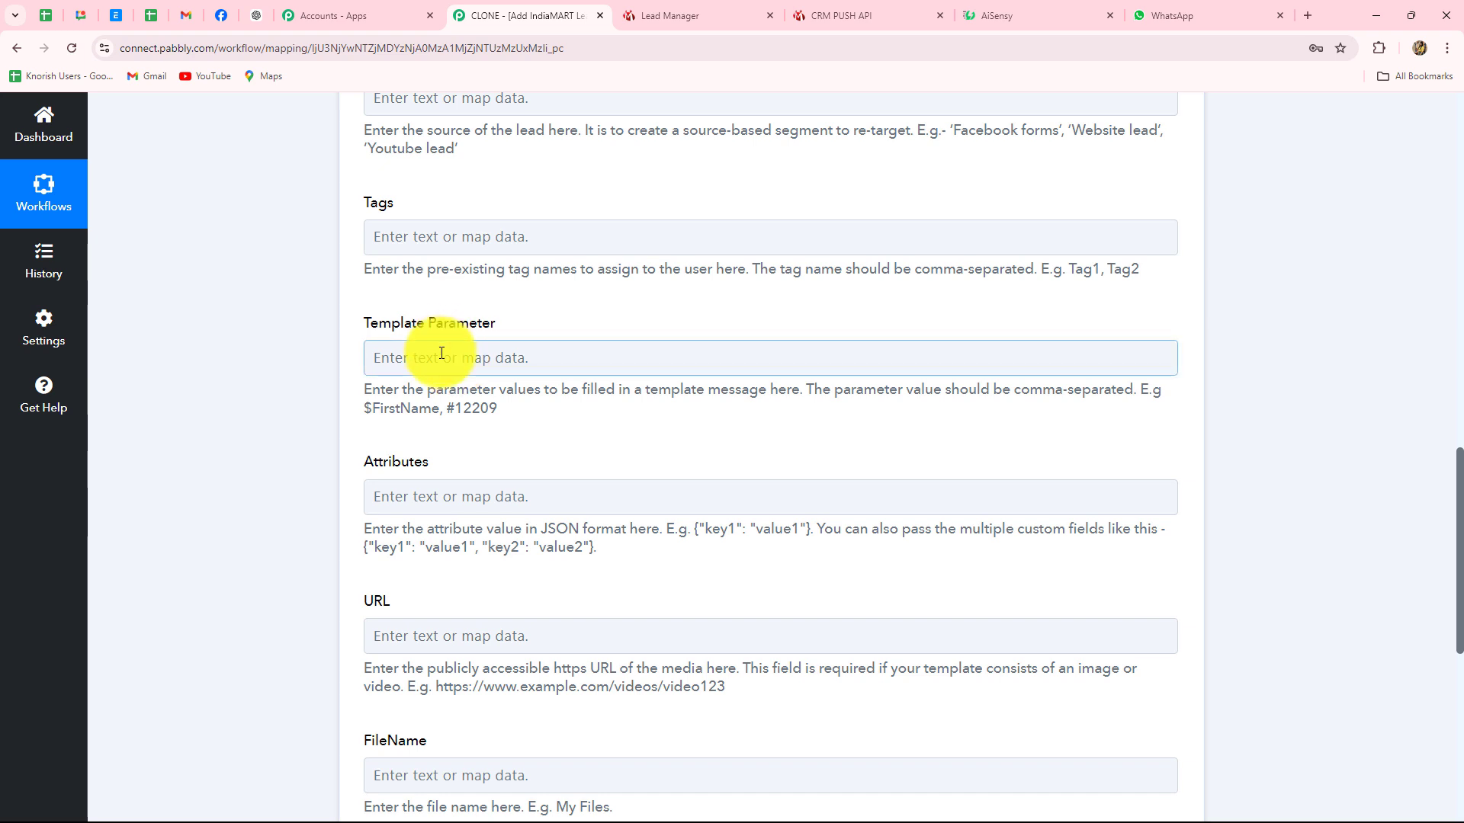
left_click(441, 353)
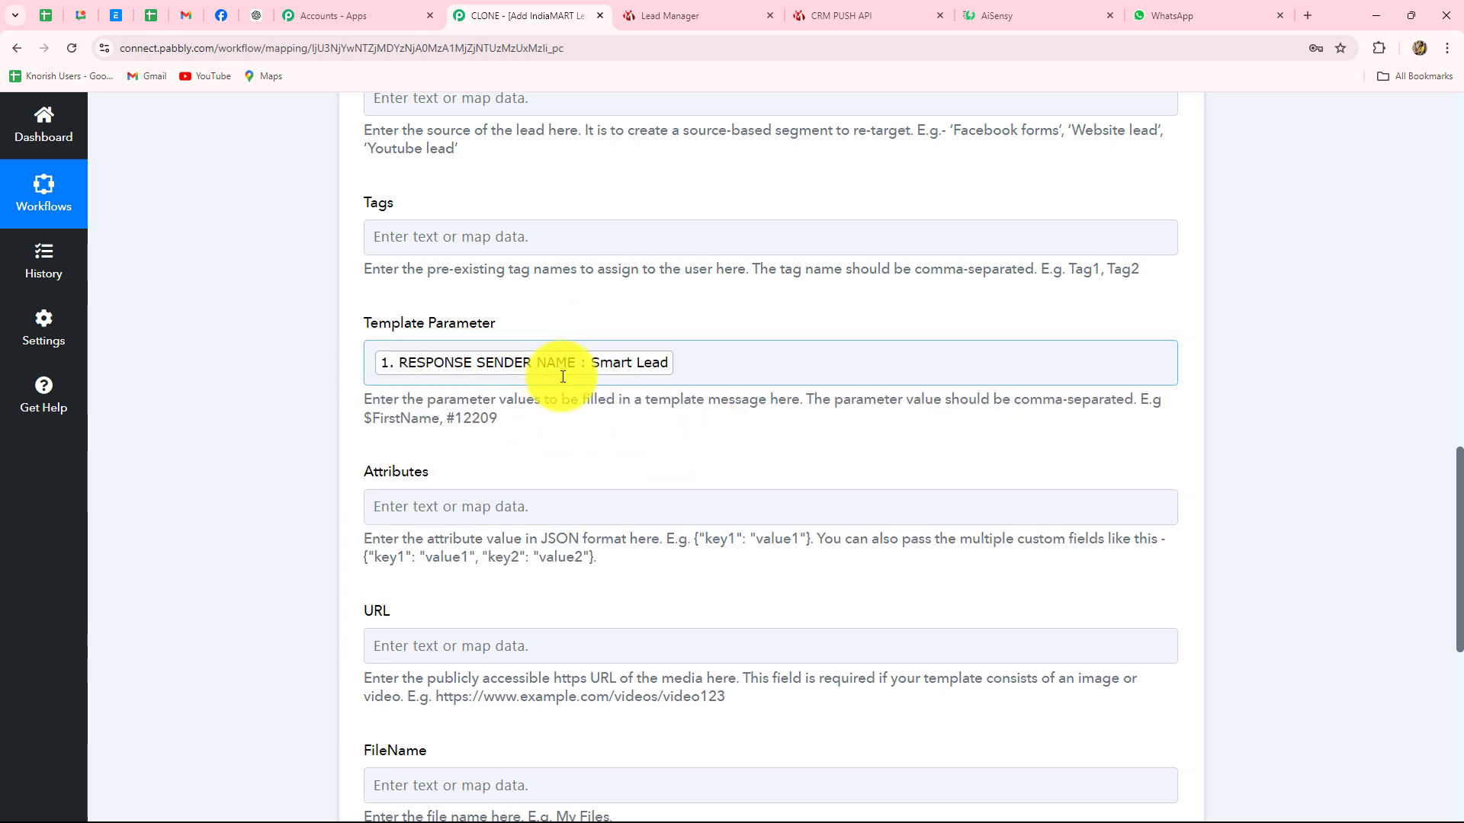
scroll(563, 409, "down", 3)
left_click(562, 410)
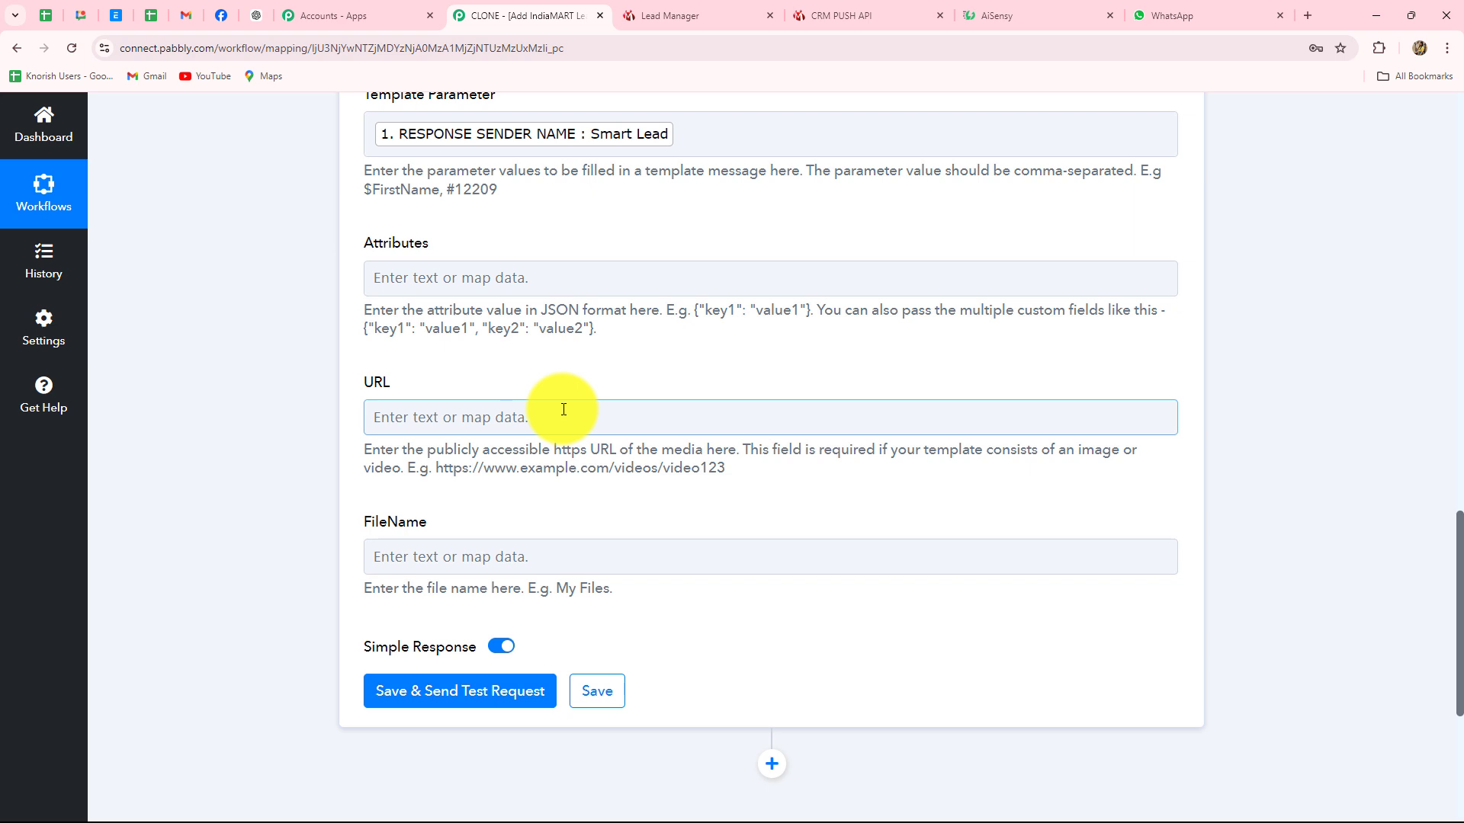
- Save and send a test request, confirm the WhatsApp message arrived, then collapse the AiSensy step
left_click(508, 691)
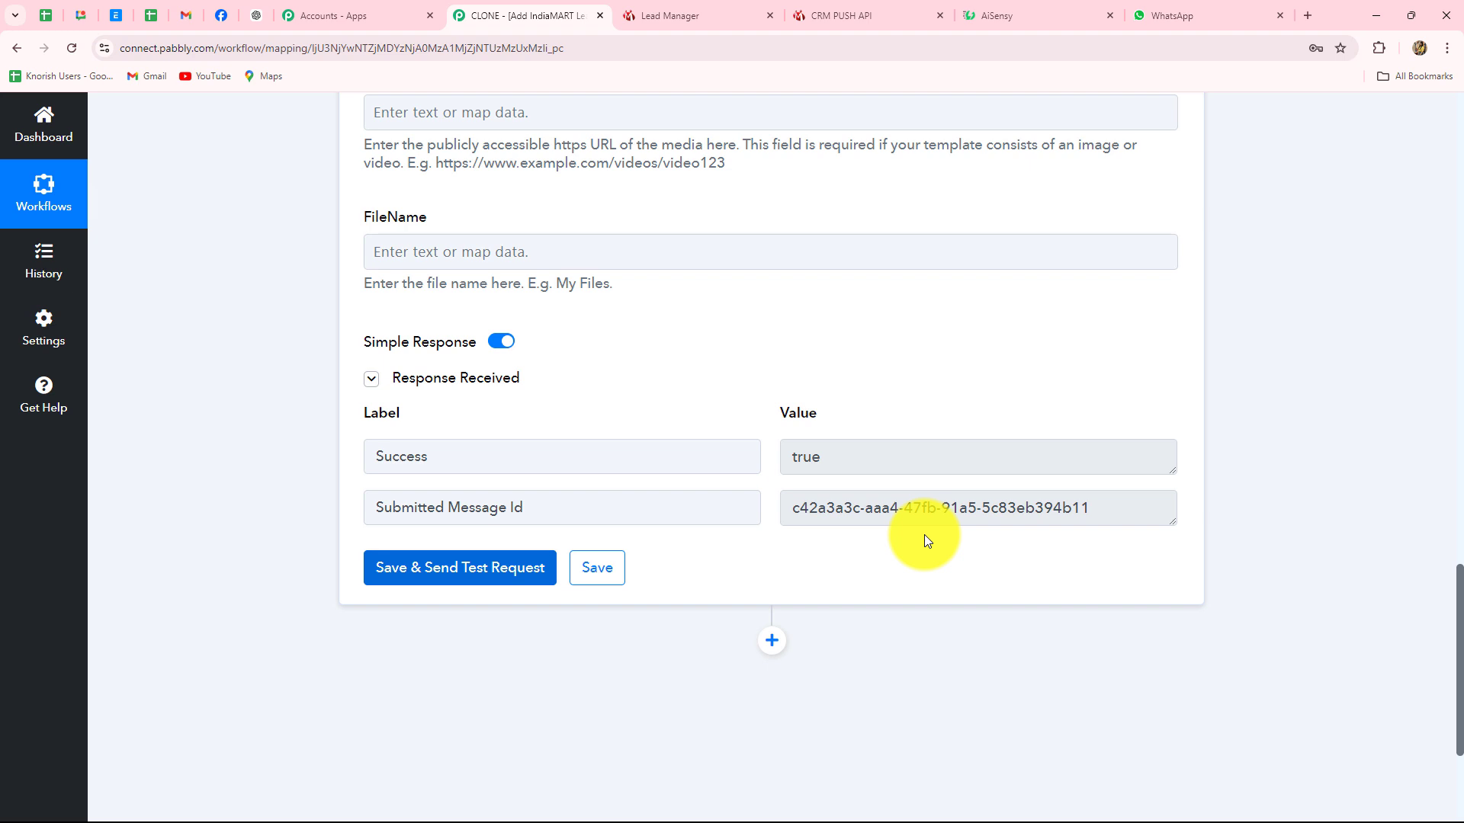
left_click(428, 412)
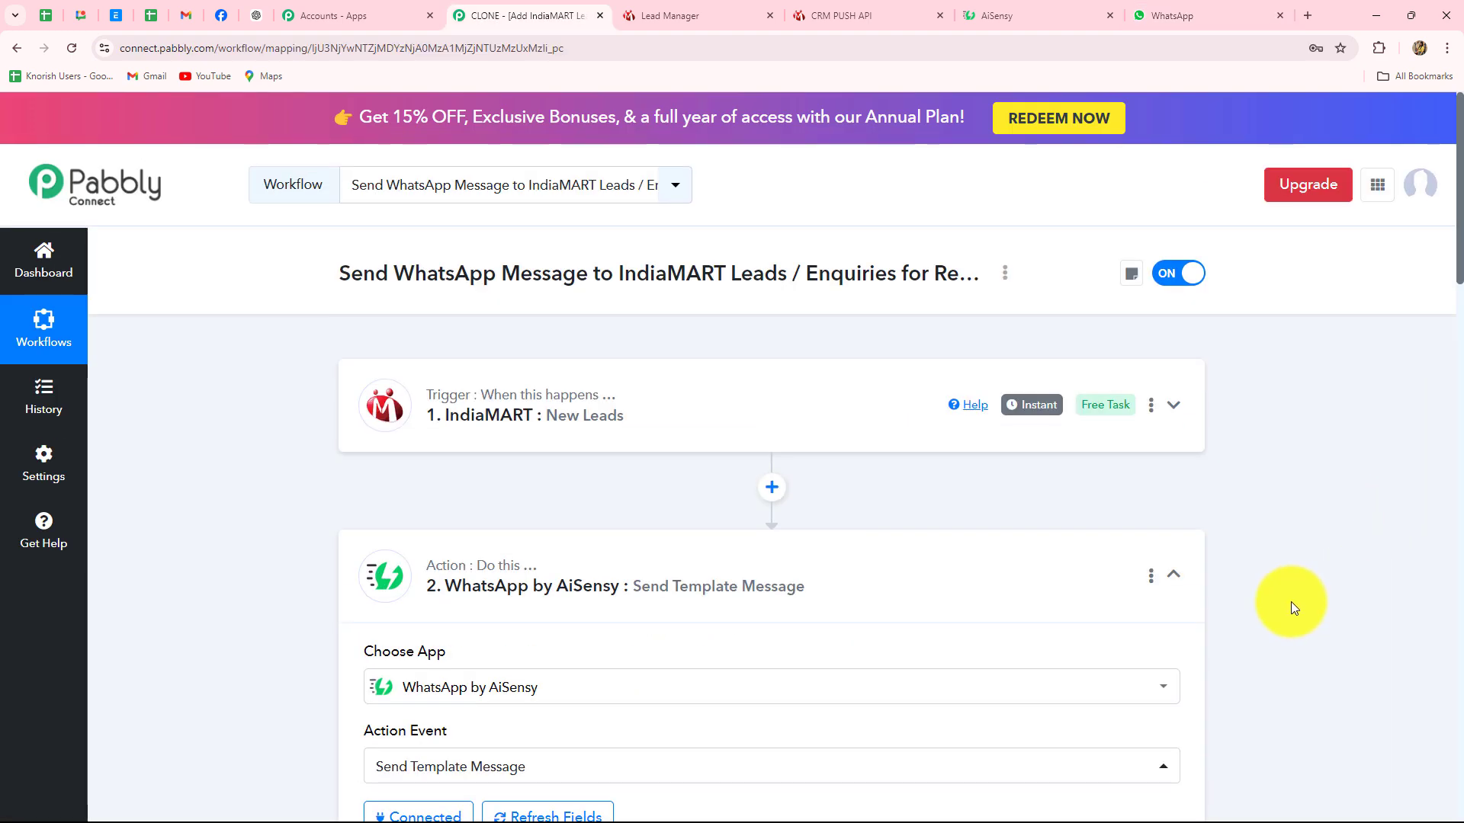
left_click(1172, 571)
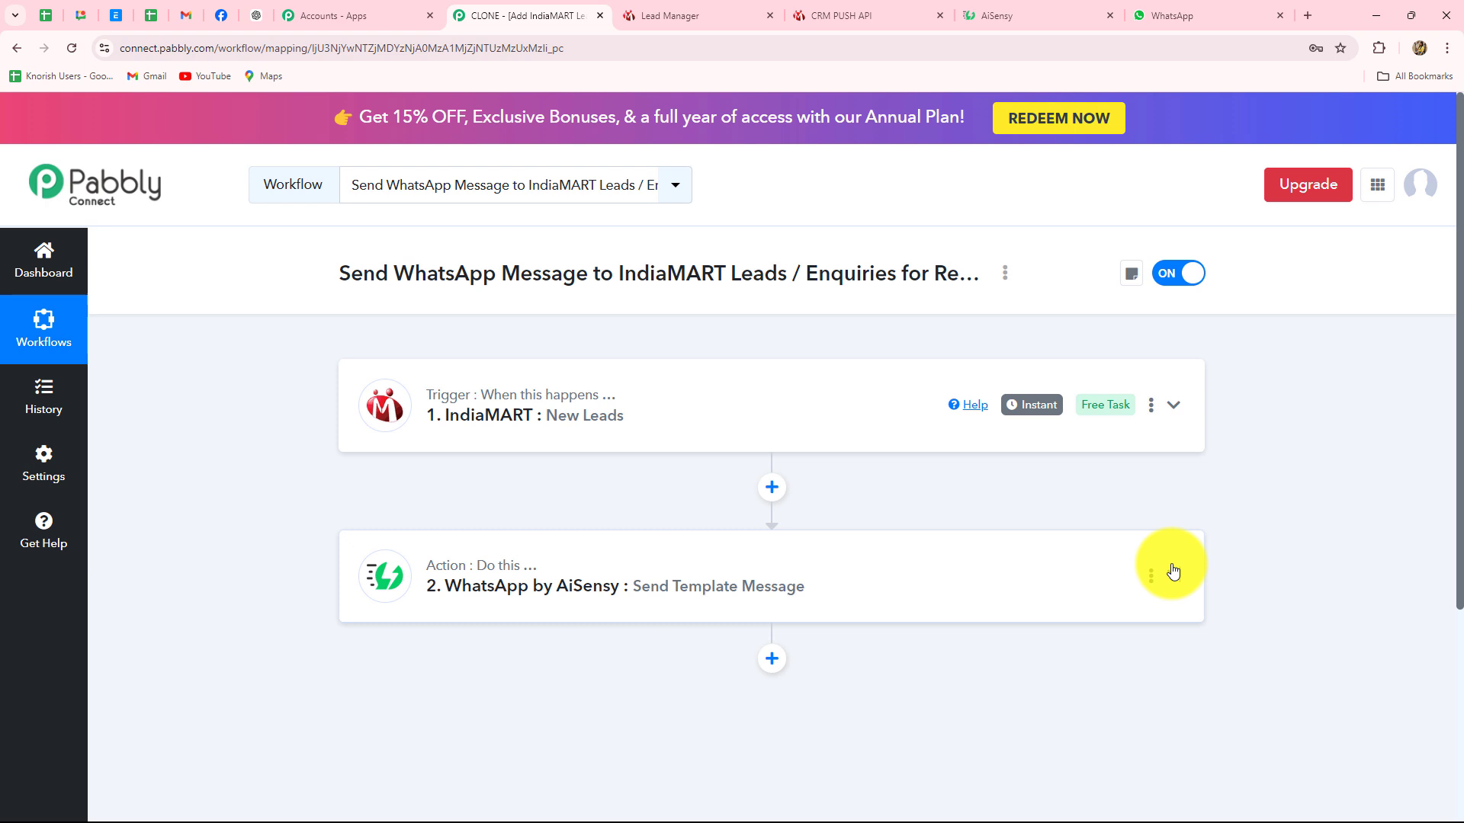